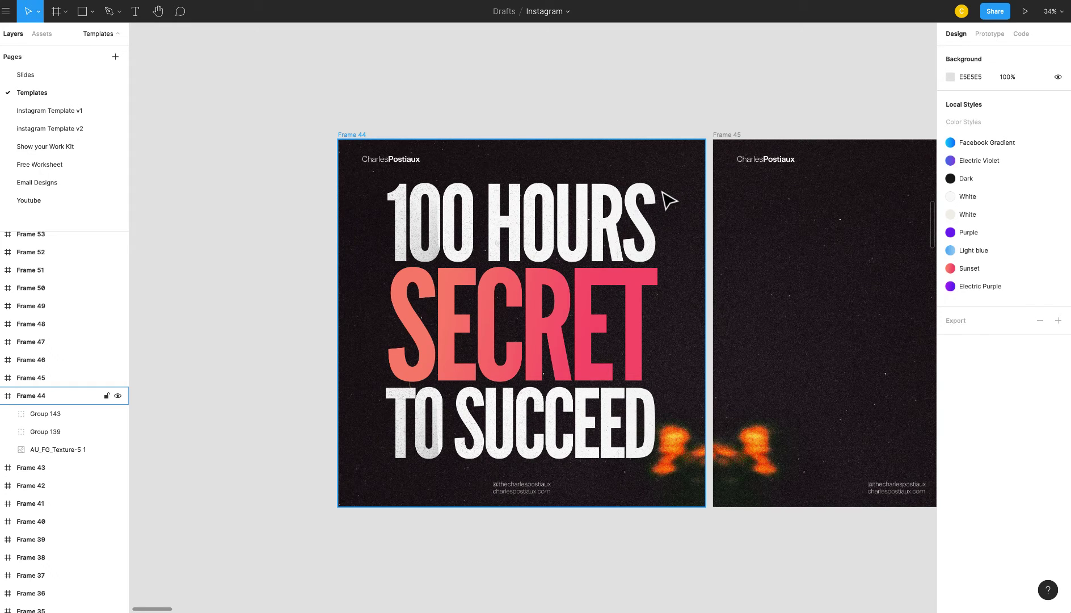
- Look over the dark template row from Frame 44 to Frame 48, then the finished carousel rows beside the templates
{"action": "left_click", "coordinate": [652, 209]}
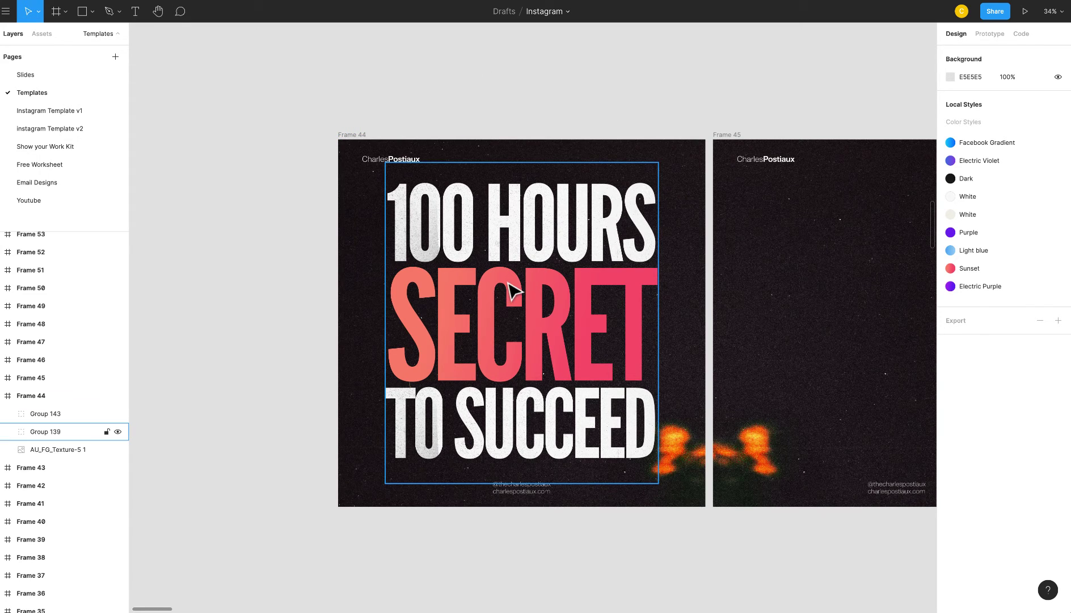
{"action": "scroll", "coordinate": [520, 291], "scroll_direction": "up", "scroll_amount": 5}
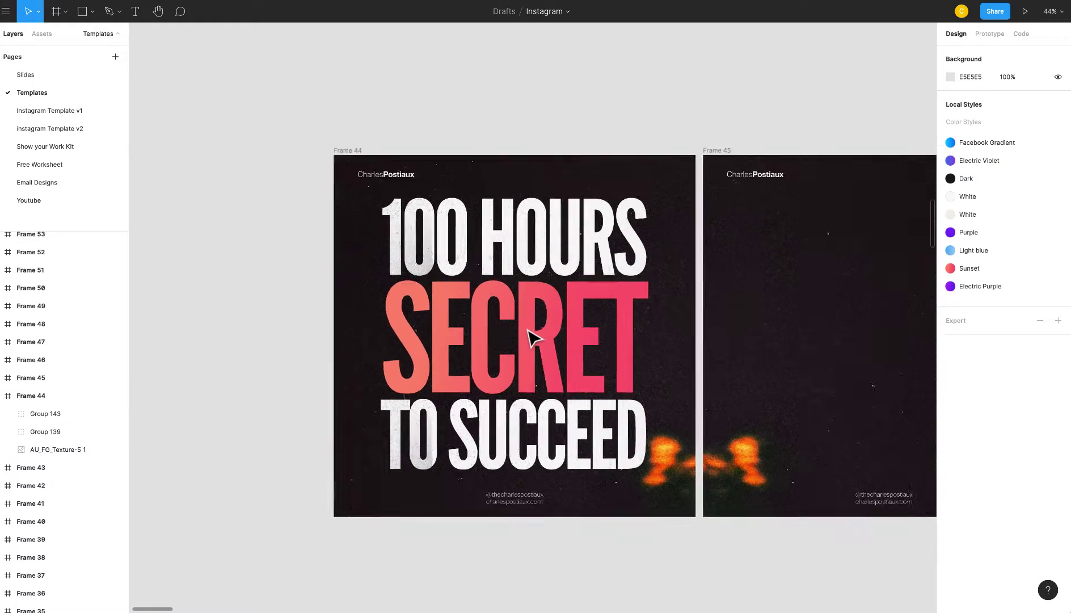
{"action": "scroll", "coordinate": [533, 337], "scroll_direction": "down", "scroll_amount": 3}
{"action": "scroll", "coordinate": [510, 314], "scroll_direction": "right", "scroll_amount": 10}
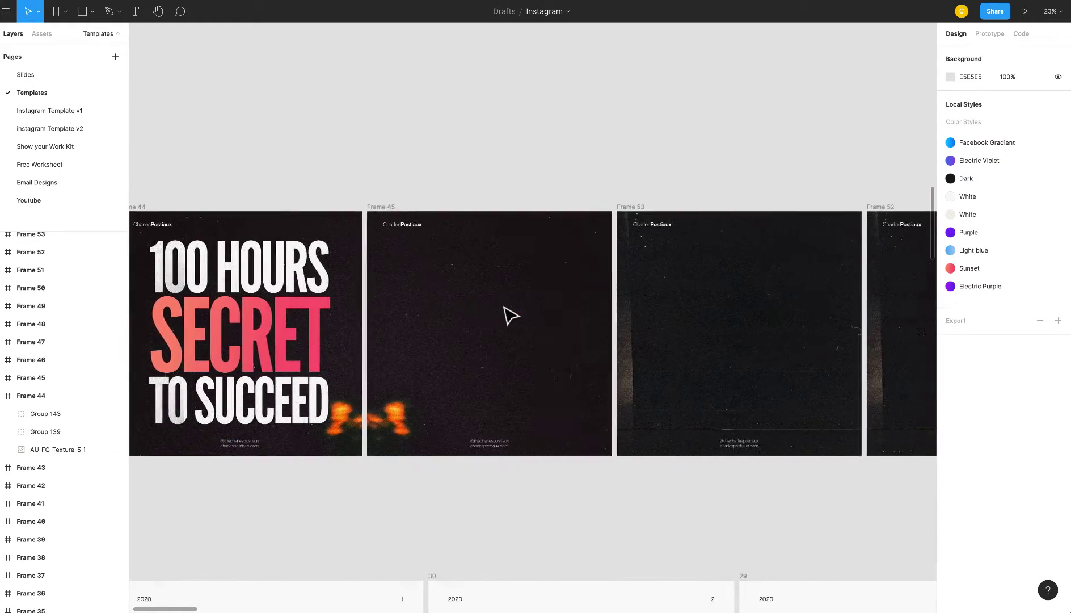
{"action": "scroll", "coordinate": [509, 314], "scroll_direction": "right", "scroll_amount": 15}
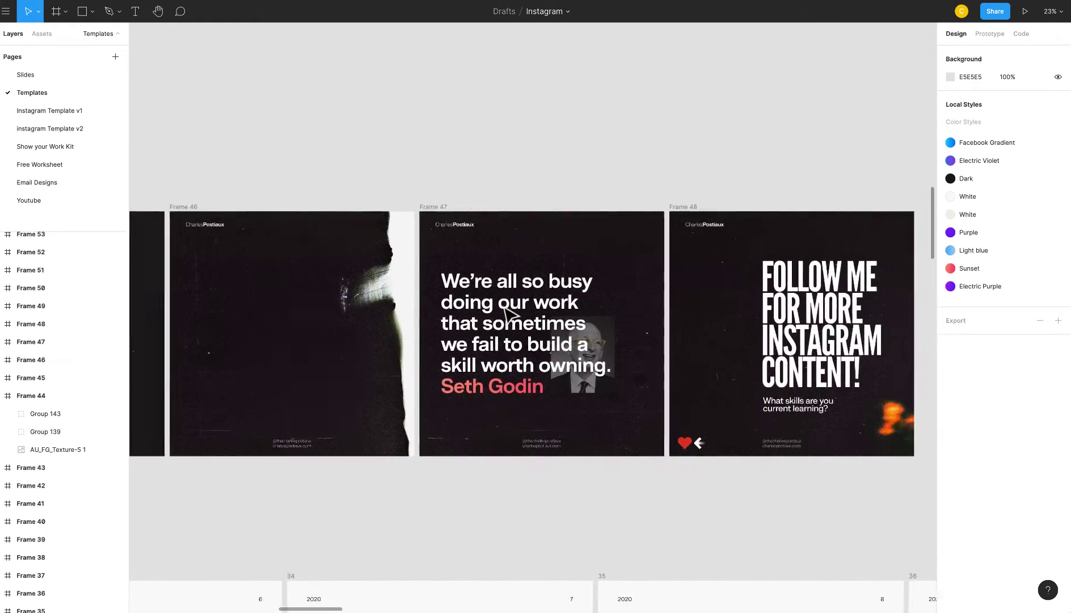
{"action": "scroll", "coordinate": [503, 344], "scroll_direction": "down", "scroll_amount": 10}
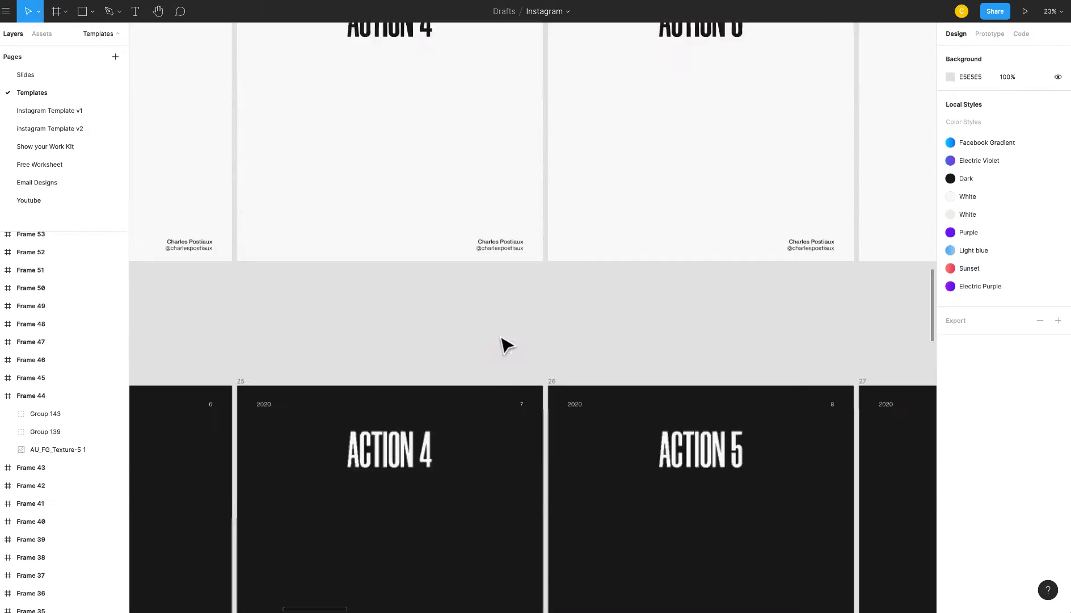
{"action": "scroll", "coordinate": [501, 345], "scroll_direction": "down", "scroll_amount": 3}
{"action": "scroll", "coordinate": [507, 341], "scroll_direction": "right", "scroll_amount": 20}
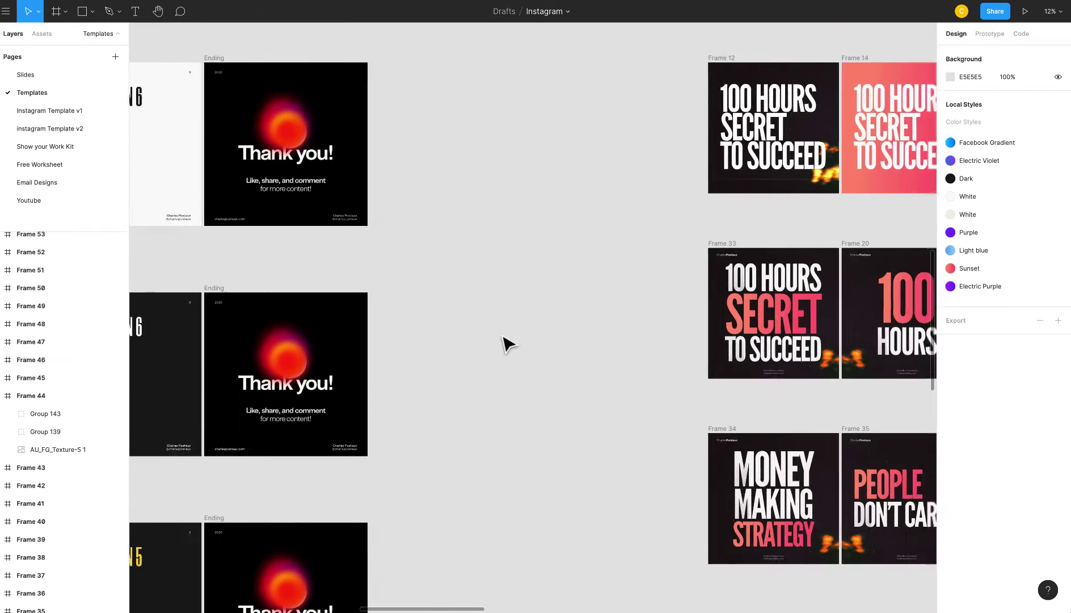
{"action": "scroll", "coordinate": [506, 332], "scroll_direction": "right", "scroll_amount": 10}
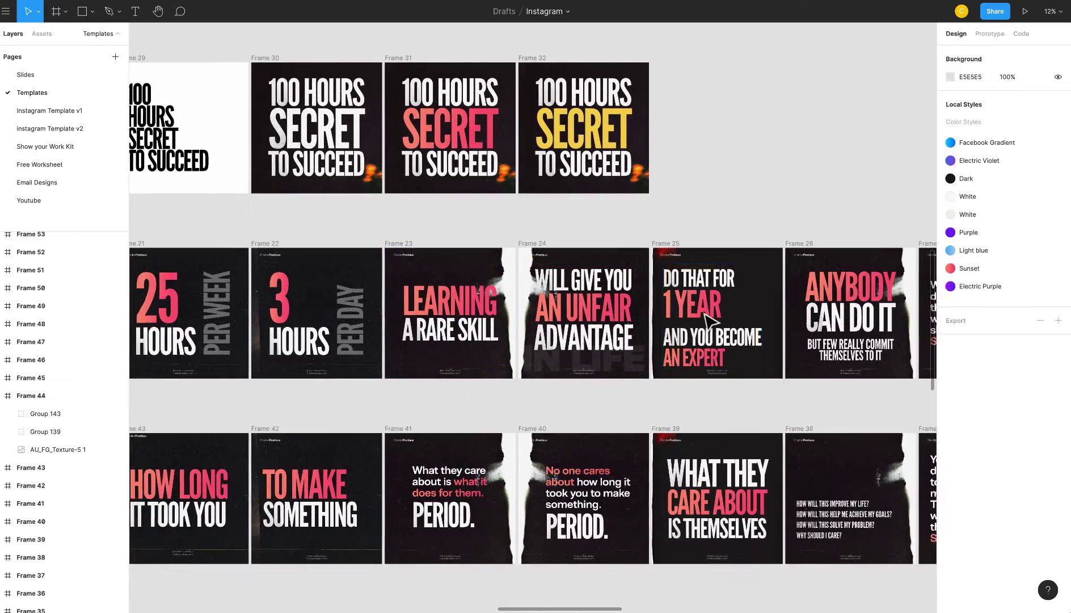
- Compare the light, dark and yellow headline template rows, from their opening slides through the numbered action slides
{"action": "scroll", "coordinate": [703, 323], "scroll_direction": "left", "scroll_amount": 20}
{"action": "scroll", "coordinate": [708, 324], "scroll_direction": "left", "scroll_amount": 20}
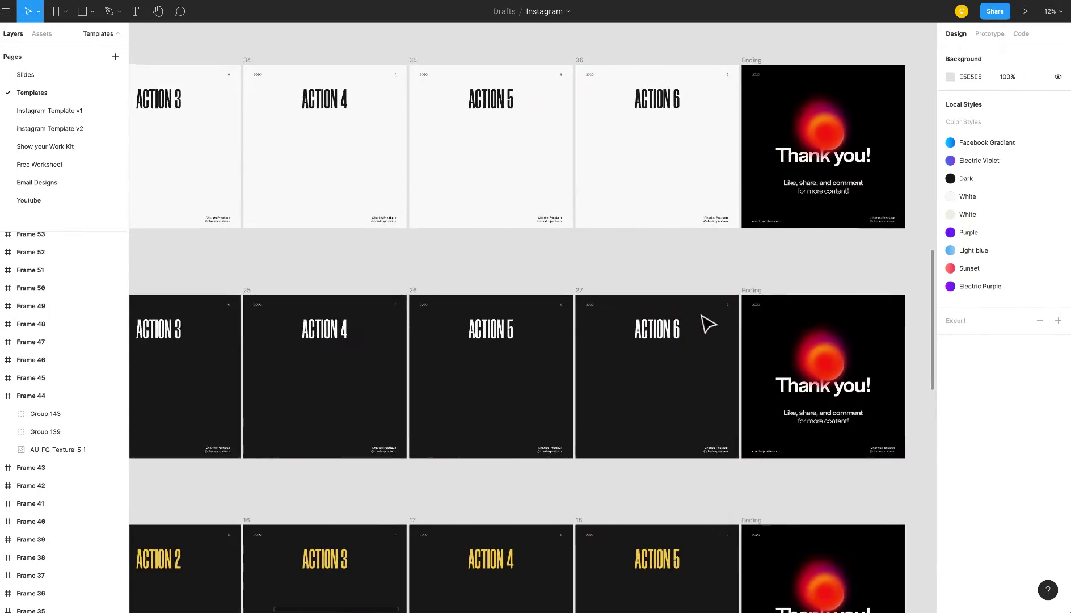
{"action": "scroll", "coordinate": [704, 322], "scroll_direction": "left", "scroll_amount": 15}
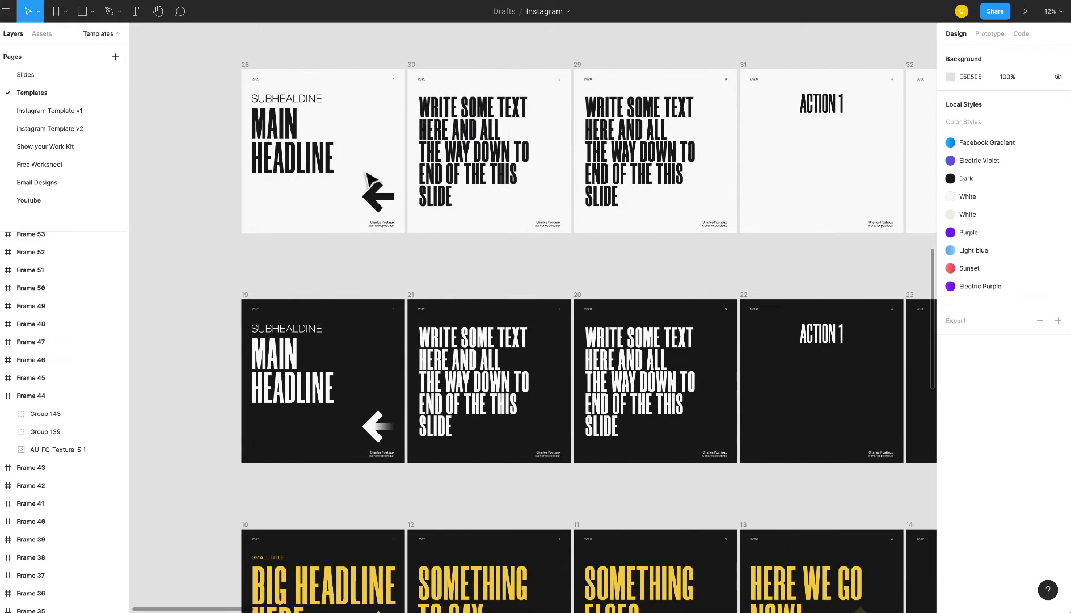
{"action": "scroll", "coordinate": [366, 173], "scroll_direction": "down", "scroll_amount": 6}
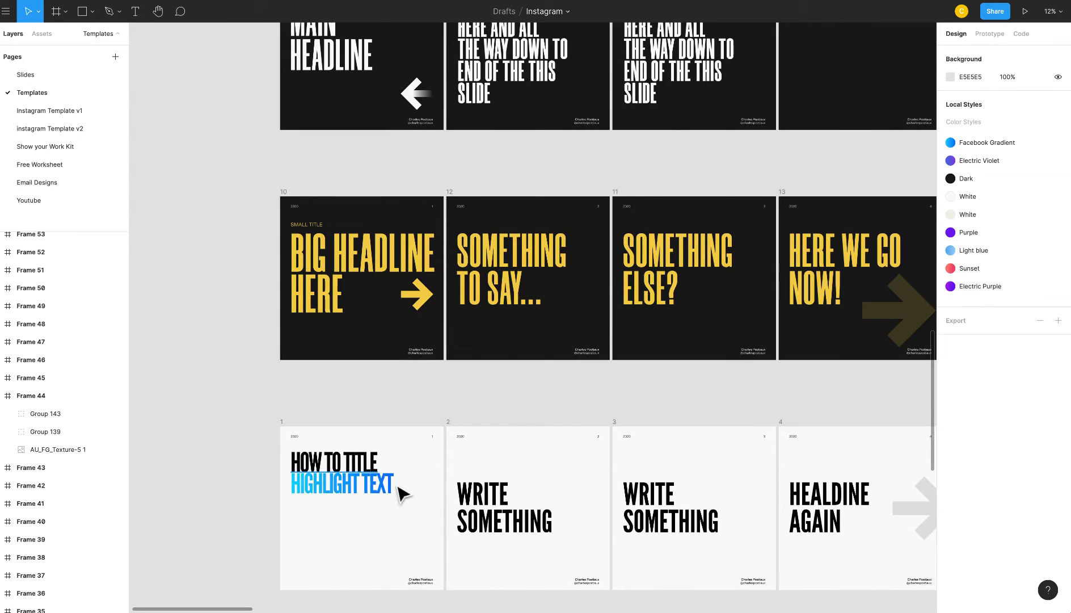
{"action": "scroll", "coordinate": [430, 320], "scroll_direction": "up", "scroll_amount": 5}
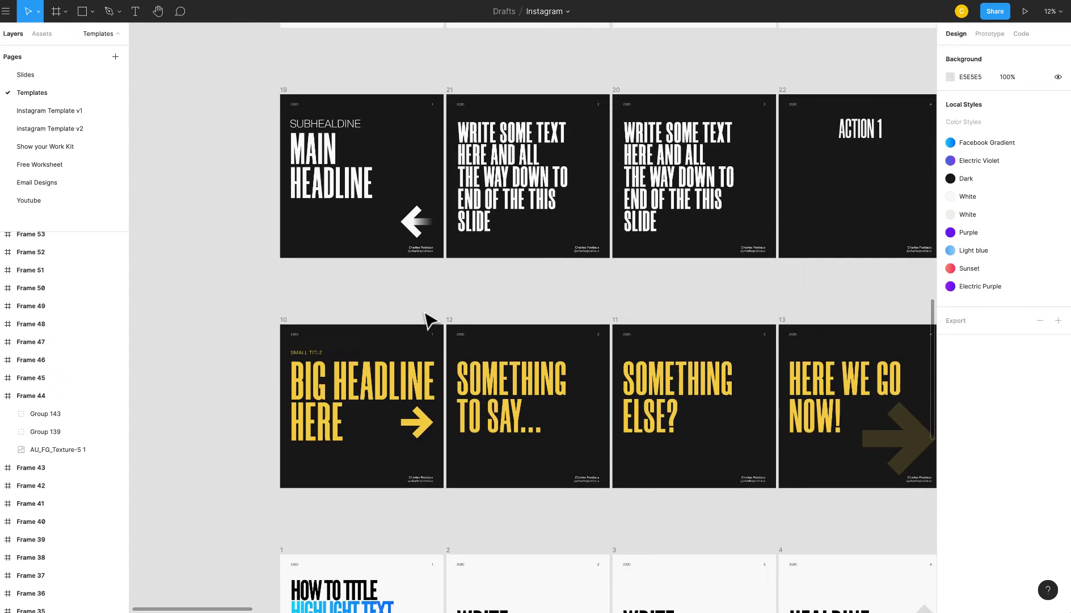
{"action": "scroll", "coordinate": [430, 322], "scroll_direction": "up", "scroll_amount": 1}
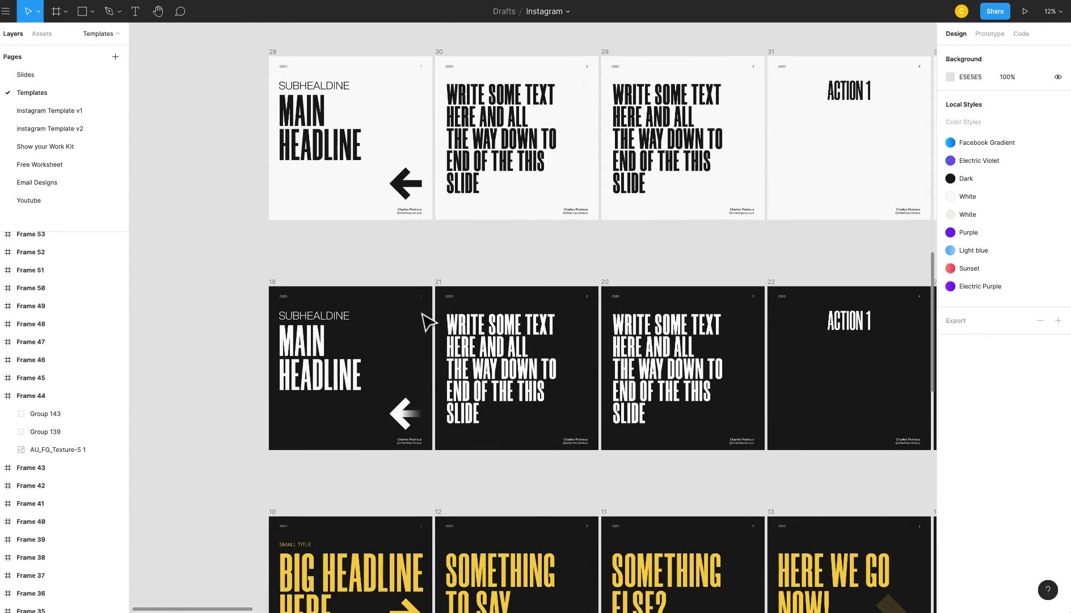
{"action": "scroll", "coordinate": [386, 148], "scroll_direction": "right", "scroll_amount": 1}
{"action": "scroll", "coordinate": [385, 149], "scroll_direction": "up", "scroll_amount": 3}
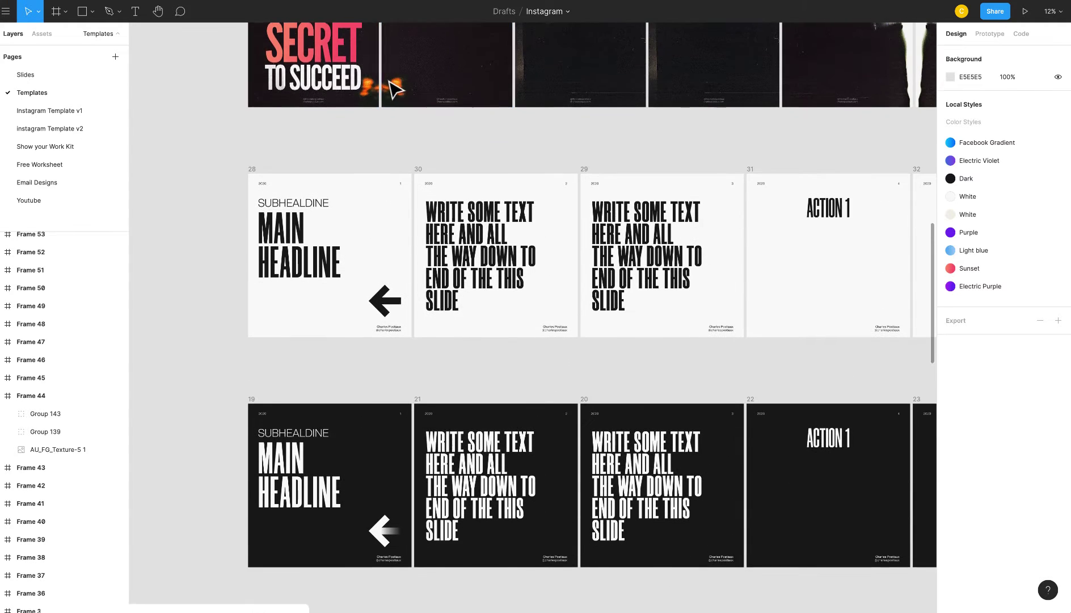
{"action": "scroll", "coordinate": [464, 394], "scroll_direction": "down", "scroll_amount": 5}
{"action": "scroll", "coordinate": [464, 394], "scroll_direction": "right", "scroll_amount": 15}
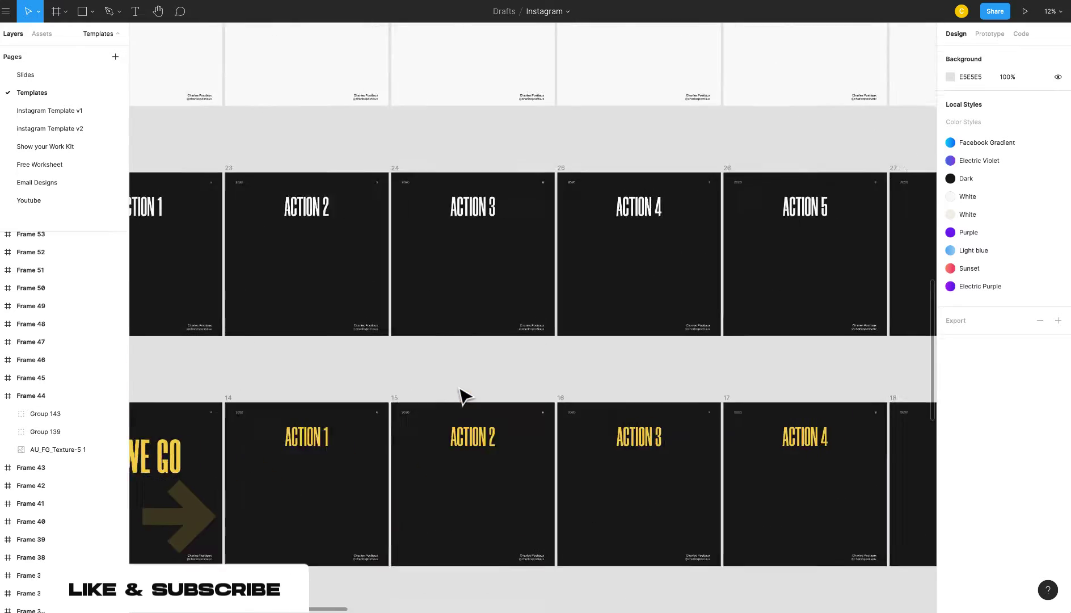
- Examine the finished "100 Hours Secret to Succeed" carousel slide by slide, from Frame 33 to Frame 28
{"action": "scroll", "coordinate": [464, 394], "scroll_direction": "right", "scroll_amount": 15}
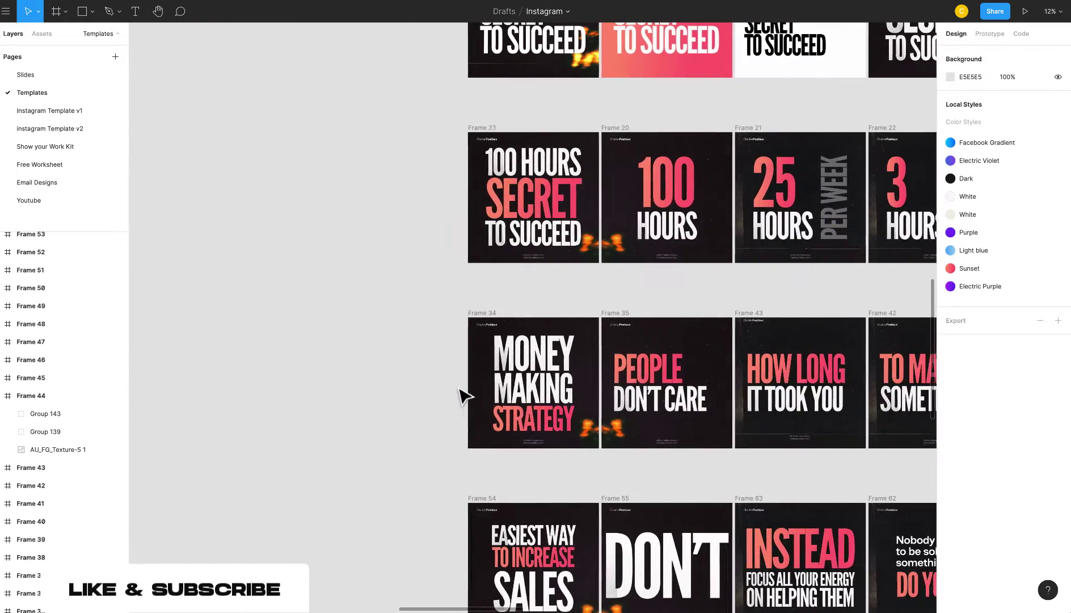
{"action": "scroll", "coordinate": [462, 179], "scroll_direction": "up", "scroll_amount": 5}
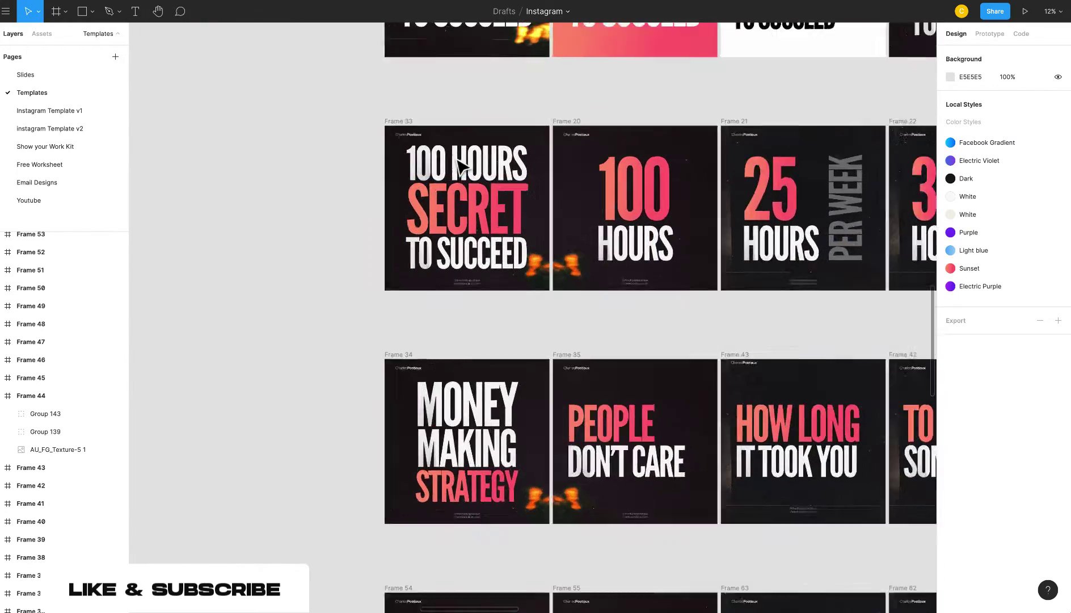
{"action": "scroll", "coordinate": [438, 244], "scroll_direction": "down", "scroll_amount": 2}
{"action": "left_click", "coordinate": [391, 216]}
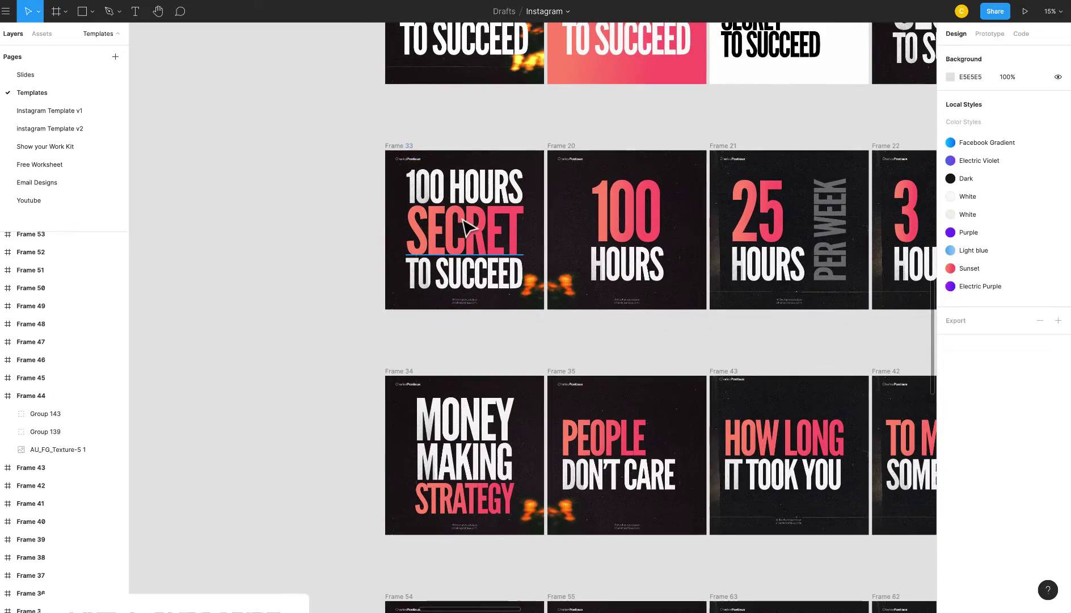
{"action": "scroll", "coordinate": [477, 230], "scroll_direction": "up", "scroll_amount": 2}
{"action": "scroll", "coordinate": [458, 258], "scroll_direction": "right", "scroll_amount": 15}
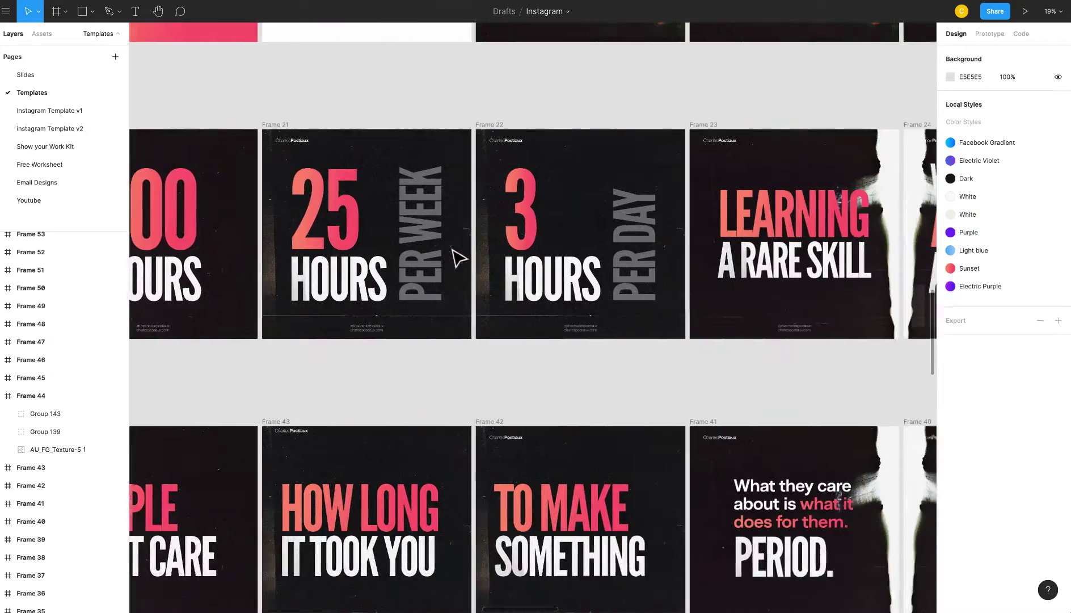
{"action": "scroll", "coordinate": [692, 252], "scroll_direction": "right", "scroll_amount": 10}
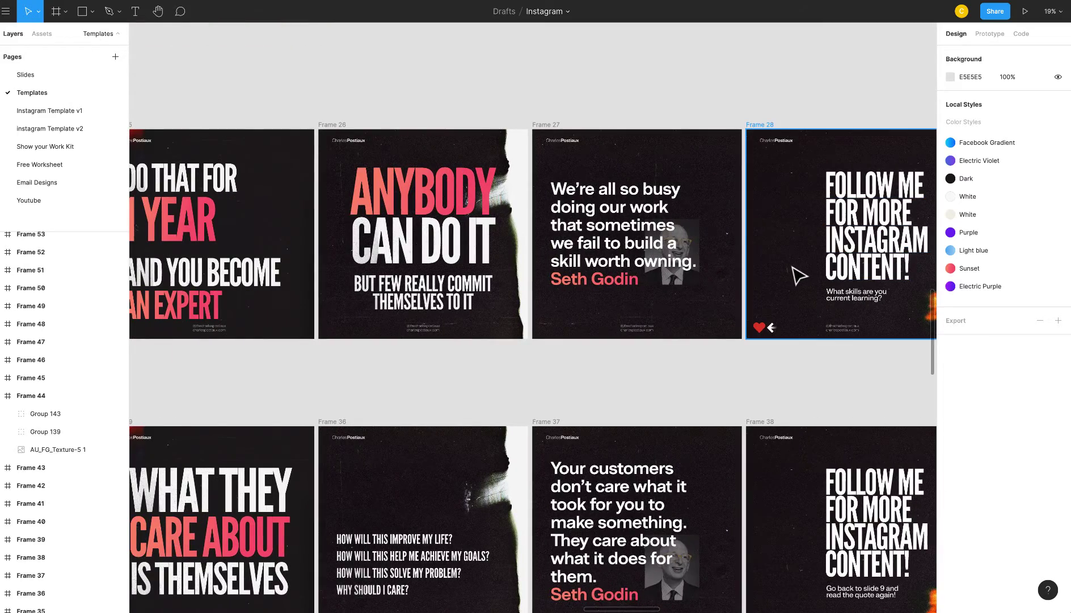
{"action": "scroll", "coordinate": [799, 276], "scroll_direction": "left", "scroll_amount": 15}
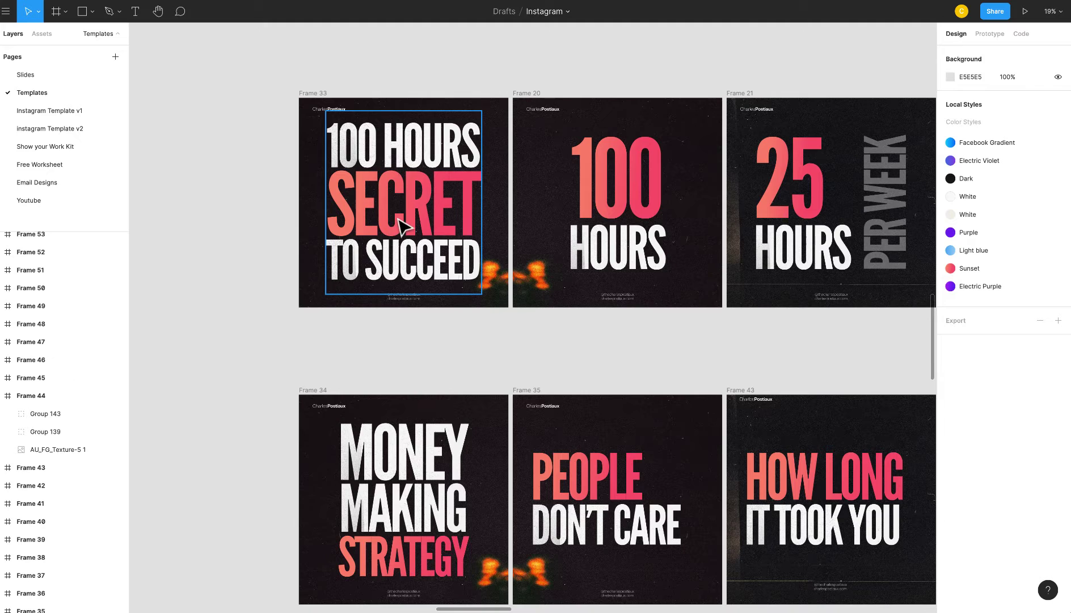
- Compare the cover slides of the other finished carousels, from Frame 34 down to Frame 134
{"action": "scroll", "coordinate": [404, 227], "scroll_direction": "down", "scroll_amount": 3}
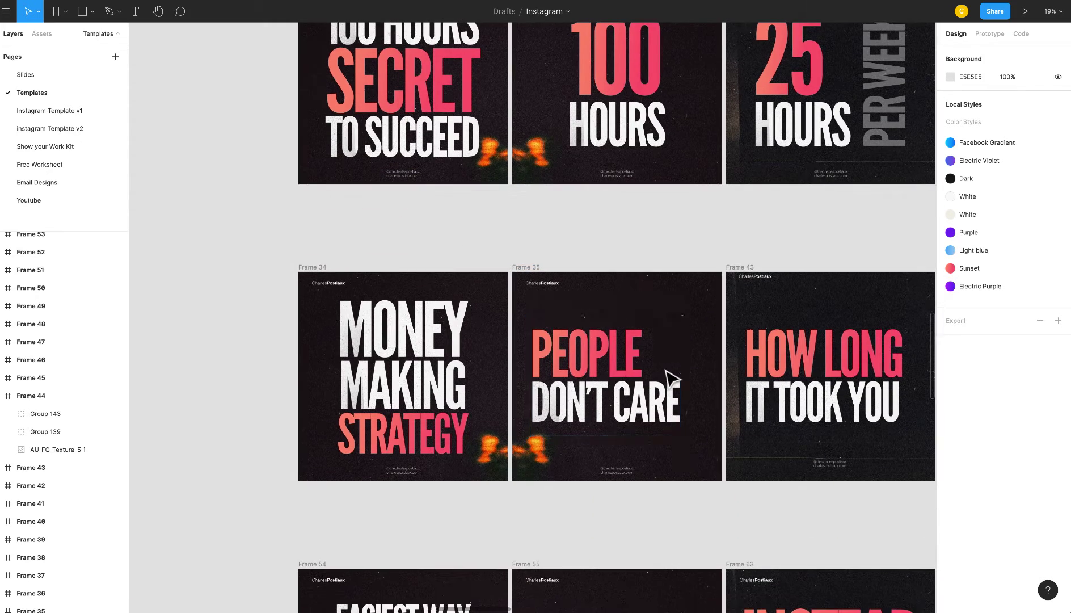
{"action": "scroll", "coordinate": [672, 375], "scroll_direction": "right", "scroll_amount": 5}
{"action": "scroll", "coordinate": [672, 377], "scroll_direction": "left", "scroll_amount": 9}
{"action": "scroll", "coordinate": [672, 378], "scroll_direction": "up", "scroll_amount": 3}
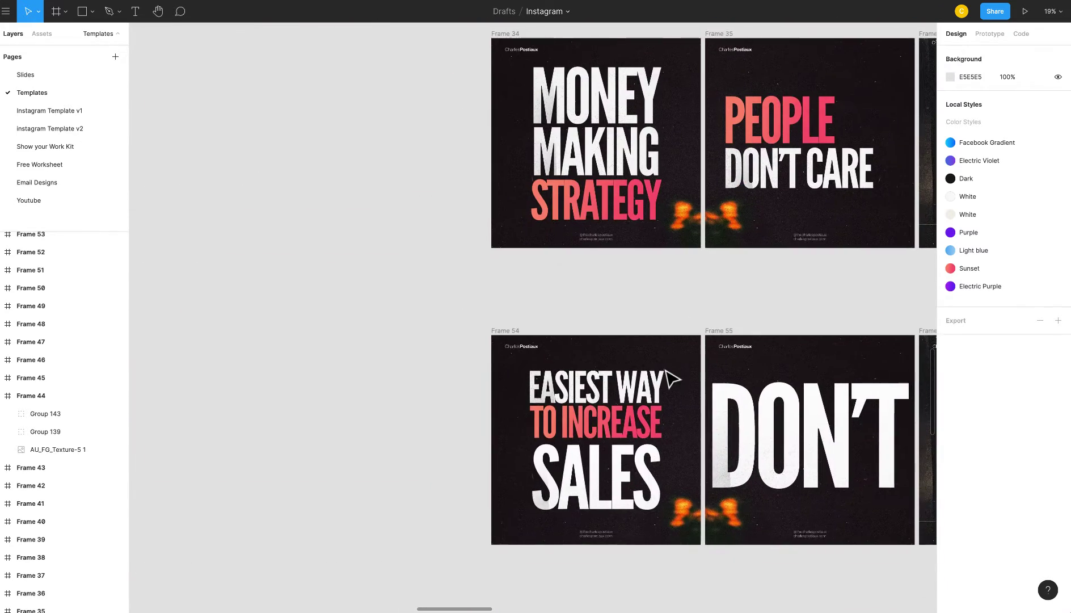
{"action": "scroll", "coordinate": [650, 256], "scroll_direction": "down", "scroll_amount": 4}
{"action": "scroll", "coordinate": [650, 256], "scroll_direction": "left", "scroll_amount": 3}
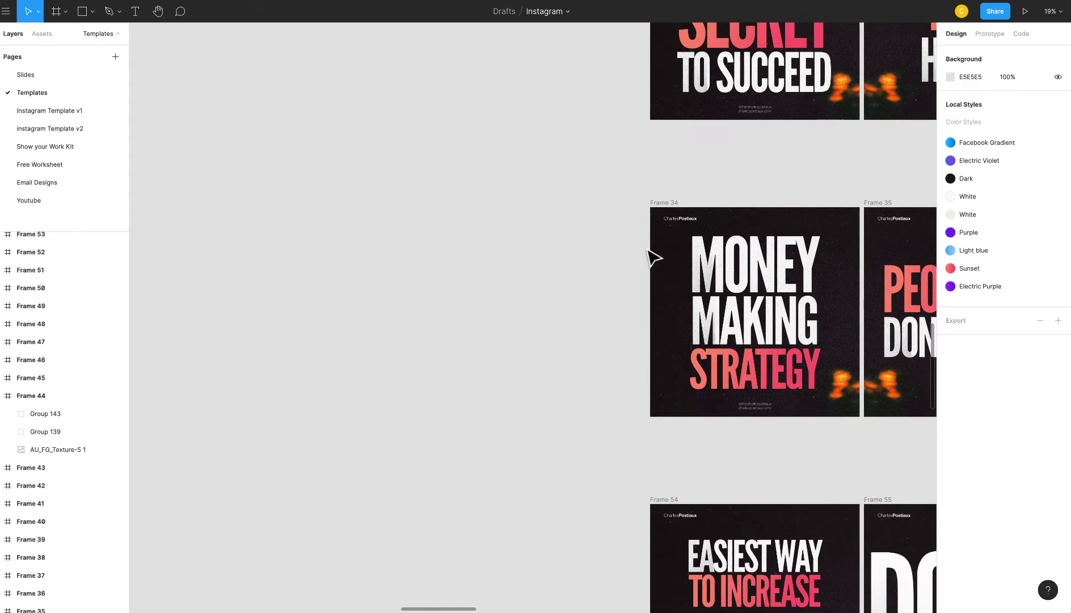
{"action": "scroll", "coordinate": [651, 256], "scroll_direction": "right", "scroll_amount": 3}
{"action": "scroll", "coordinate": [650, 256], "scroll_direction": "up", "scroll_amount": 2}
{"action": "scroll", "coordinate": [651, 256], "scroll_direction": "right", "scroll_amount": 1}
{"action": "scroll", "coordinate": [664, 238], "scroll_direction": "down", "scroll_amount": 3}
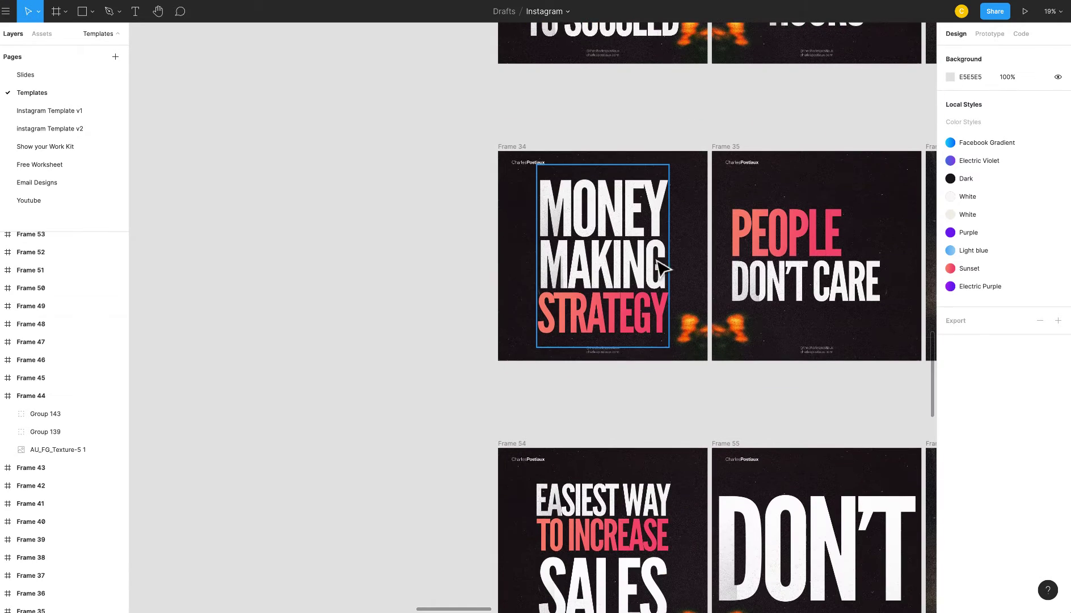
{"action": "scroll", "coordinate": [615, 231], "scroll_direction": "down", "scroll_amount": 4}
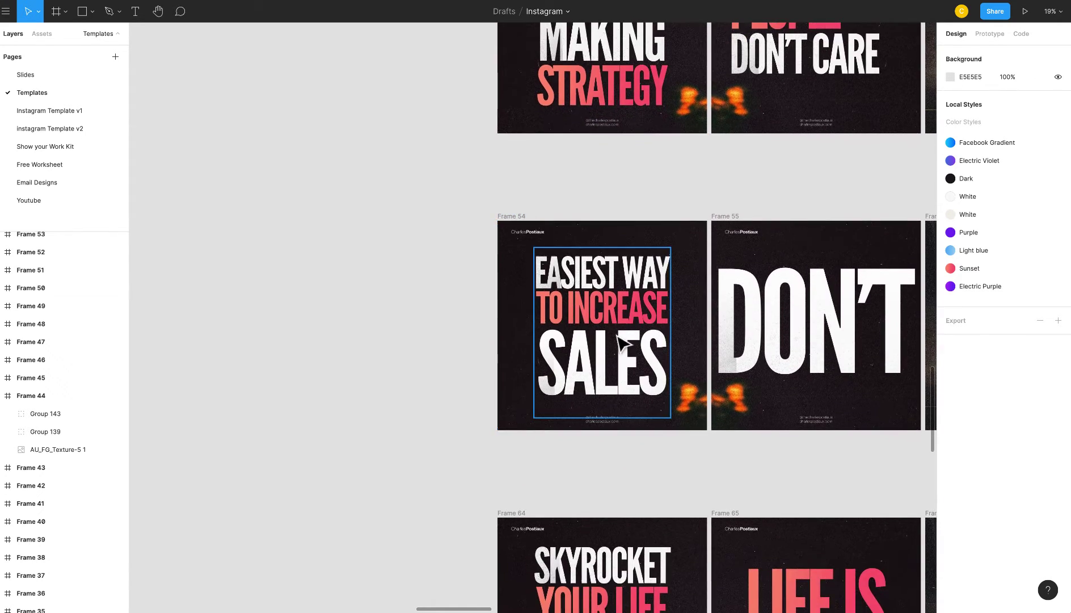
{"action": "scroll", "coordinate": [620, 339], "scroll_direction": "down", "scroll_amount": 5}
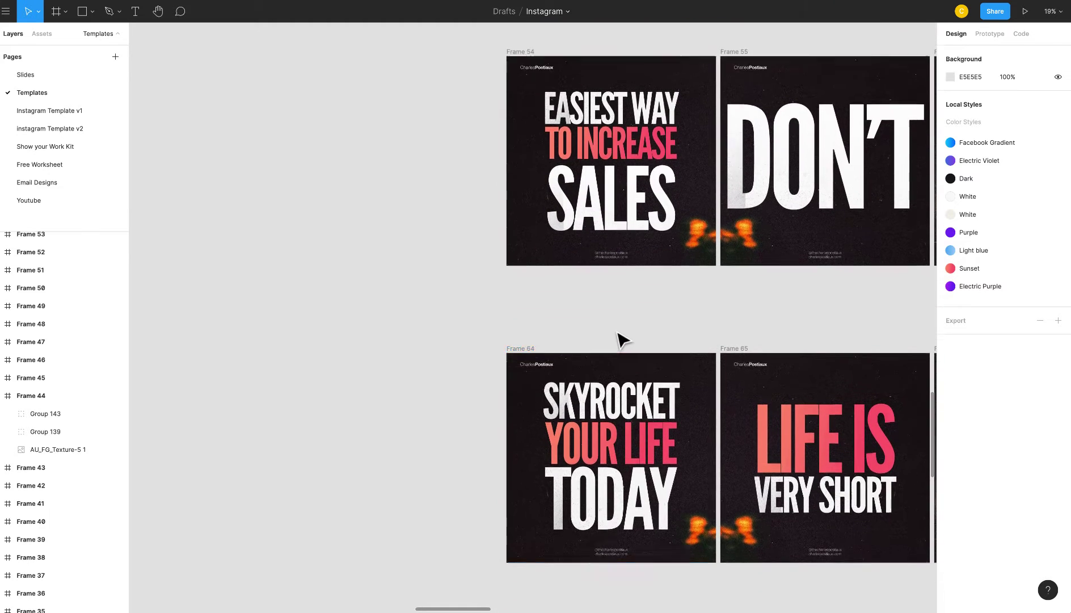
{"action": "scroll", "coordinate": [623, 339], "scroll_direction": "down", "scroll_amount": 5}
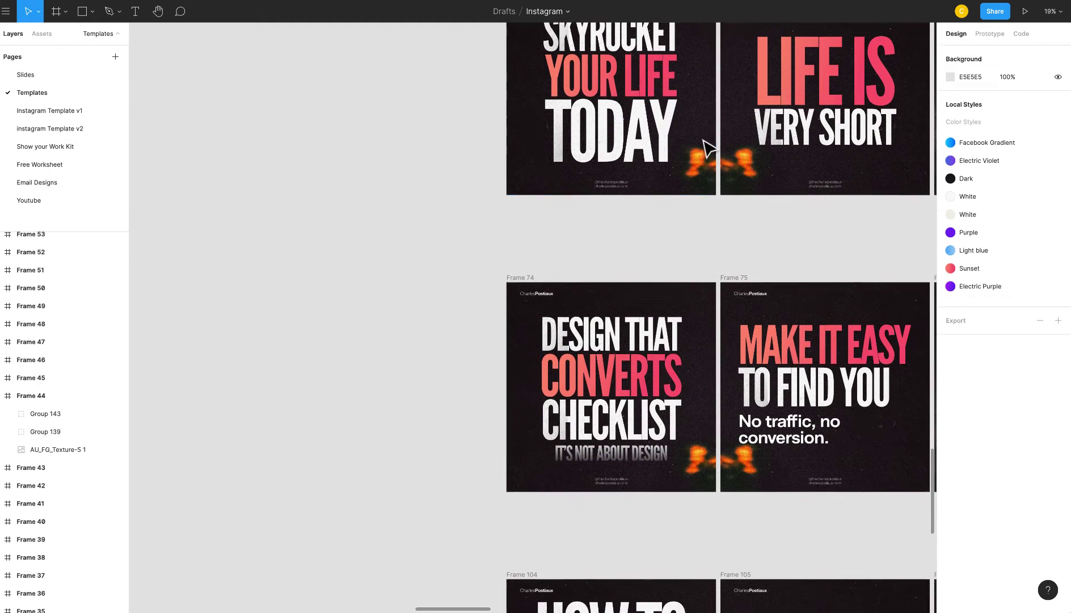
{"action": "scroll", "coordinate": [520, 360], "scroll_direction": "down", "scroll_amount": 3}
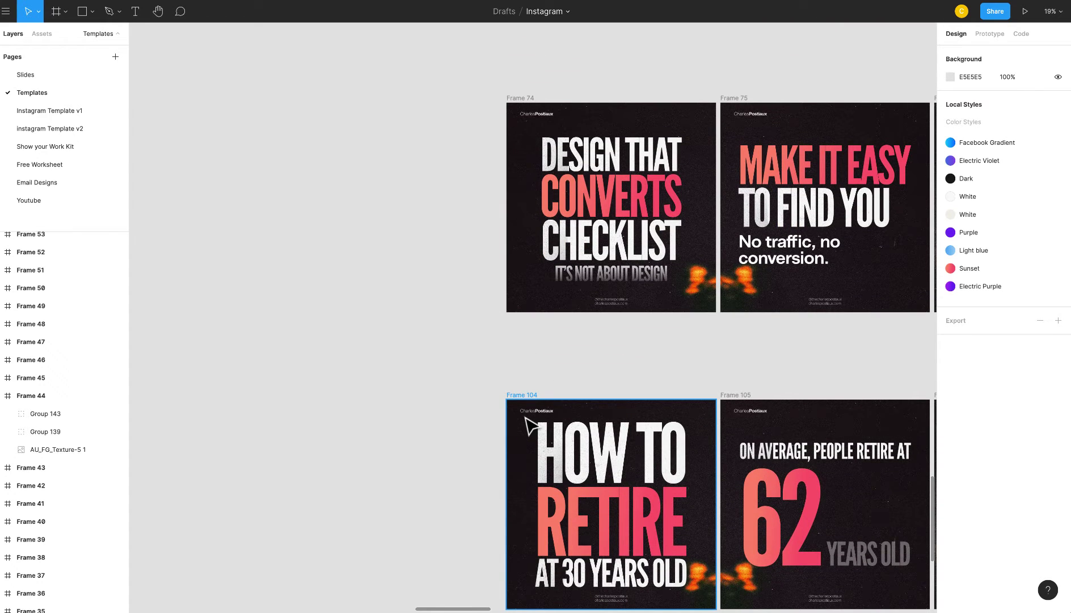
{"action": "scroll", "coordinate": [530, 425], "scroll_direction": "down", "scroll_amount": 10}
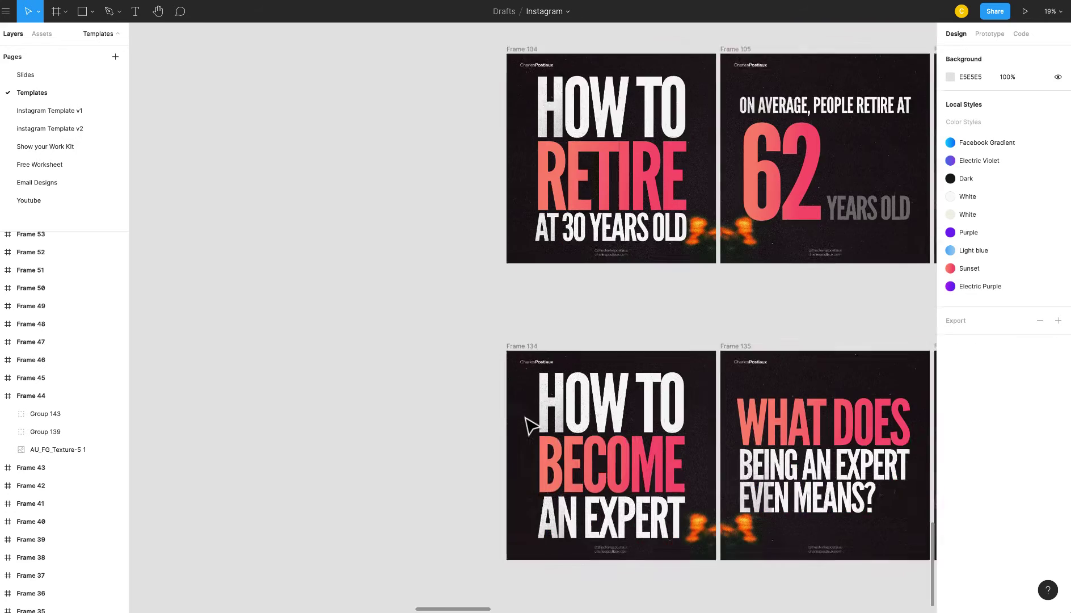
{"action": "scroll", "coordinate": [543, 423], "scroll_direction": "up", "scroll_amount": 6}
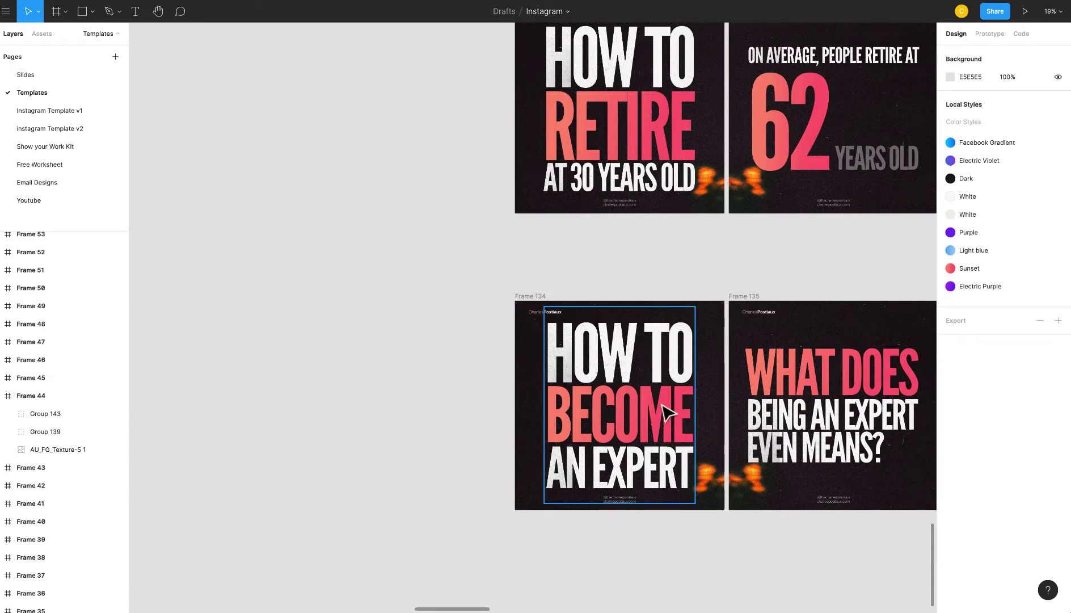
- Duplicate the Frame 44 cover template and place the copy directly left of the original, at X -14026, Y -20976
{"action": "scroll", "coordinate": [645, 239], "scroll_direction": "up", "scroll_amount": 15}
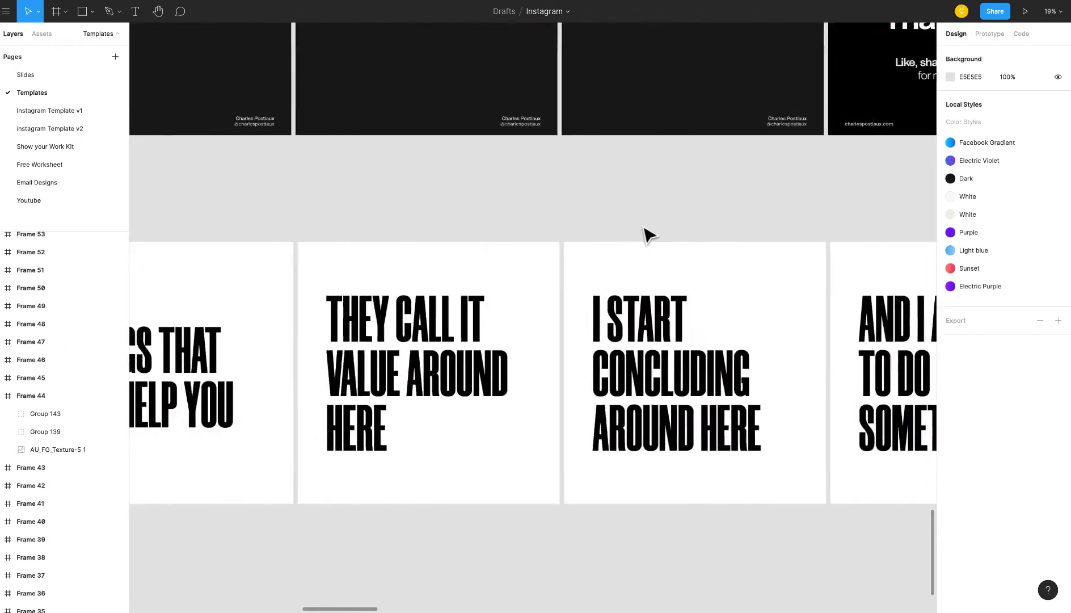
{"action": "scroll", "coordinate": [648, 235], "scroll_direction": "up", "scroll_amount": 15}
{"action": "scroll", "coordinate": [649, 235], "scroll_direction": "left", "scroll_amount": 5}
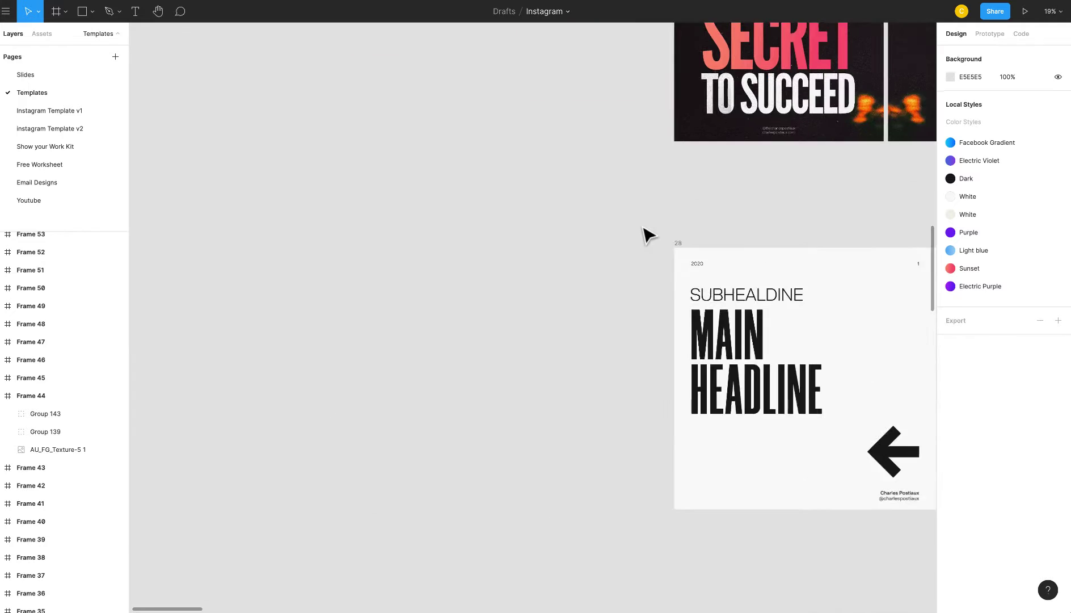
{"action": "scroll", "coordinate": [641, 255], "scroll_direction": "up", "scroll_amount": 3}
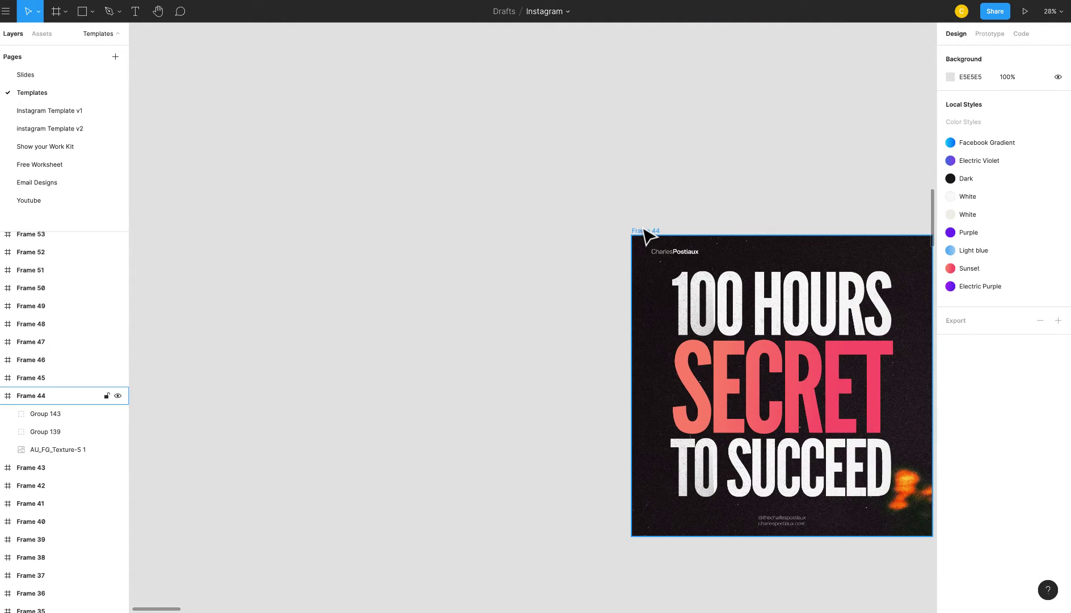
{"action": "left_click", "coordinate": [650, 236]}
{"action": "scroll", "coordinate": [694, 289], "scroll_direction": "right", "scroll_amount": 2}
{"action": "key", "text": "ctrl+v"}
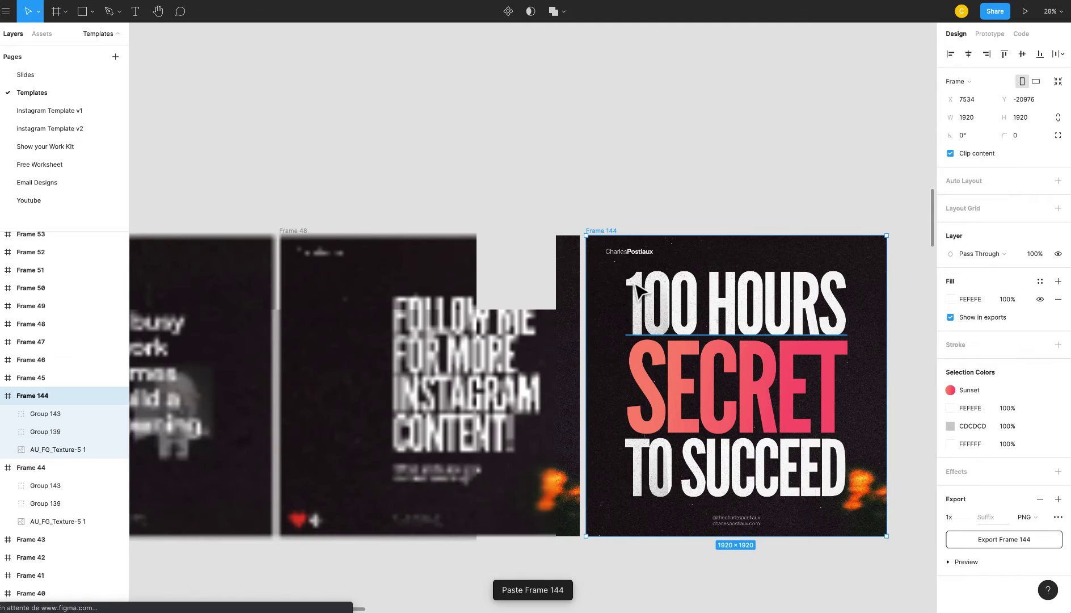
{"action": "left_click_drag", "start_coordinate": [632, 249], "coordinate": [191, 259]}
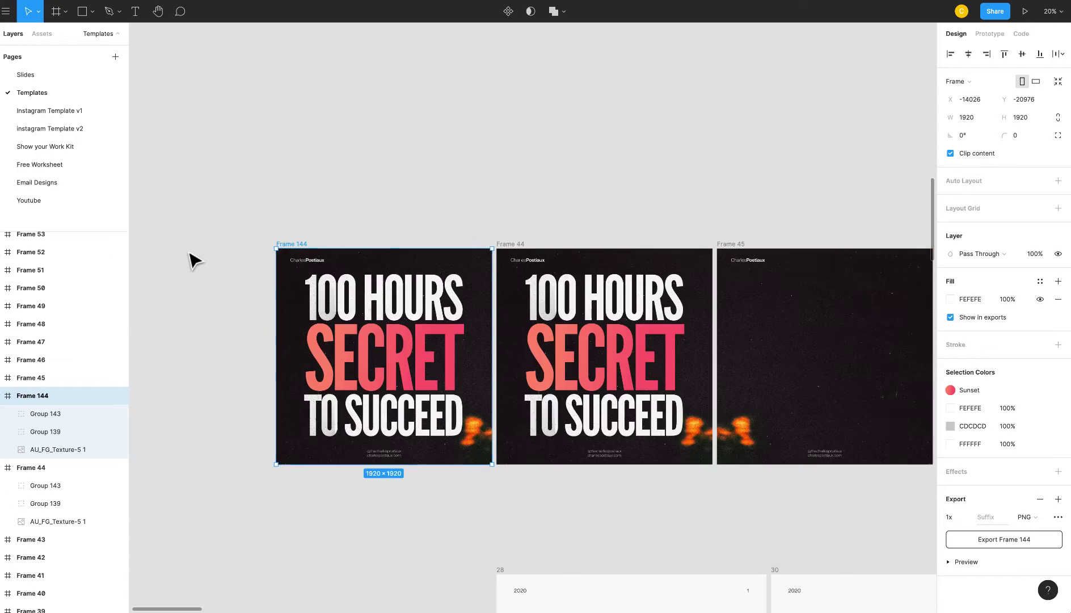
- Move the copied cover, Frame 144, further left to X -15112, Y -20976, clear of the original
{"action": "scroll", "coordinate": [191, 258], "scroll_direction": "up", "scroll_amount": 3}
{"action": "left_click_drag", "start_coordinate": [347, 249], "coordinate": [165, 255]}
{"action": "scroll", "coordinate": [352, 297], "scroll_direction": "left", "scroll_amount": 5}
{"action": "scroll", "coordinate": [362, 297], "scroll_direction": "down", "scroll_amount": 2}
{"action": "scroll", "coordinate": [362, 297], "scroll_direction": "left", "scroll_amount": 1}
- Delete the "100 HOURS SECRET TO SUCCEED" headline group from Frame 144
{"action": "left_click", "coordinate": [531, 287]}
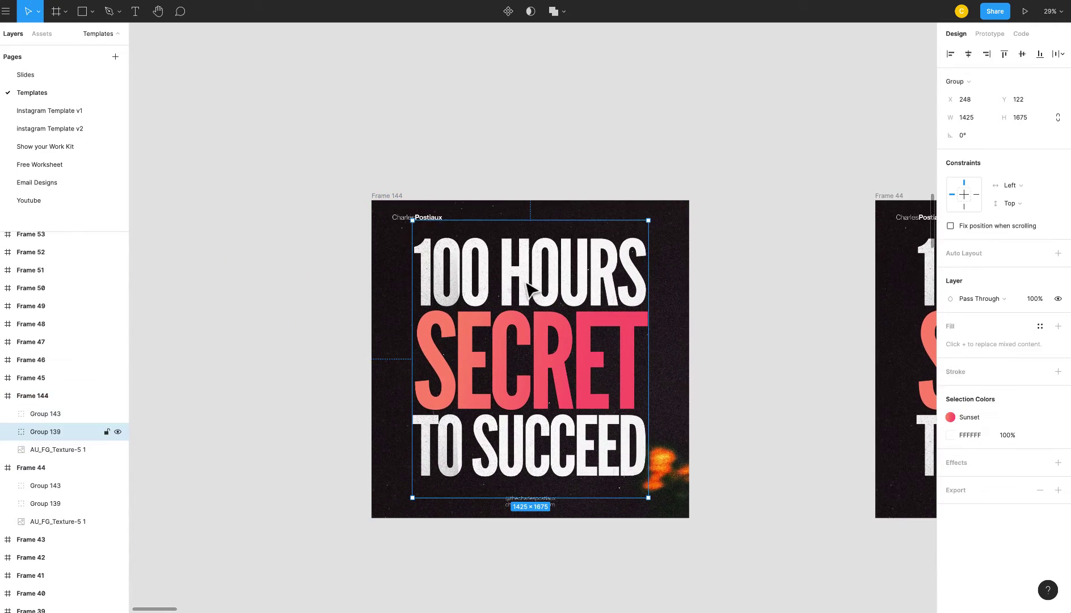
{"action": "scroll", "coordinate": [491, 317], "scroll_direction": "up", "scroll_amount": 2}
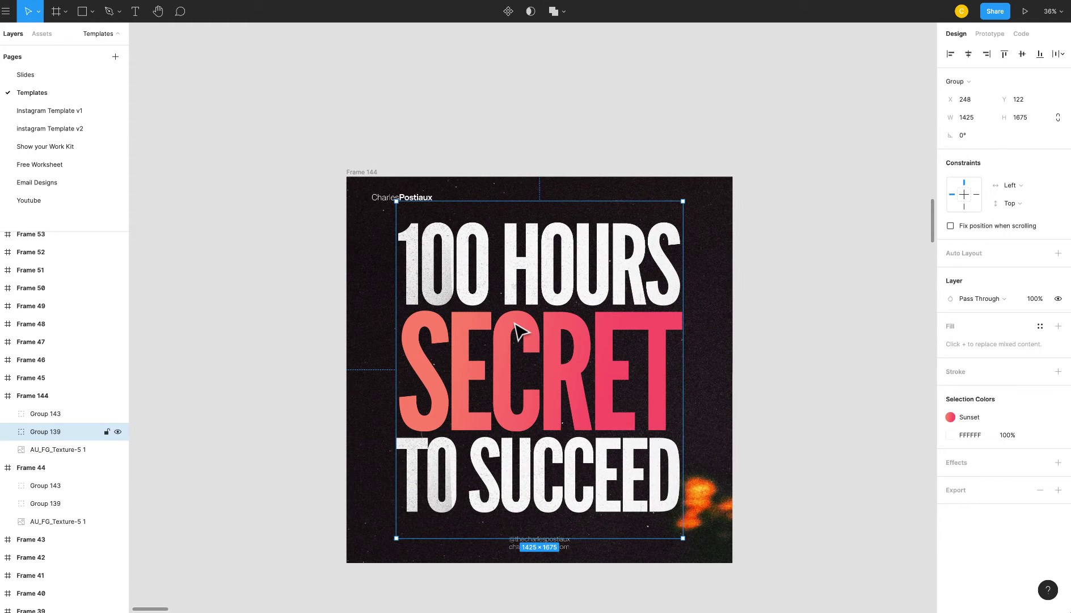
{"action": "key", "text": "Delete"}
- Examine the crop and image settings of Frame 144's background texture, along with the cover's logo and contact lines
{"action": "left_click", "coordinate": [458, 308]}
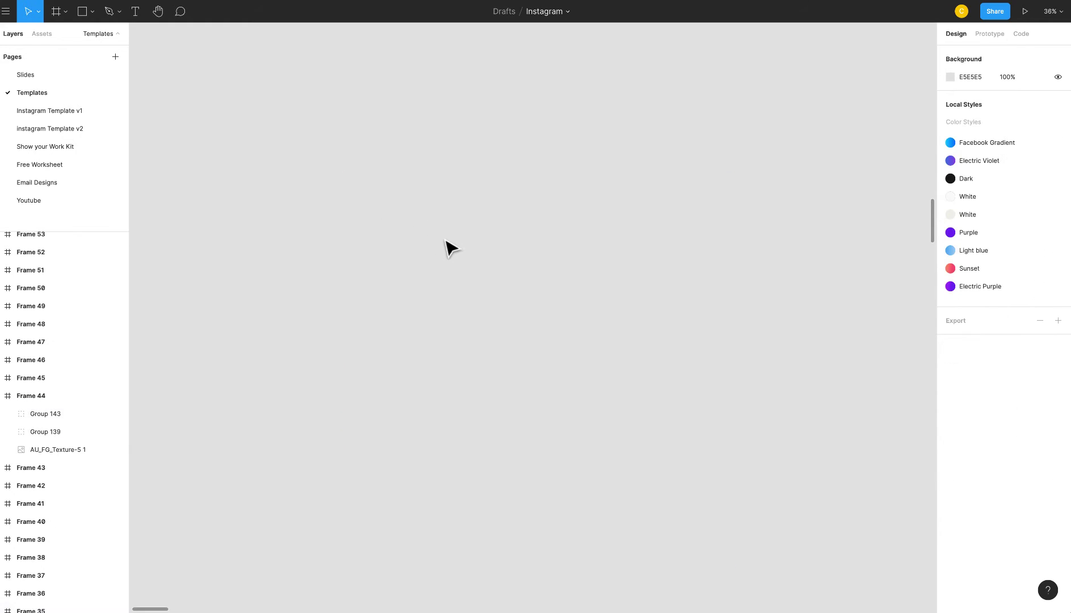
{"action": "double_click", "coordinate": [475, 306]}
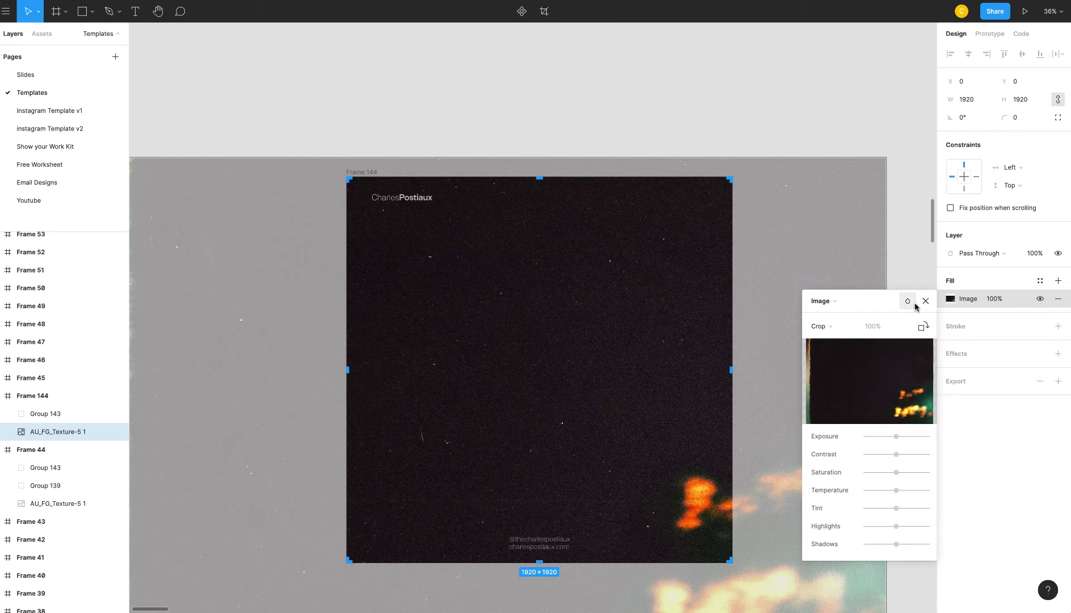
{"action": "mouse_move", "coordinate": [886, 385]}
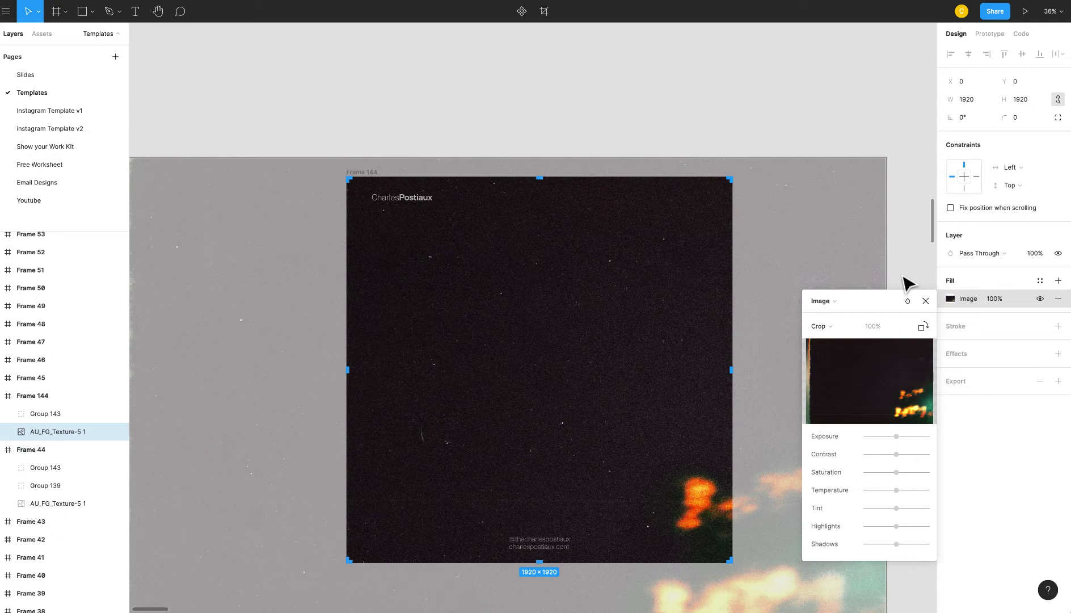
{"action": "left_click", "coordinate": [926, 301]}
{"action": "double_click", "coordinate": [559, 333]}
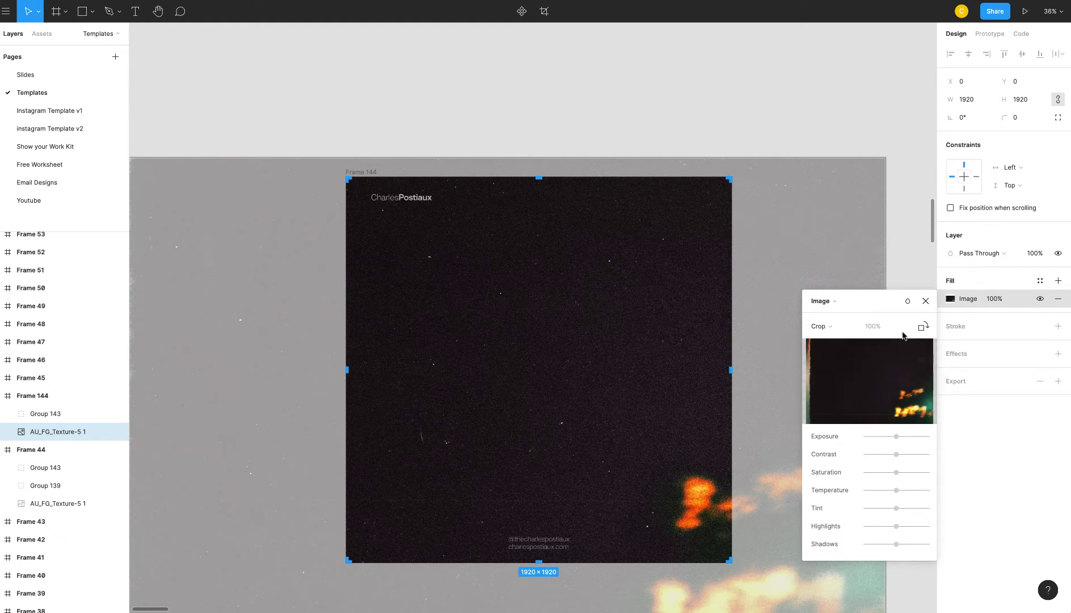
{"action": "mouse_move", "coordinate": [885, 384]}
{"action": "scroll", "coordinate": [717, 301], "scroll_direction": "down", "scroll_amount": 3}
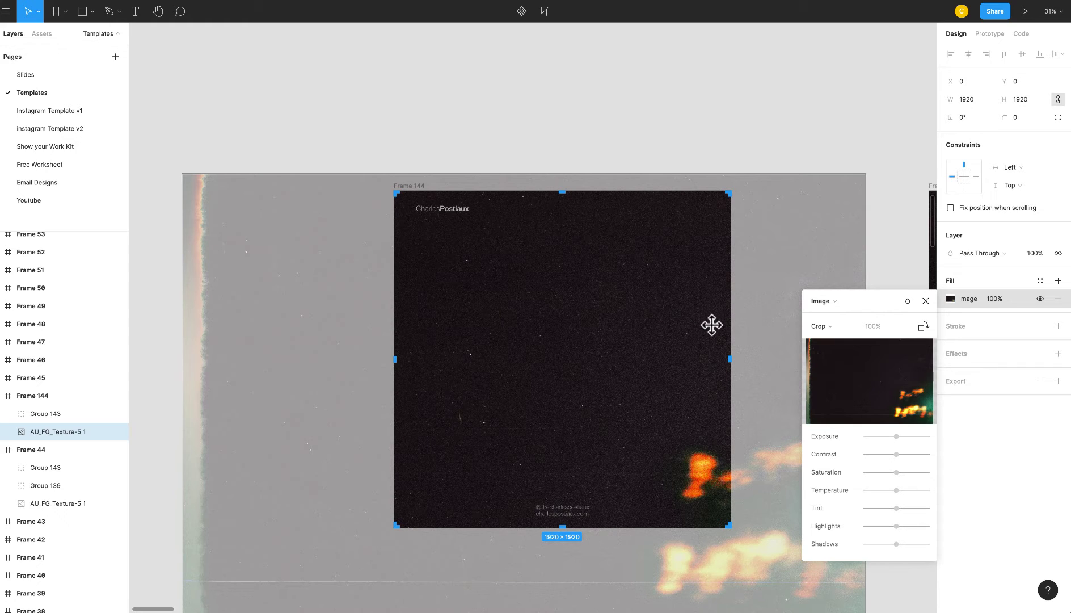
{"action": "left_click", "coordinate": [926, 301]}
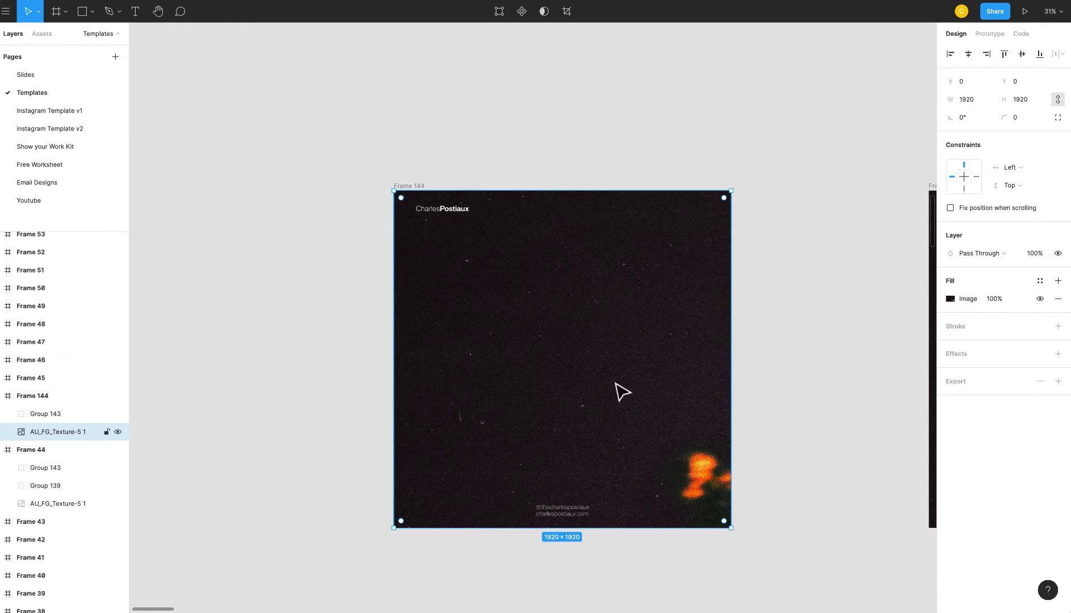
{"action": "scroll", "coordinate": [568, 306], "scroll_direction": "up", "scroll_amount": 3}
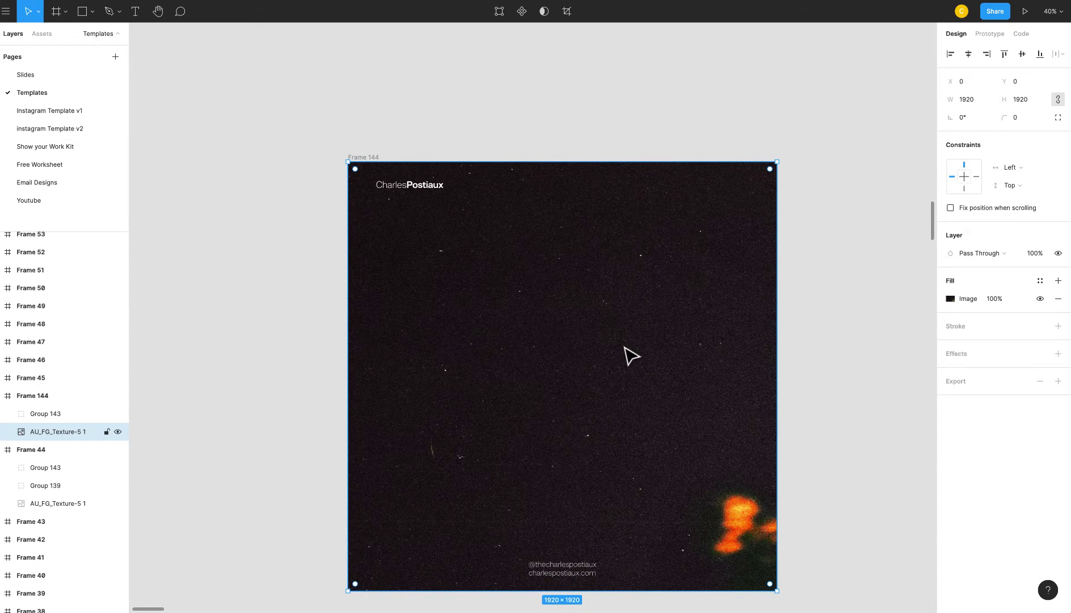
{"action": "scroll", "coordinate": [625, 348], "scroll_direction": "up", "scroll_amount": 2}
{"action": "scroll", "coordinate": [750, 379], "scroll_direction": "down", "scroll_amount": 3}
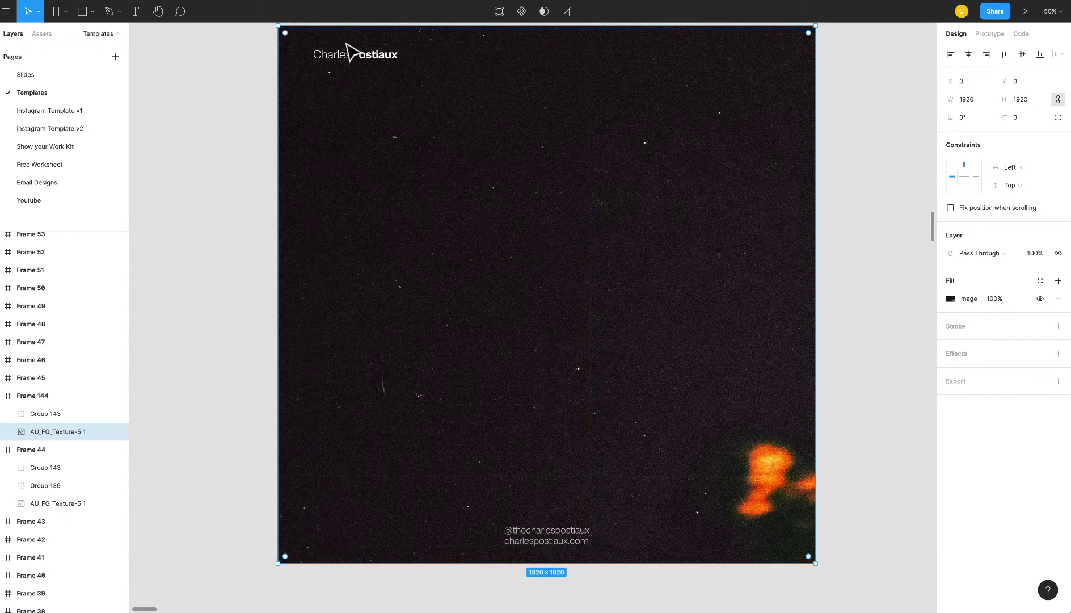
{"action": "scroll", "coordinate": [735, 189], "scroll_direction": "down", "scroll_amount": 2}
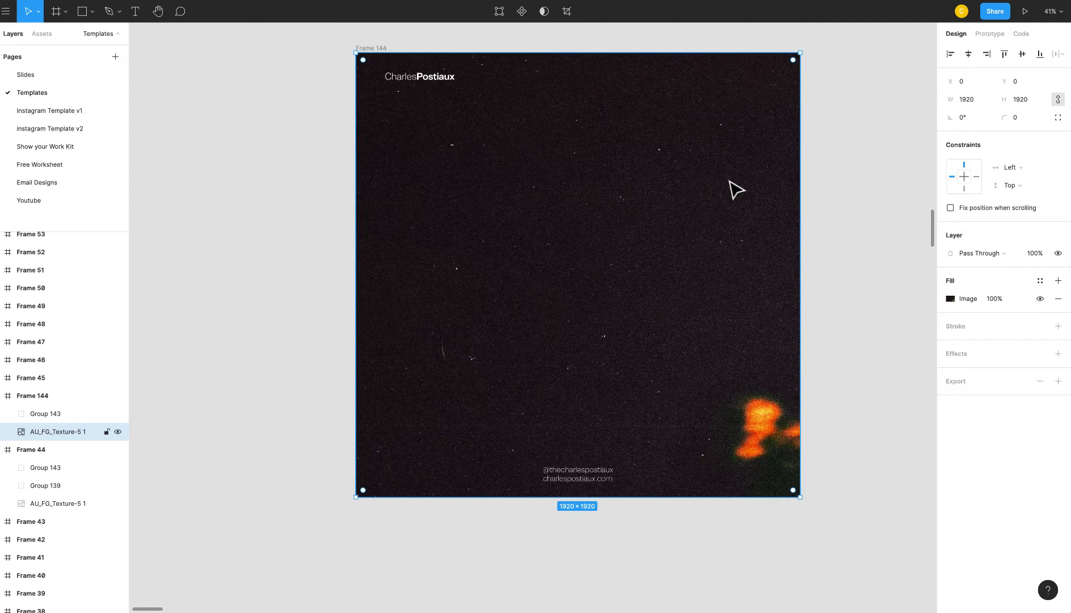
- Add a text layer in the upper part of Frame 144 and show the rulers and guides
{"action": "scroll", "coordinate": [734, 189], "scroll_direction": "up", "scroll_amount": 1}
{"action": "scroll", "coordinate": [670, 187], "scroll_direction": "right", "scroll_amount": 1}
{"action": "key", "text": "t"}
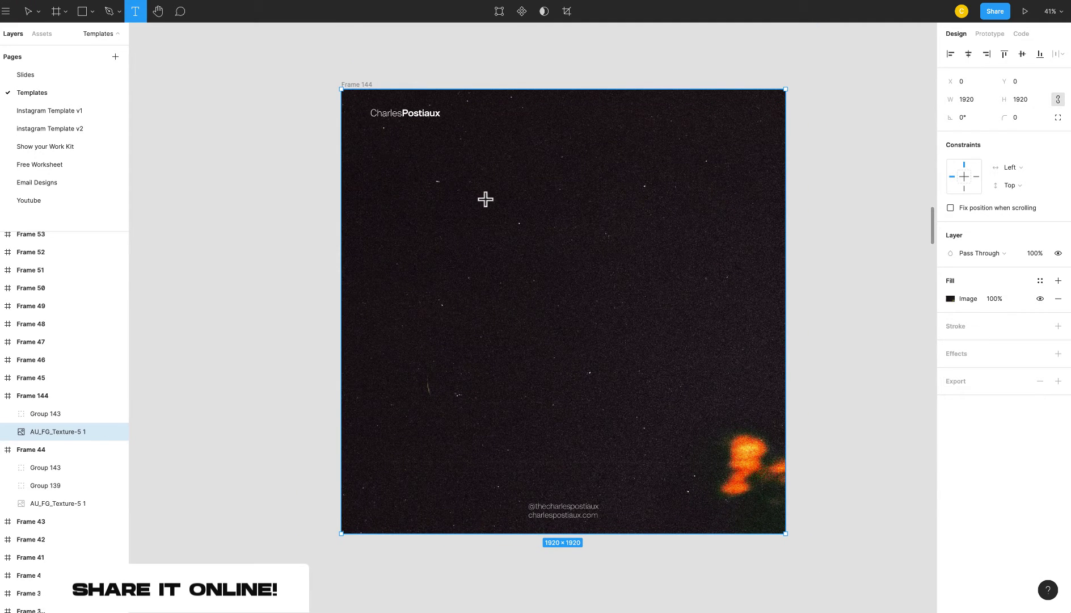
{"action": "left_click", "coordinate": [481, 198]}
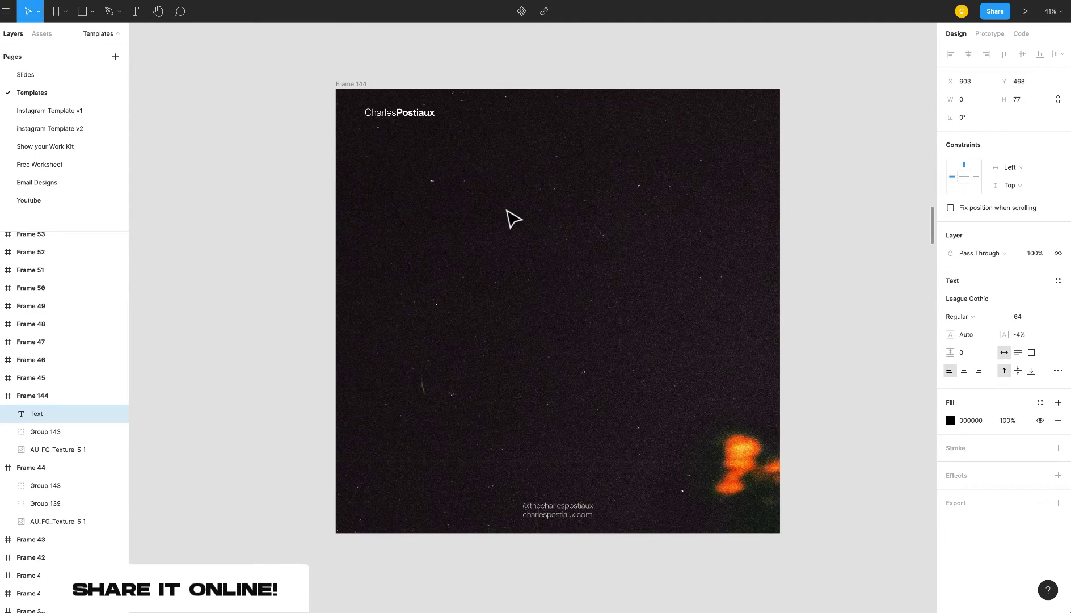
{"action": "type", "text": "R"}
{"action": "key", "text": "Escape"}
{"action": "key", "text": "shift+r"}
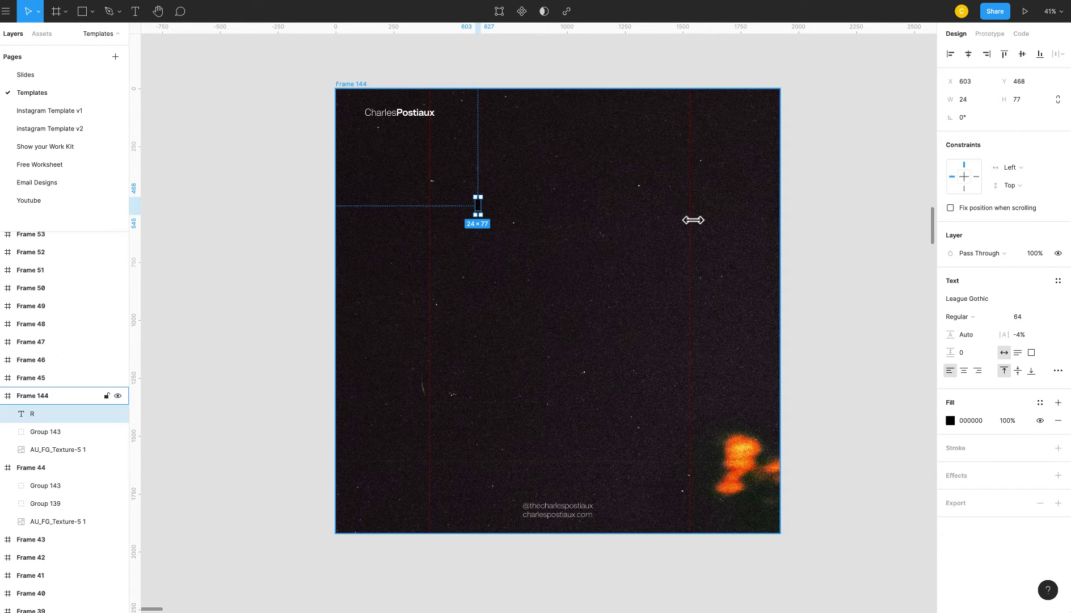
- Compare the guides with the original Frame 44 headline, and replace the new text layer's content with "100 HOURS"
{"action": "scroll", "coordinate": [695, 250], "scroll_direction": "right", "scroll_amount": 10}
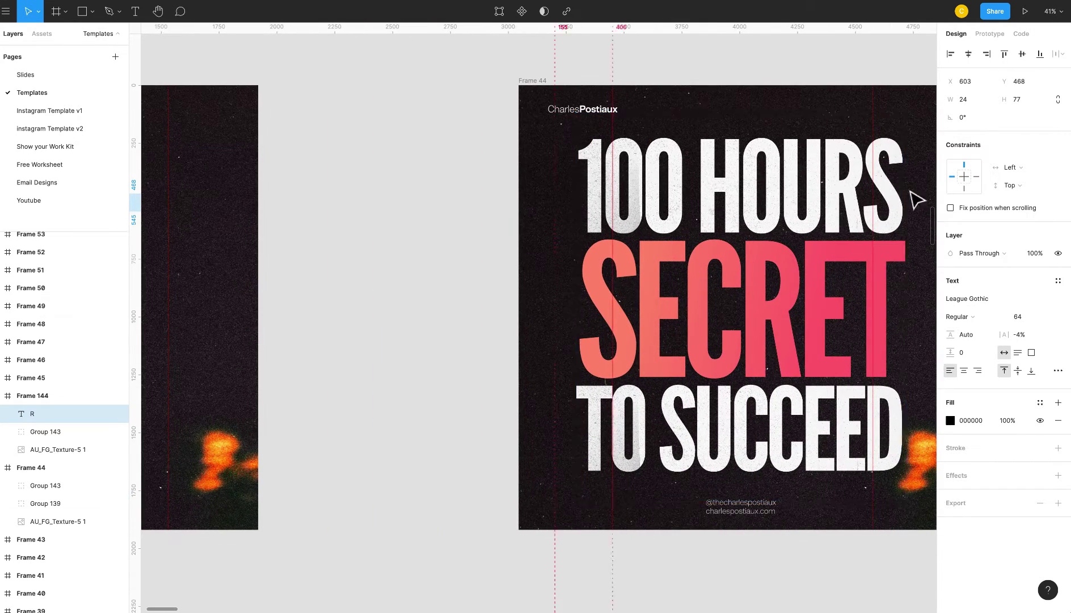
{"action": "scroll", "coordinate": [817, 213], "scroll_direction": "right", "scroll_amount": 2}
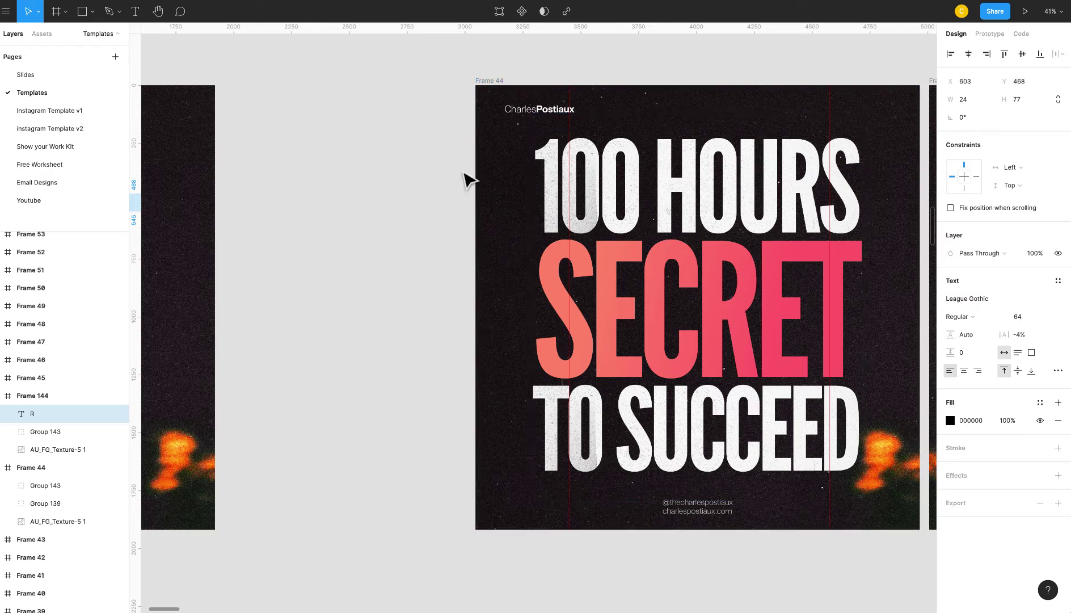
{"action": "scroll", "coordinate": [609, 167], "scroll_direction": "left", "scroll_amount": 10}
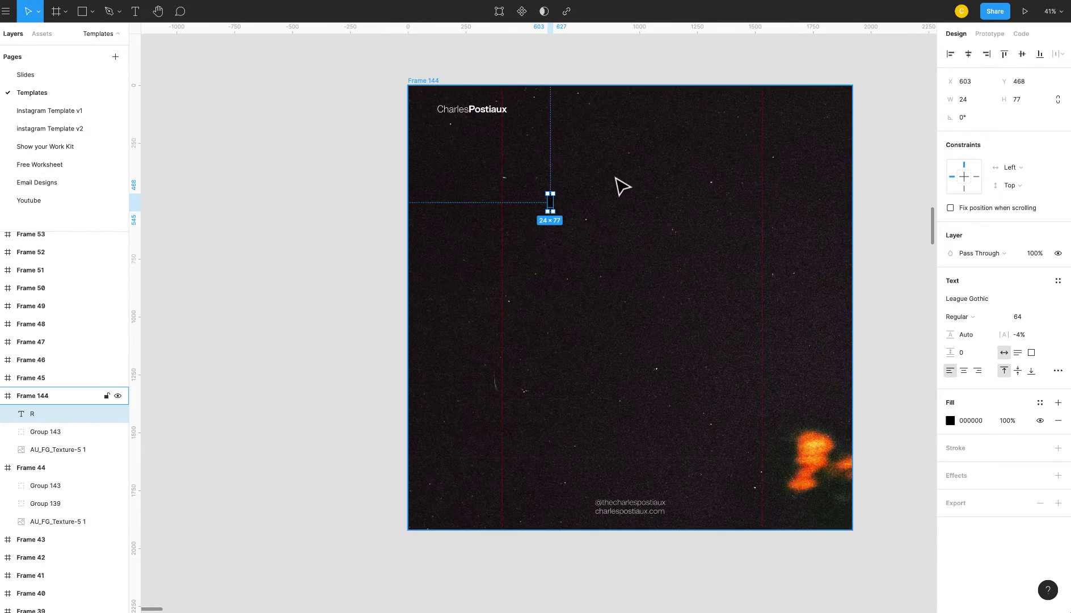
{"action": "scroll", "coordinate": [617, 183], "scroll_direction": "up", "scroll_amount": 2}
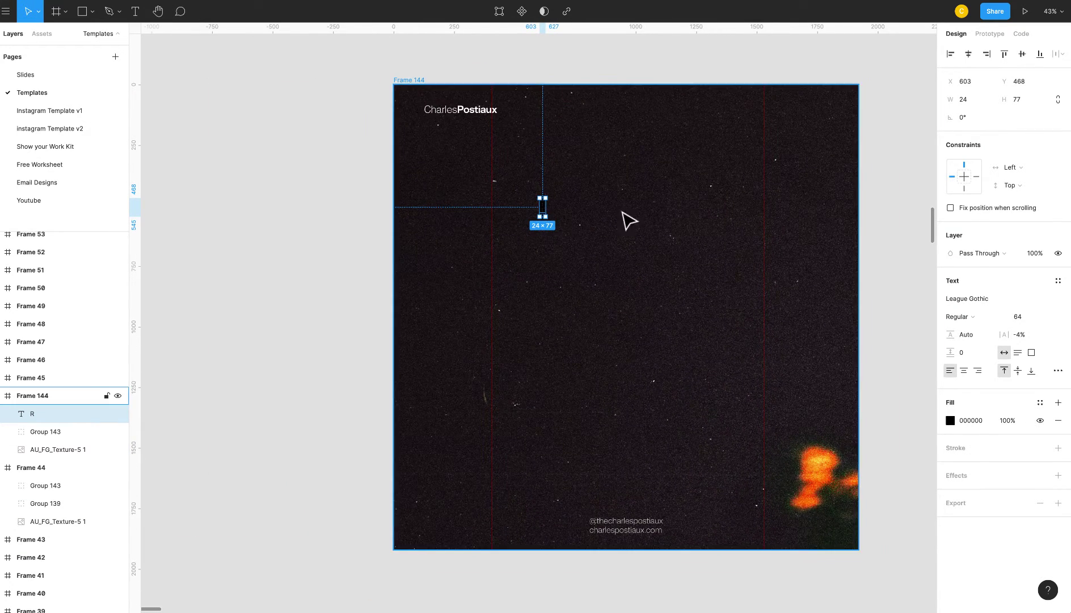
{"action": "scroll", "coordinate": [652, 225], "scroll_direction": "up", "scroll_amount": 1}
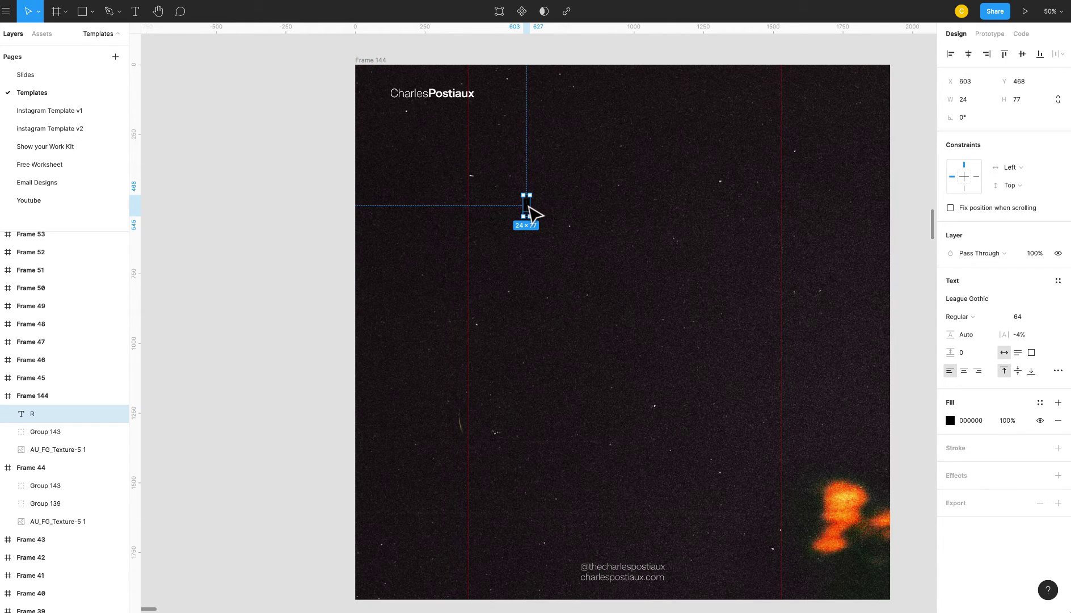
{"action": "double_click", "coordinate": [527, 206]}
{"action": "type", "text": "100"}
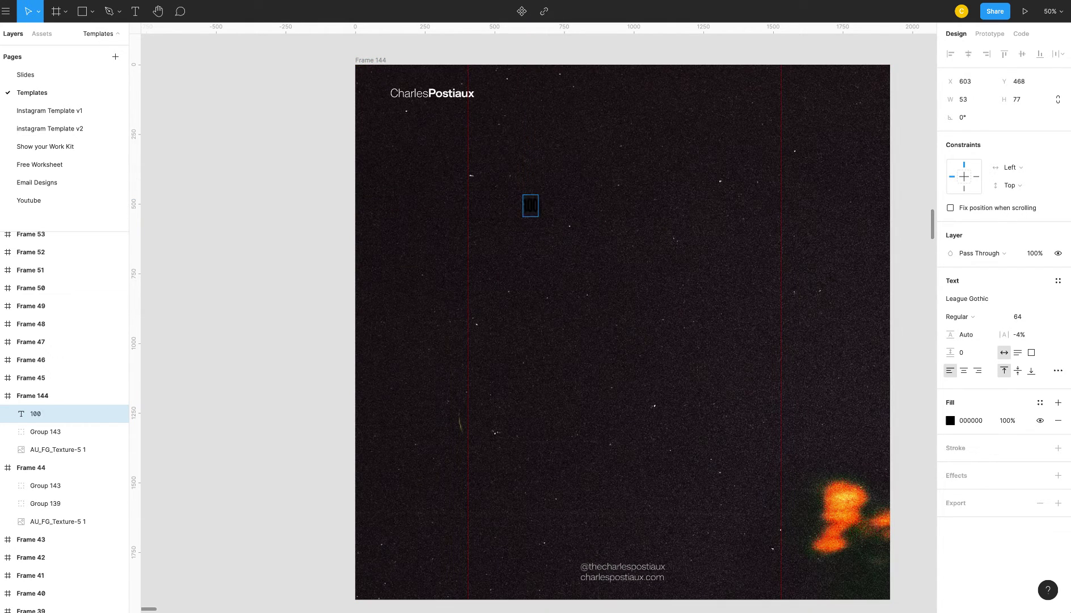
{"action": "type", "text": " HOURS"}
{"action": "key", "text": "Escape"}
- Check the original headline's styling in Frame 44 and set the "100 HOURS" text fill to white, FFFFFF
{"action": "scroll", "coordinate": [579, 247], "scroll_direction": "right", "scroll_amount": 1}
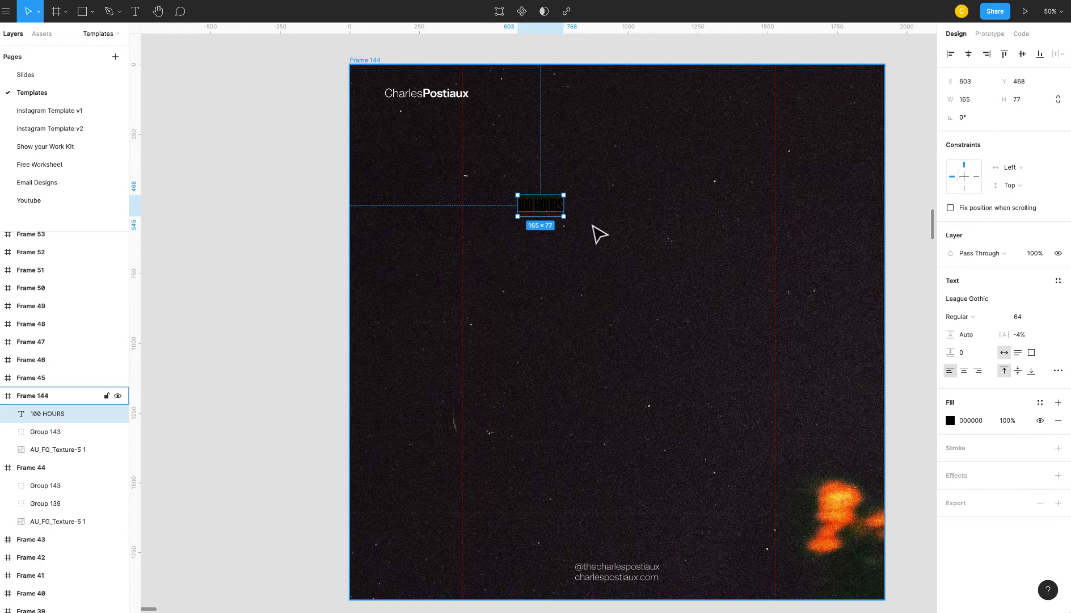
{"action": "scroll", "coordinate": [594, 343], "scroll_direction": "right", "scroll_amount": 10}
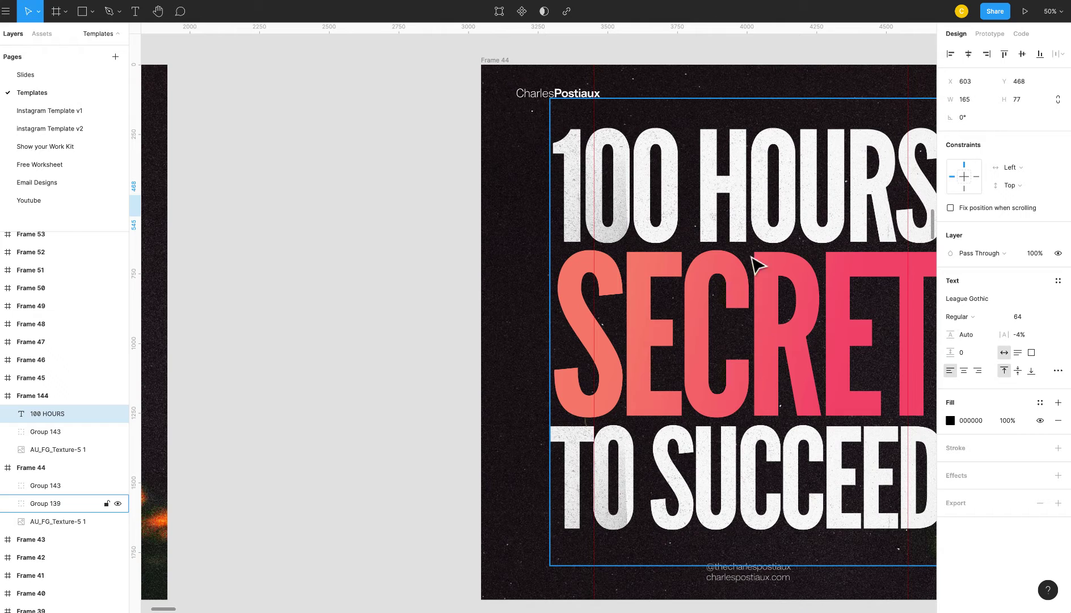
{"action": "left_click", "coordinate": [707, 222]}
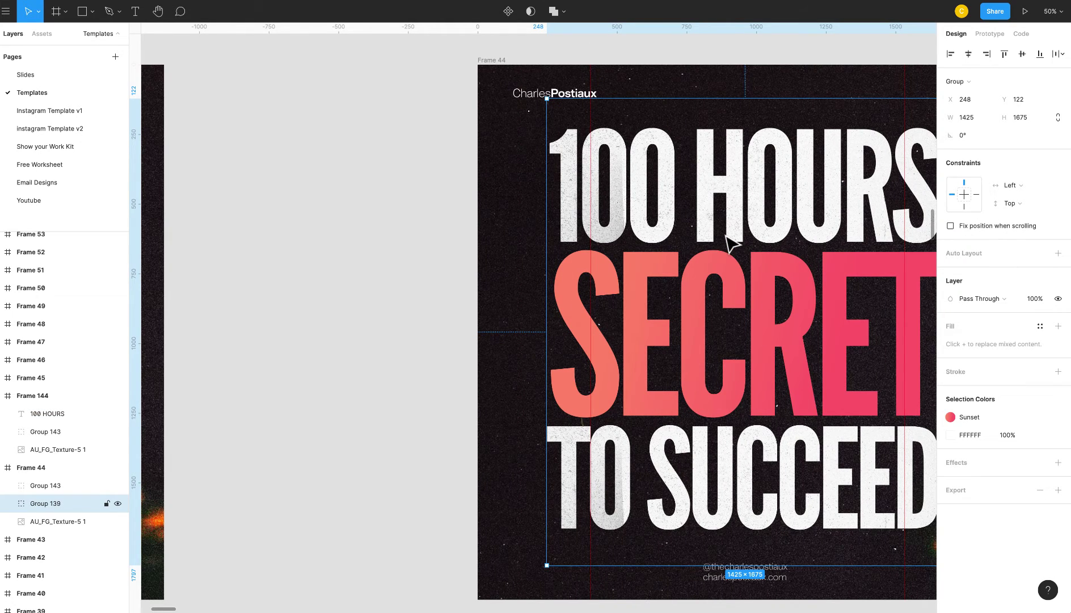
{"action": "scroll", "coordinate": [731, 243], "scroll_direction": "left", "scroll_amount": 15}
{"action": "left_click", "coordinate": [506, 207]}
{"action": "left_click", "coordinate": [950, 420]}
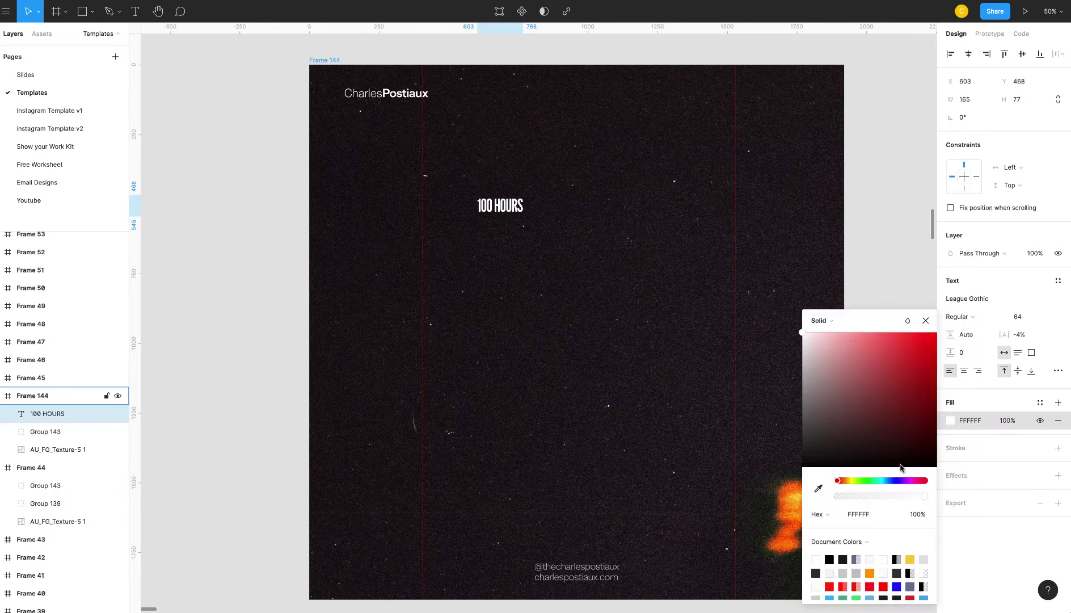
{"action": "left_click", "coordinate": [926, 322]}
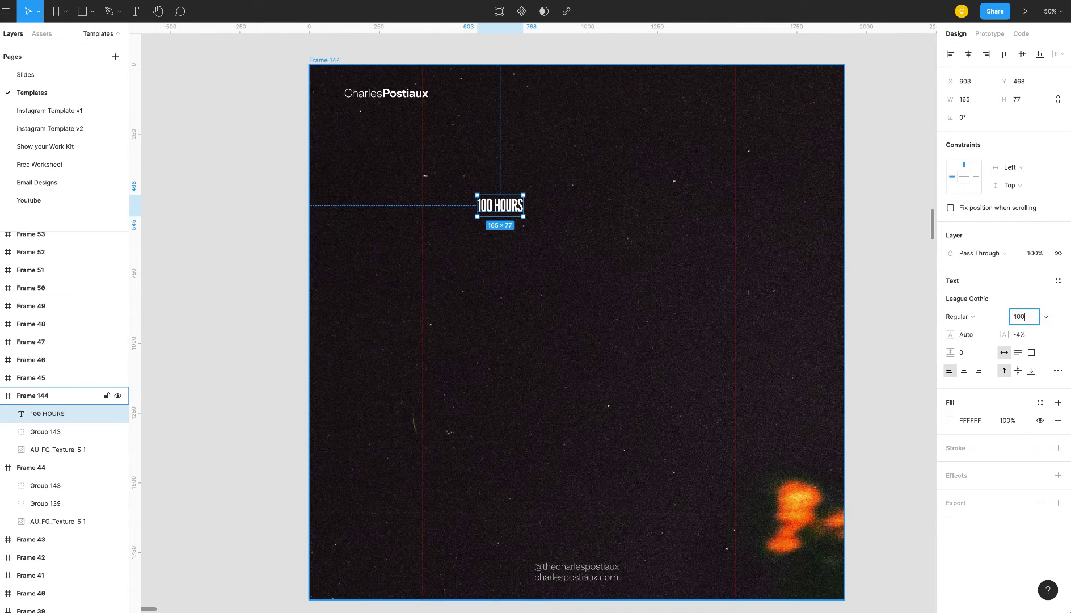
- Set the "100 HOURS" font size to 500 and move the text to X 315, Y 321 within Frame 144
{"action": "key", "text": "Return"}
{"action": "type", "text": "500"}
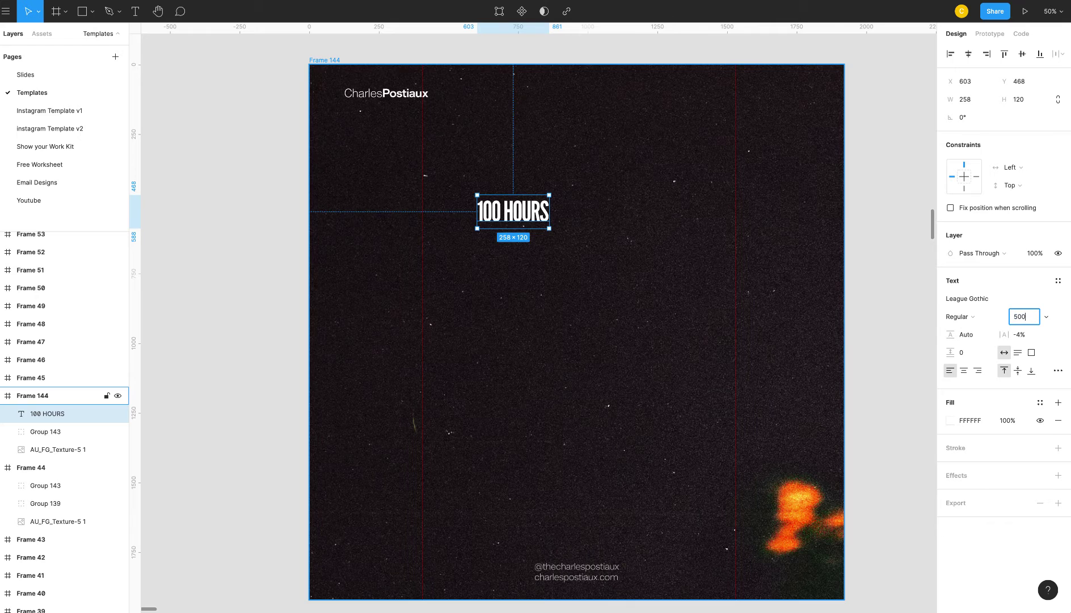
{"action": "key", "text": "Return"}
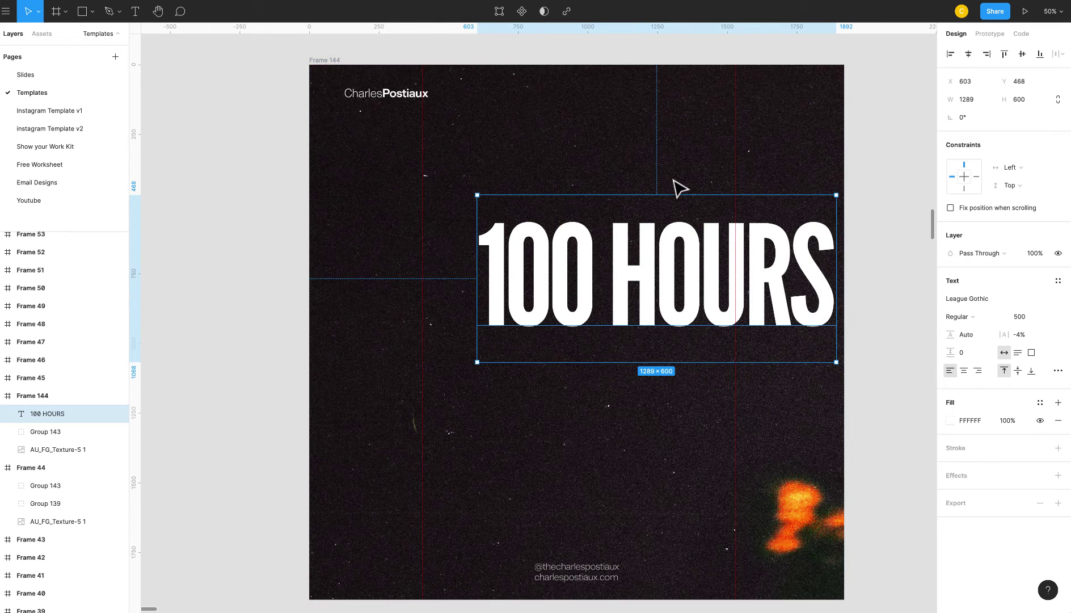
{"action": "left_click_drag", "start_coordinate": [686, 232], "coordinate": [605, 190]}
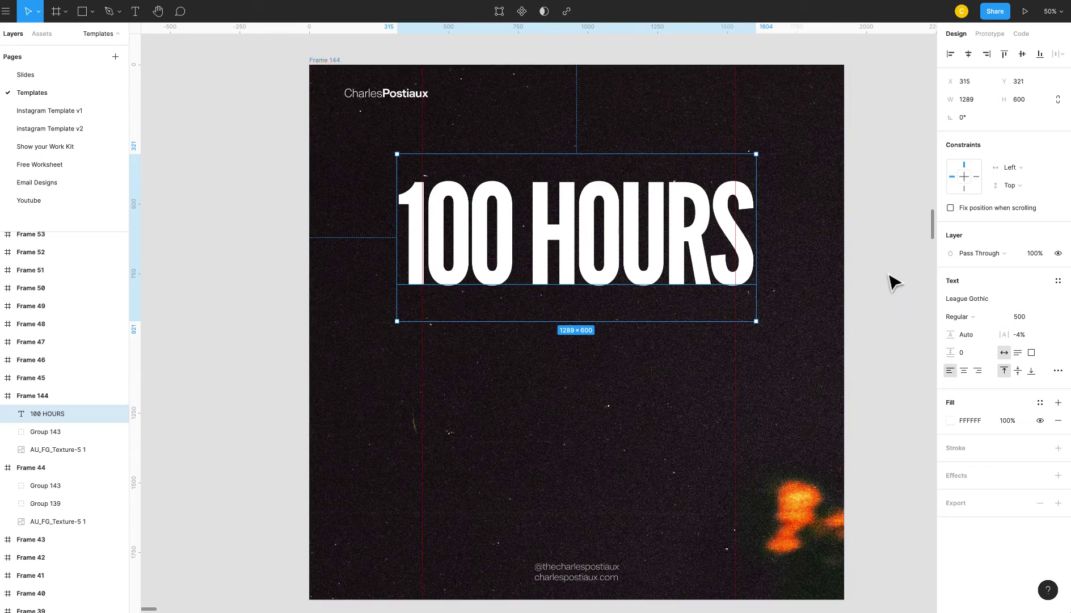
- Nudge the "100 HOURS" text straight up to Y 271 in Frame 144
{"action": "left_click", "coordinate": [851, 278]}
{"action": "scroll", "coordinate": [841, 268], "scroll_direction": "down", "scroll_amount": 5}
{"action": "scroll", "coordinate": [899, 263], "scroll_direction": "up", "scroll_amount": 3}
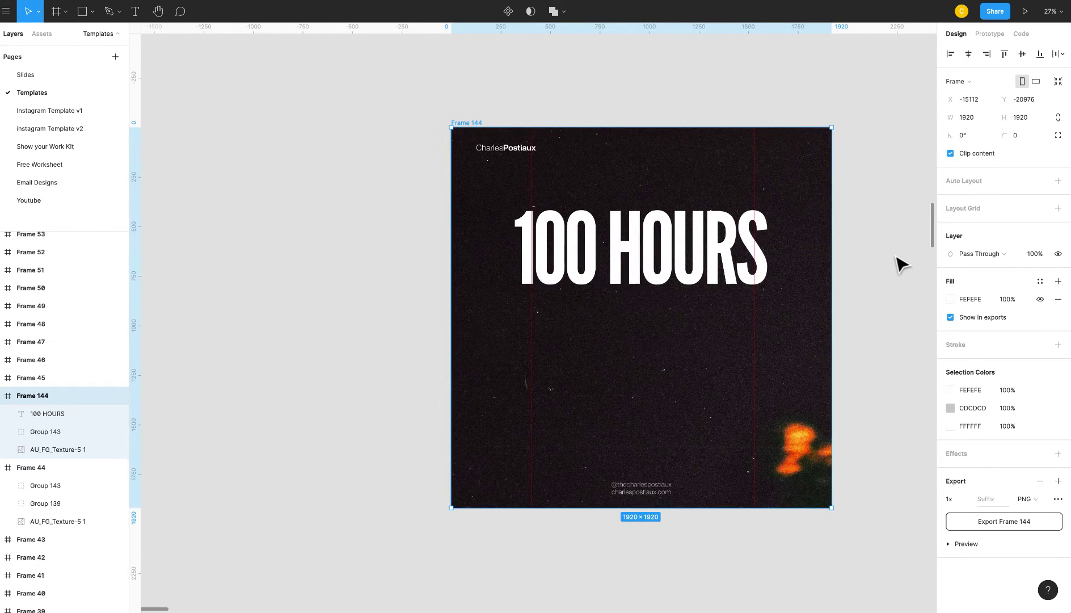
{"action": "scroll", "coordinate": [725, 250], "scroll_direction": "up", "scroll_amount": 3}
{"action": "left_click", "coordinate": [650, 267]}
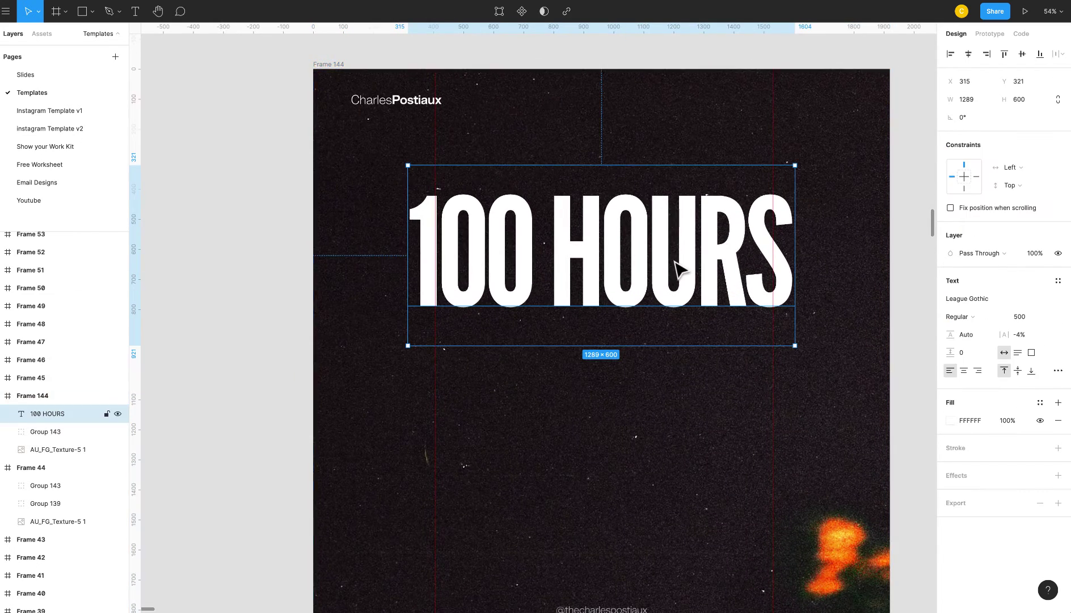
{"action": "key", "text": "shift+Up"}
{"action": "key", "text": "shift+Up"}
{"action": "scroll", "coordinate": [679, 256], "scroll_direction": "down", "scroll_amount": 1}
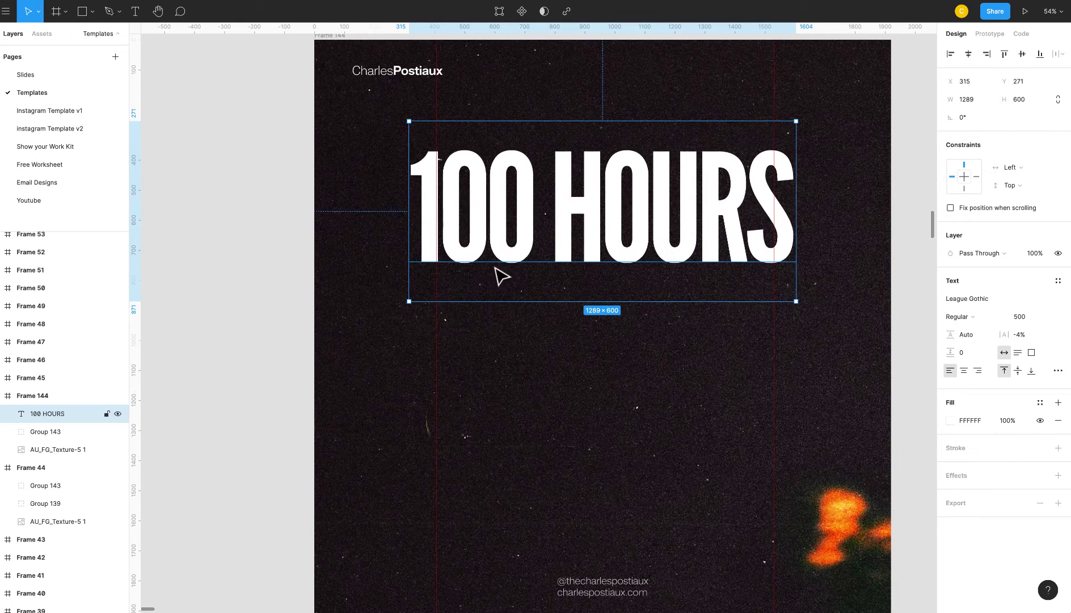
- Add a separate "SECRET" text layer below "100 HOURS", starting at X 395, Y 1050
{"action": "key", "text": "Return"}
{"action": "left_click", "coordinate": [433, 355]}
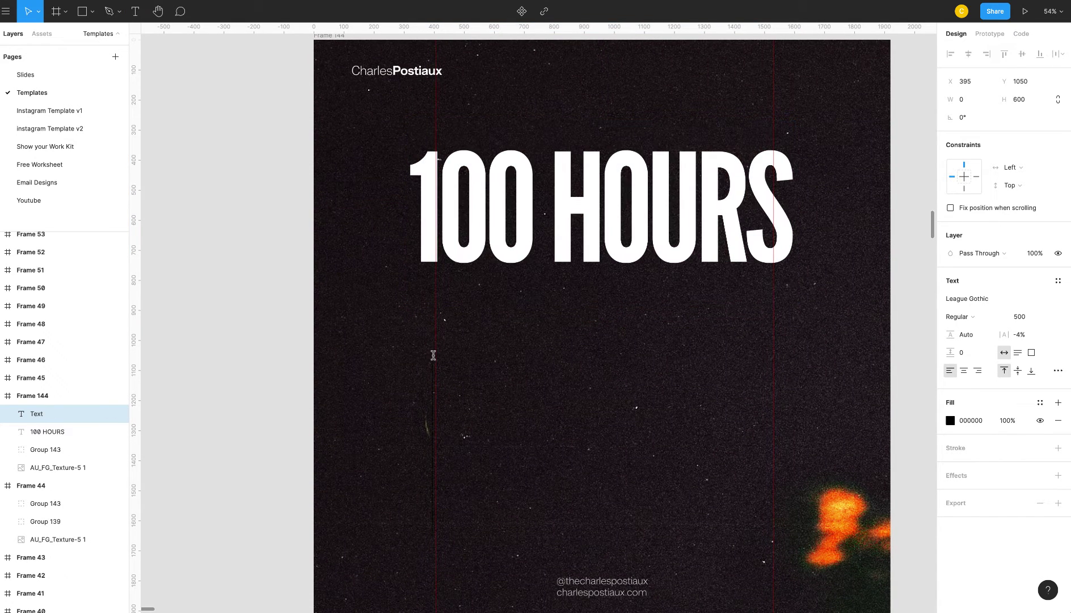
{"action": "type", "text": "SECRET"}
{"action": "key", "text": "Escape"}
{"action": "scroll", "coordinate": [738, 363], "scroll_direction": "down", "scroll_amount": 2}
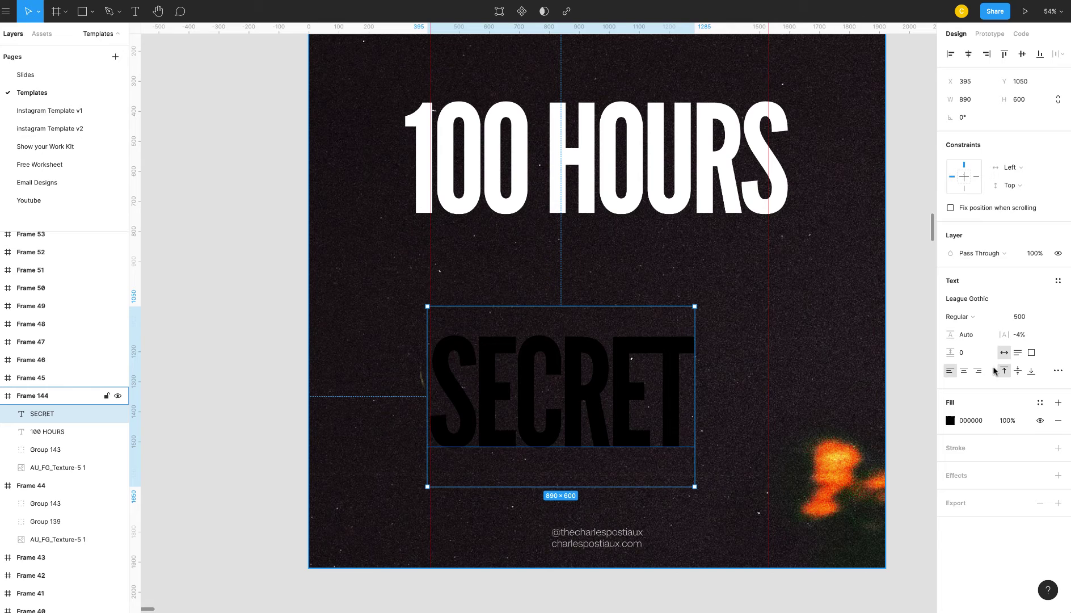
- Apply the Sunset colour style to the "SECRET" text fill
{"action": "left_click", "coordinate": [1039, 403]}
{"action": "left_click", "coordinate": [977, 493]}
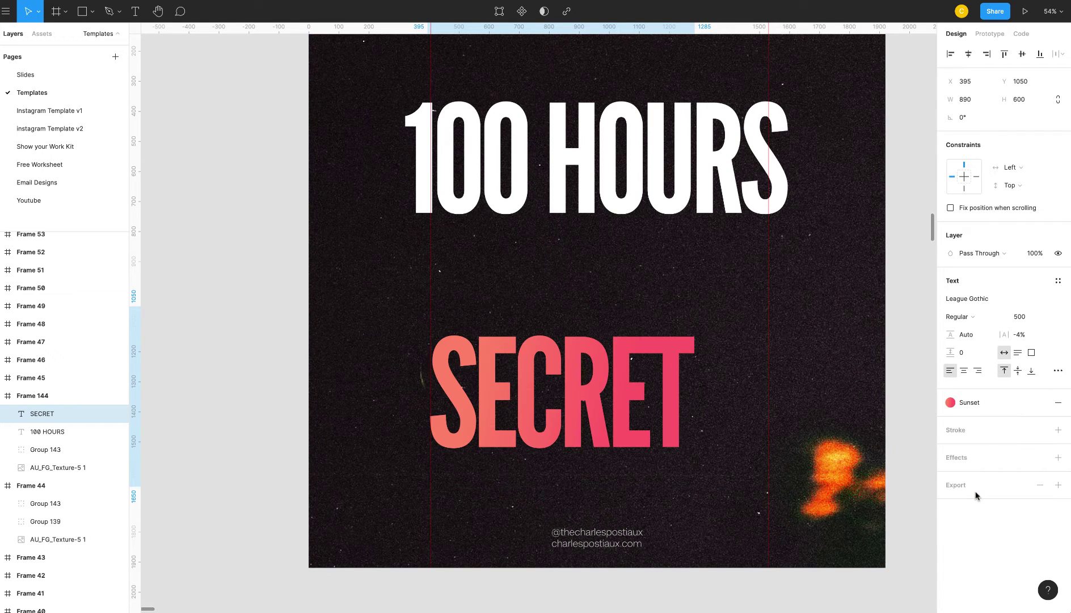
{"action": "scroll", "coordinate": [662, 390], "scroll_direction": "down", "scroll_amount": 4}
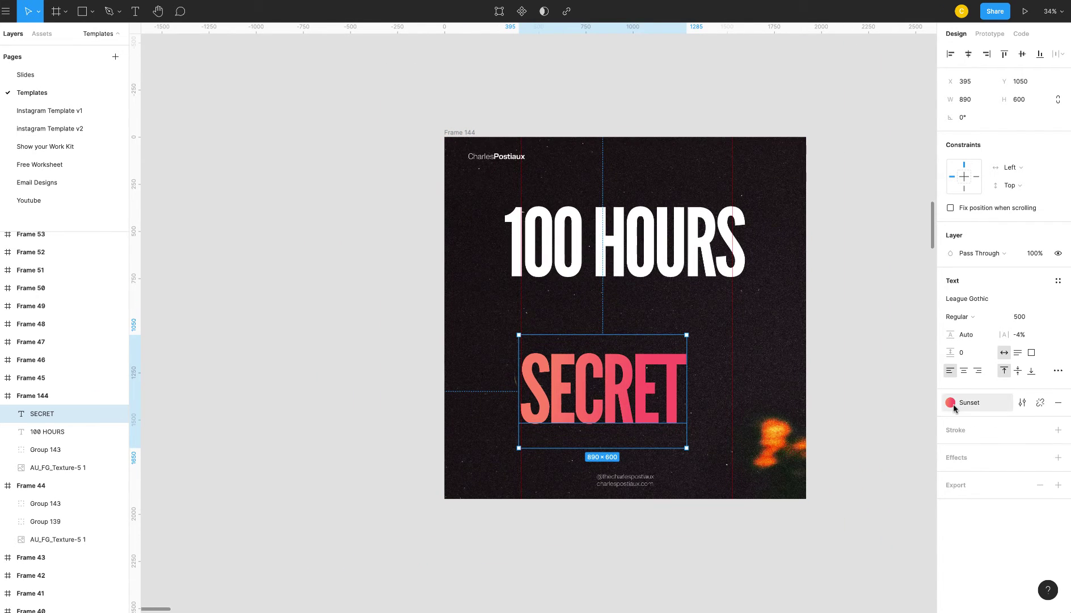
- Detach the Sunset style from the "SECRET" text fill and inspect the hex colours of both linear gradient stops
{"action": "left_click", "coordinate": [1016, 404]}
{"action": "left_click", "coordinate": [1032, 404]}
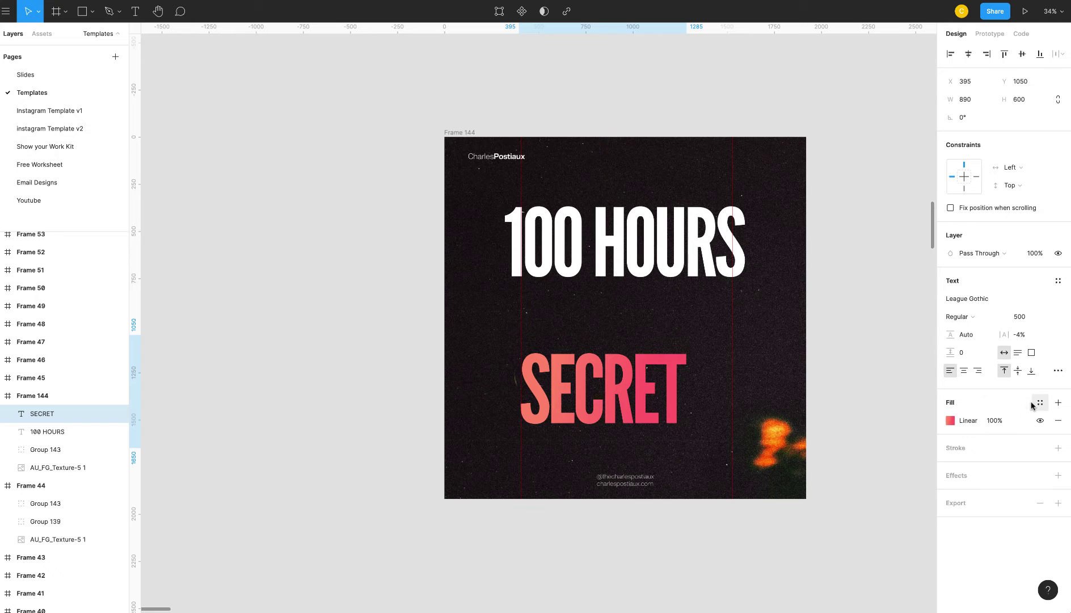
{"action": "left_click", "coordinate": [950, 422]}
{"action": "scroll", "coordinate": [888, 451], "scroll_direction": "up", "scroll_amount": 3}
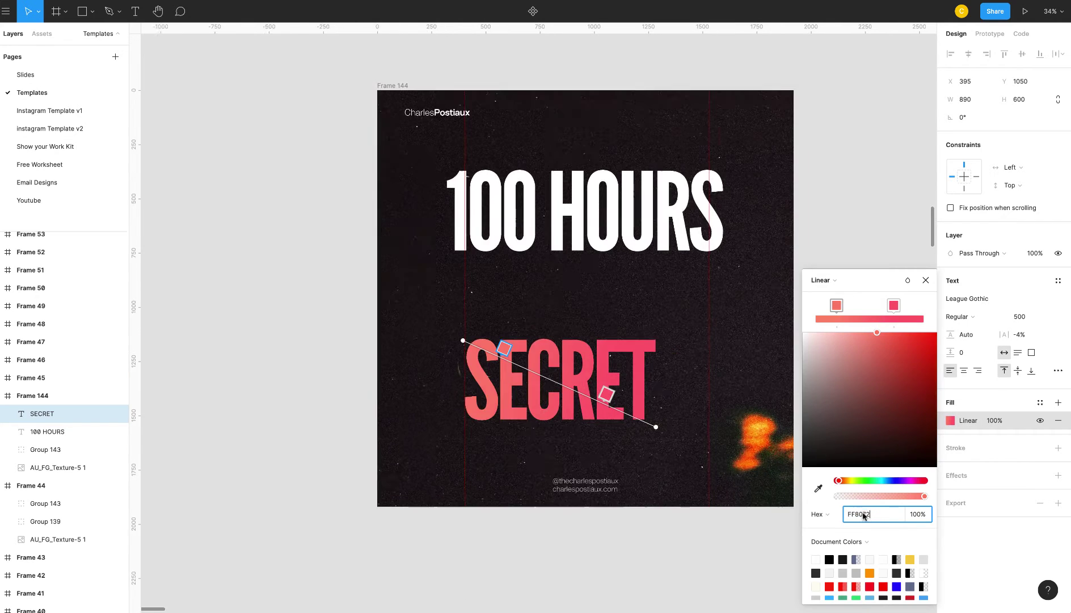
{"action": "type", "text": "FF7B72"}
{"action": "key", "text": "ctrl+z"}
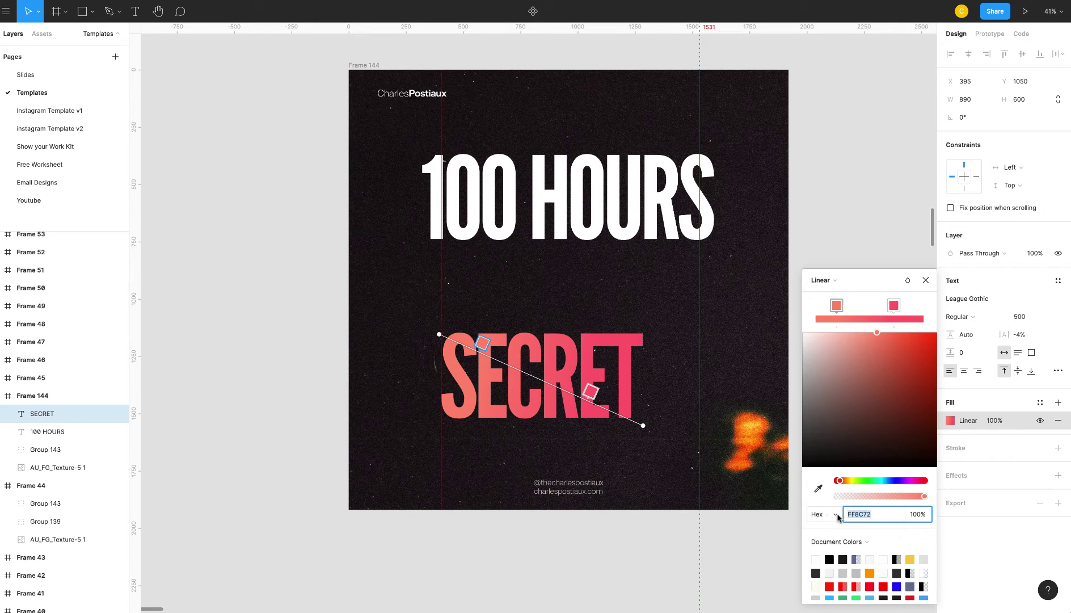
{"action": "left_click", "coordinate": [894, 306]}
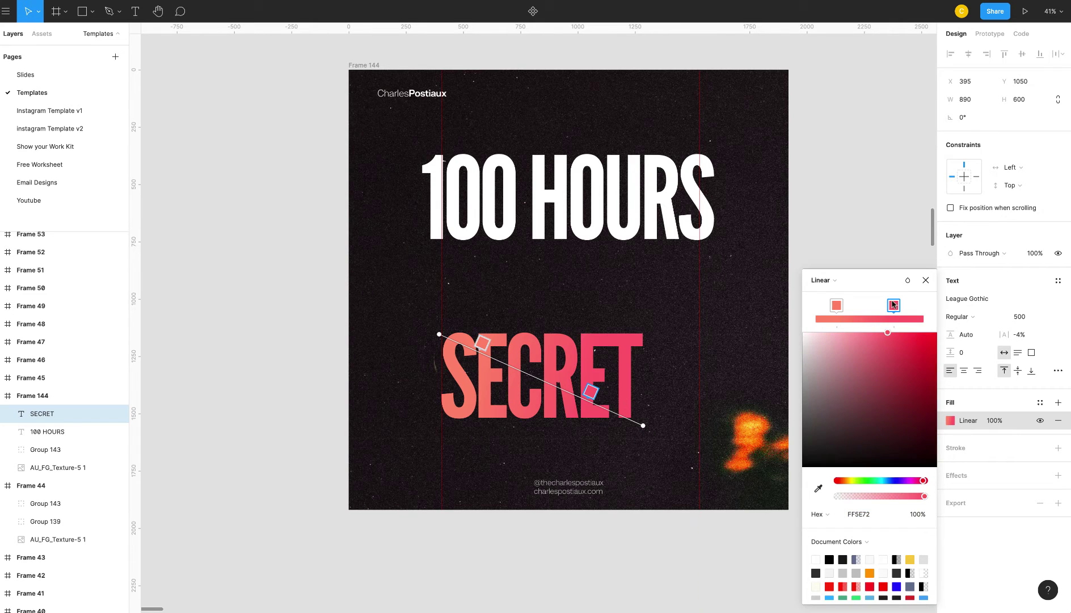
{"action": "left_click", "coordinate": [925, 280]}
{"action": "key", "text": "Escape"}
- Look through the other carousel frames on the Templates page for gradient headline examples, and return to Frame 144
{"action": "scroll", "coordinate": [569, 388], "scroll_direction": "up", "scroll_amount": 2}
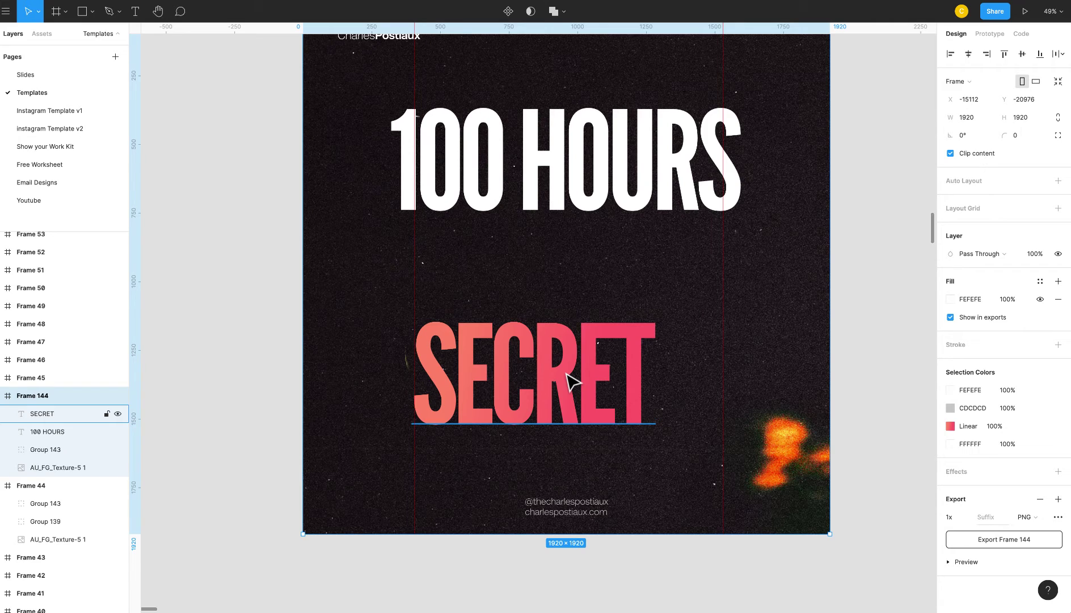
{"action": "scroll", "coordinate": [571, 379], "scroll_direction": "down", "scroll_amount": 3}
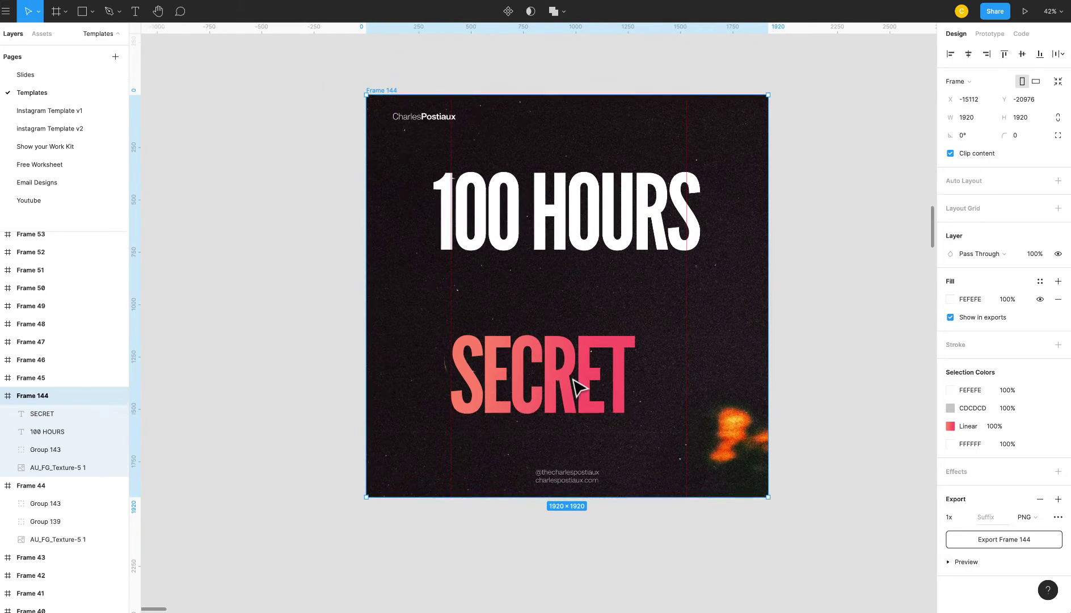
{"action": "scroll", "coordinate": [624, 417], "scroll_direction": "down", "scroll_amount": 5}
{"action": "scroll", "coordinate": [624, 417], "scroll_direction": "right", "scroll_amount": 20}
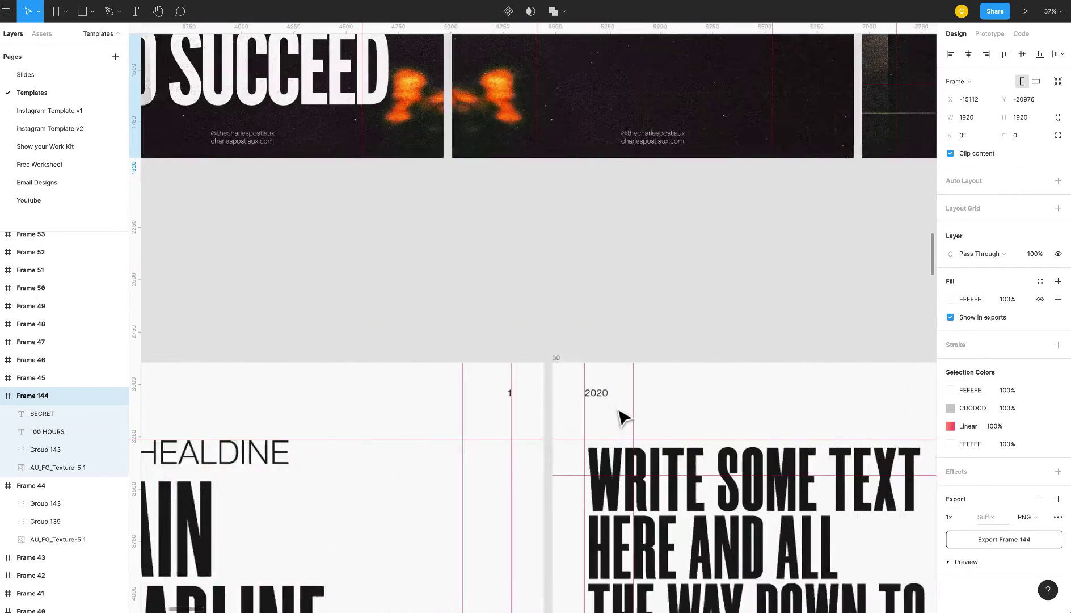
{"action": "scroll", "coordinate": [625, 418], "scroll_direction": "right", "scroll_amount": 20}
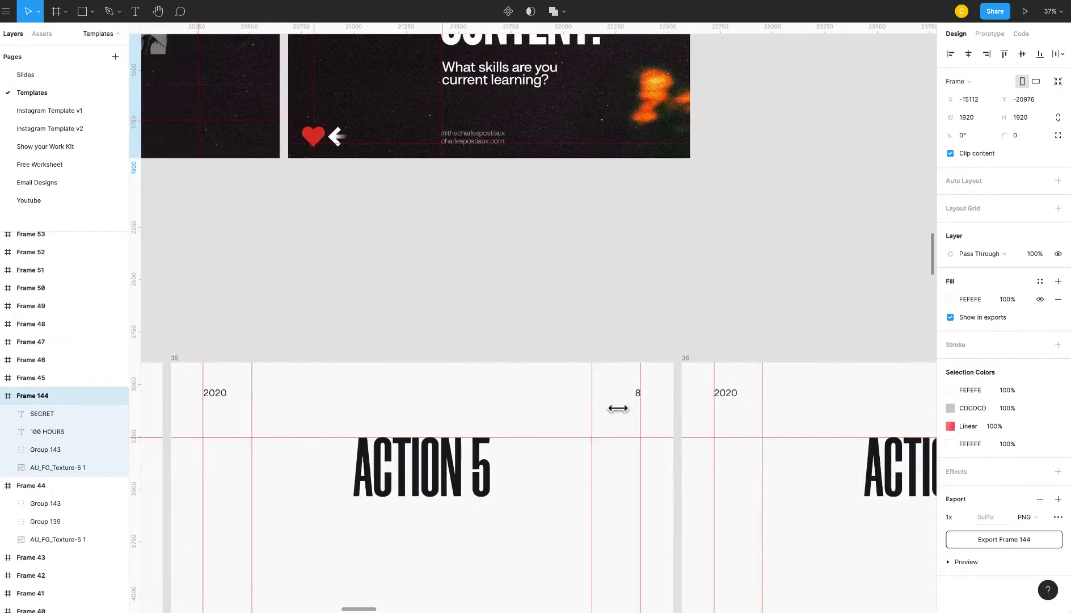
{"action": "scroll", "coordinate": [626, 418], "scroll_direction": "right", "scroll_amount": 20}
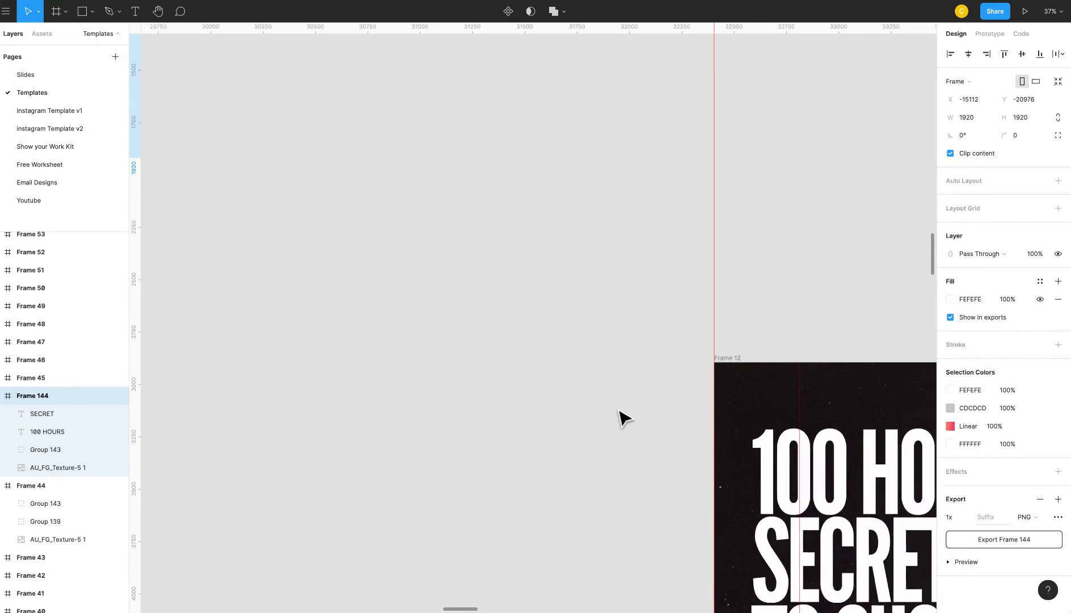
{"action": "scroll", "coordinate": [626, 418], "scroll_direction": "down", "scroll_amount": 3}
{"action": "scroll", "coordinate": [619, 411], "scroll_direction": "down", "scroll_amount": 3}
{"action": "scroll", "coordinate": [620, 411], "scroll_direction": "down", "scroll_amount": 5}
{"action": "scroll", "coordinate": [620, 411], "scroll_direction": "right", "scroll_amount": 20}
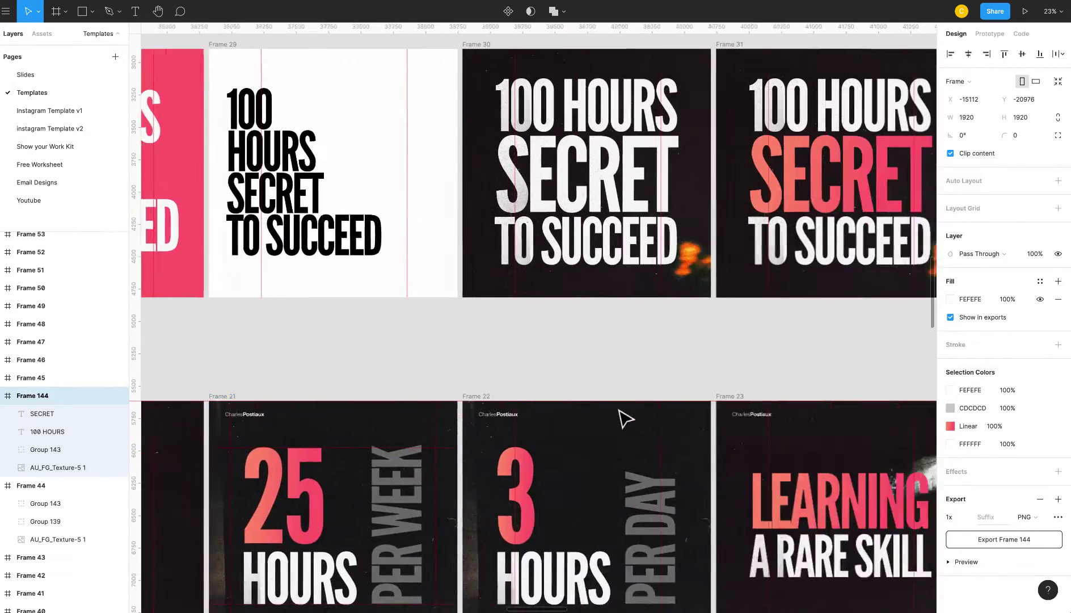
{"action": "scroll", "coordinate": [621, 419], "scroll_direction": "right", "scroll_amount": 15}
{"action": "scroll", "coordinate": [622, 418], "scroll_direction": "down", "scroll_amount": 4}
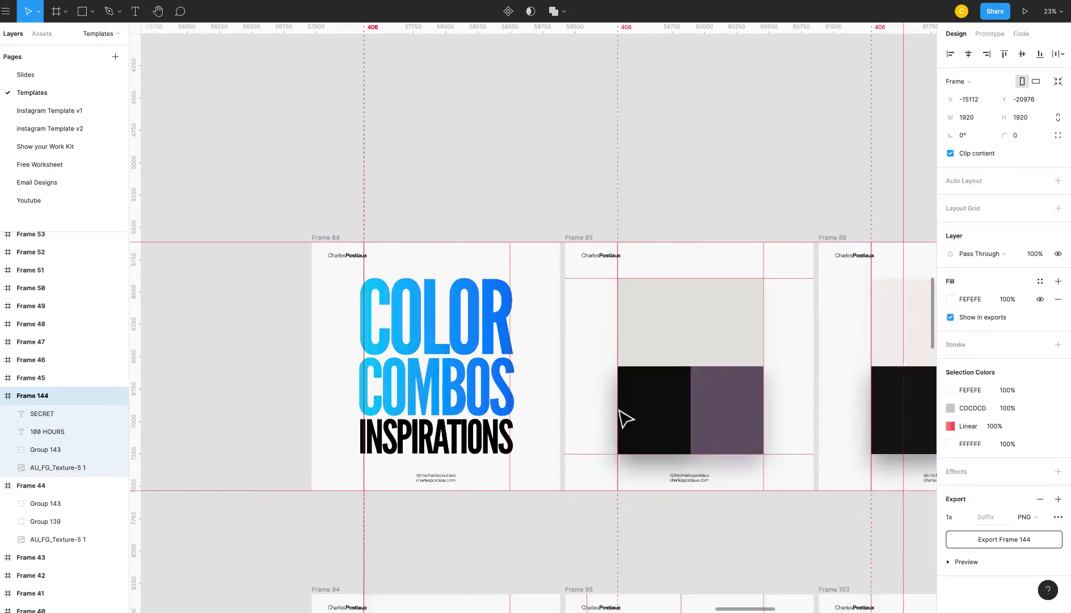
{"action": "scroll", "coordinate": [466, 342], "scroll_direction": "down", "scroll_amount": 5}
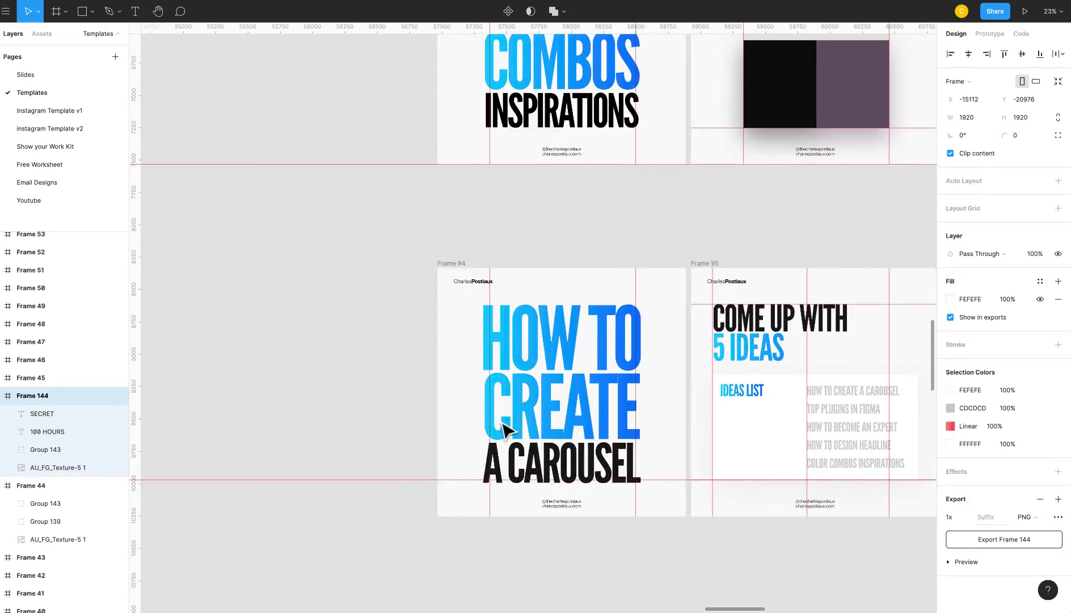
{"action": "scroll", "coordinate": [507, 430], "scroll_direction": "down", "scroll_amount": 5}
{"action": "scroll", "coordinate": [616, 386], "scroll_direction": "down", "scroll_amount": 5}
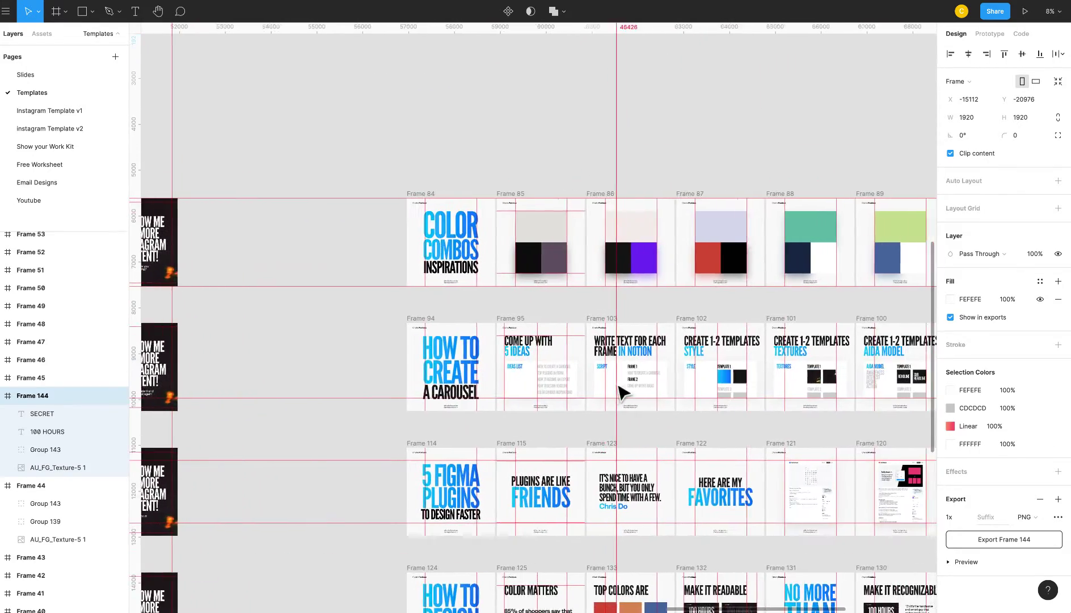
{"action": "scroll", "coordinate": [616, 384], "scroll_direction": "left", "scroll_amount": 8}
{"action": "scroll", "coordinate": [617, 383], "scroll_direction": "left", "scroll_amount": 20}
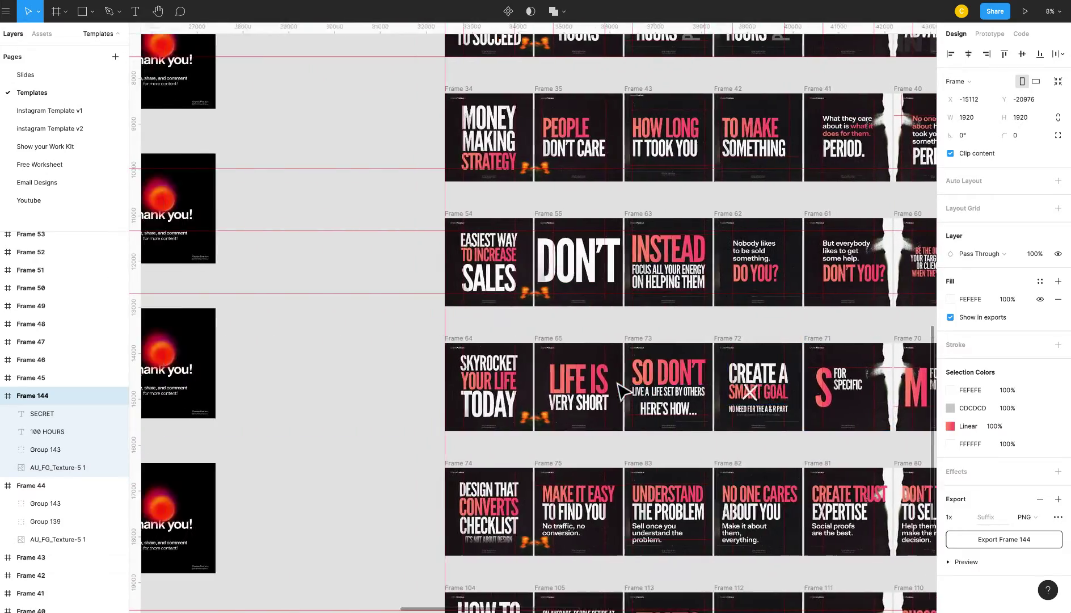
{"action": "scroll", "coordinate": [617, 385], "scroll_direction": "up", "scroll_amount": 8}
{"action": "scroll", "coordinate": [623, 392], "scroll_direction": "up", "scroll_amount": 5}
{"action": "scroll", "coordinate": [623, 392], "scroll_direction": "left", "scroll_amount": 3}
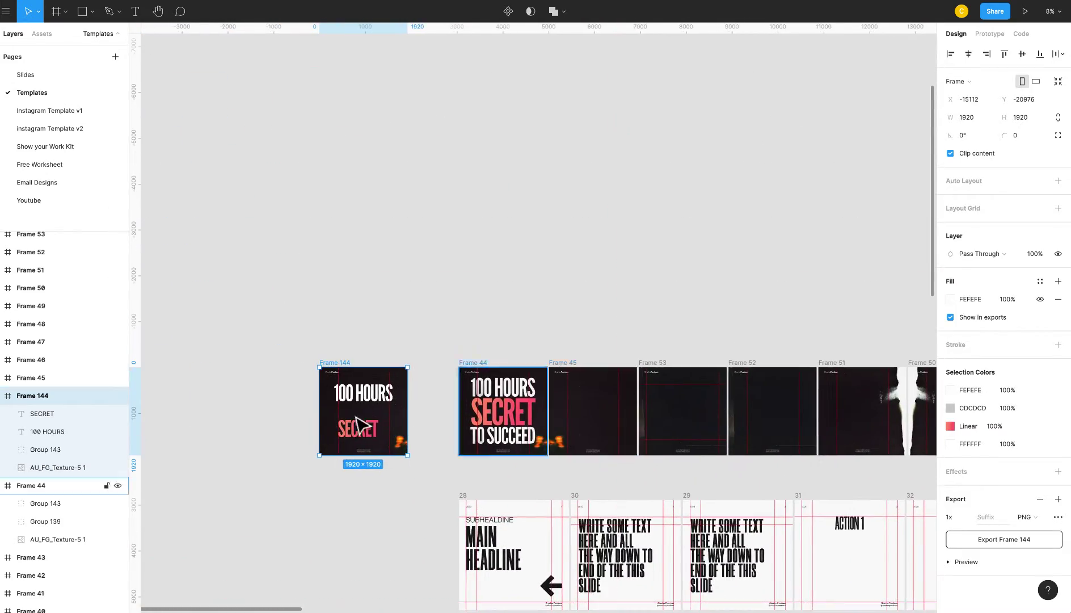
{"action": "scroll", "coordinate": [357, 432], "scroll_direction": "up", "scroll_amount": 5}
{"action": "scroll", "coordinate": [353, 431], "scroll_direction": "up", "scroll_amount": 5}
- Move the "SECRET" text up directly beneath "100 HOURS", to X 515, Y 673 in Frame 144
{"action": "left_click", "coordinate": [459, 491]}
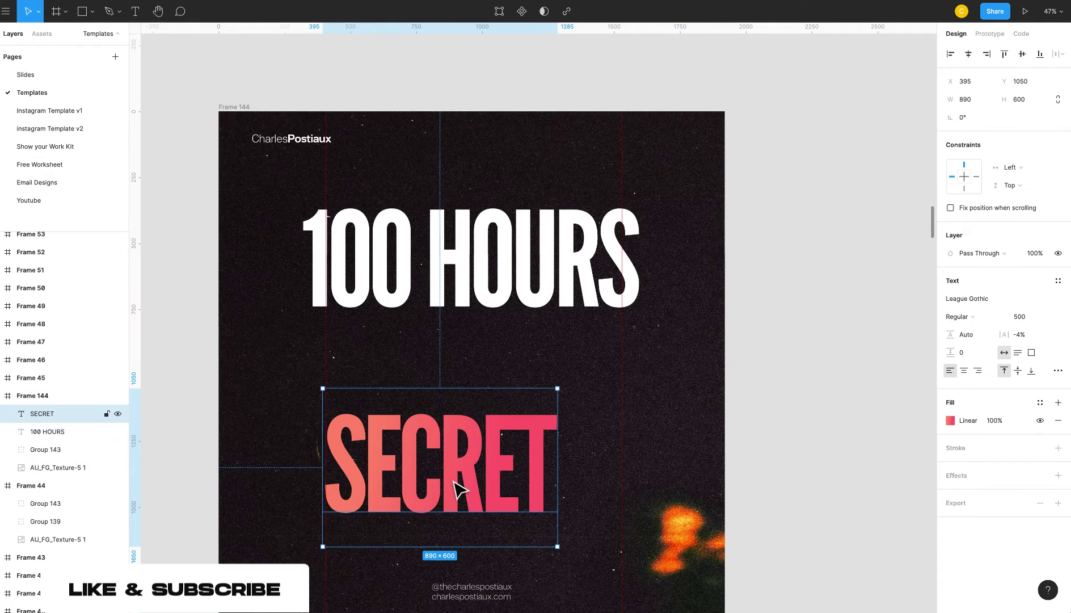
{"action": "left_click_drag", "start_coordinate": [459, 491], "coordinate": [490, 391]}
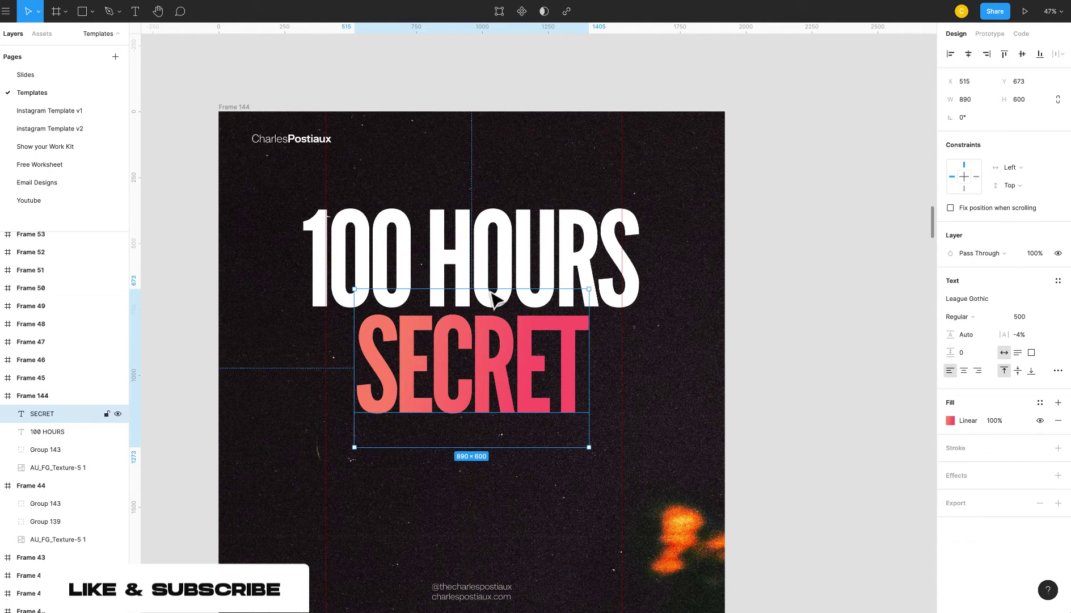
{"action": "left_click", "coordinate": [516, 276]}
{"action": "left_click", "coordinate": [520, 367]}
- Enlarge the "SECRET" text to font size 800 and move it to X 247, Y 601
{"action": "scroll", "coordinate": [520, 366], "scroll_direction": "down", "scroll_amount": 2}
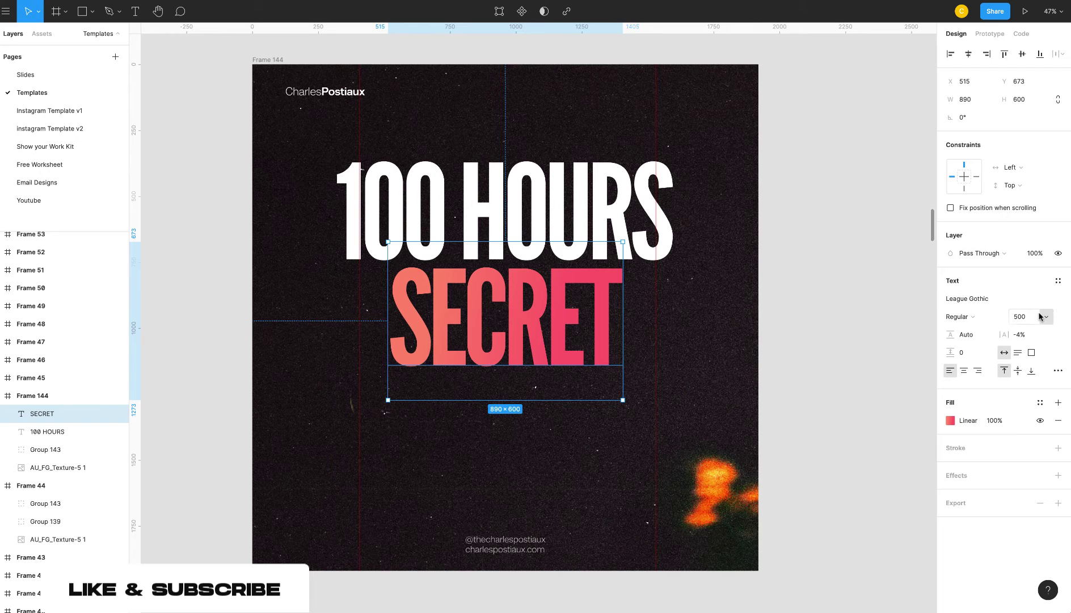
{"action": "left_click", "coordinate": [1030, 317]}
{"action": "key", "text": "Return"}
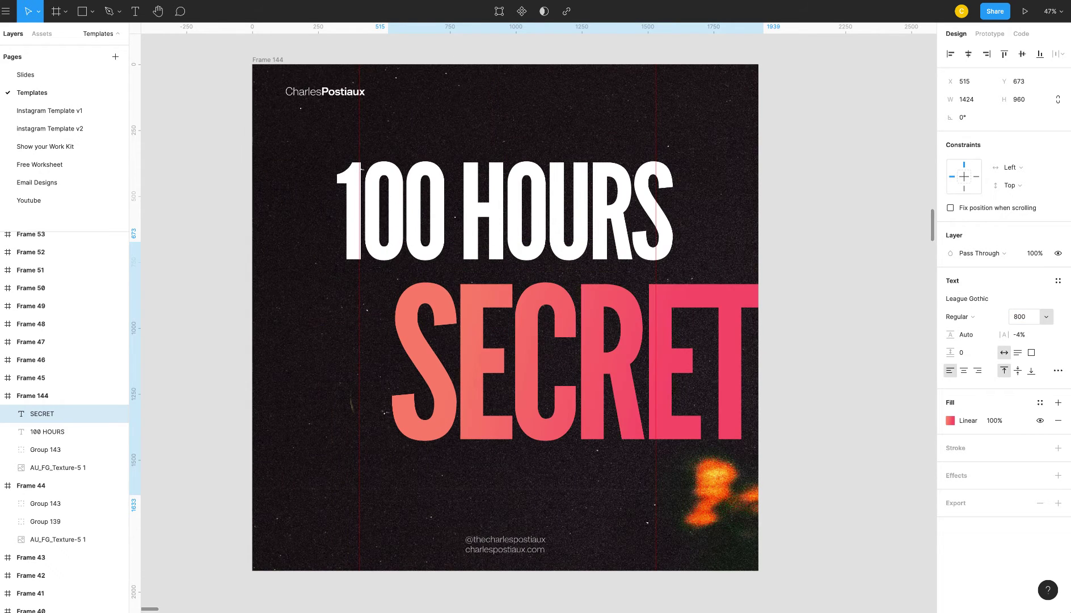
{"action": "left_click_drag", "start_coordinate": [614, 328], "coordinate": [532, 321]}
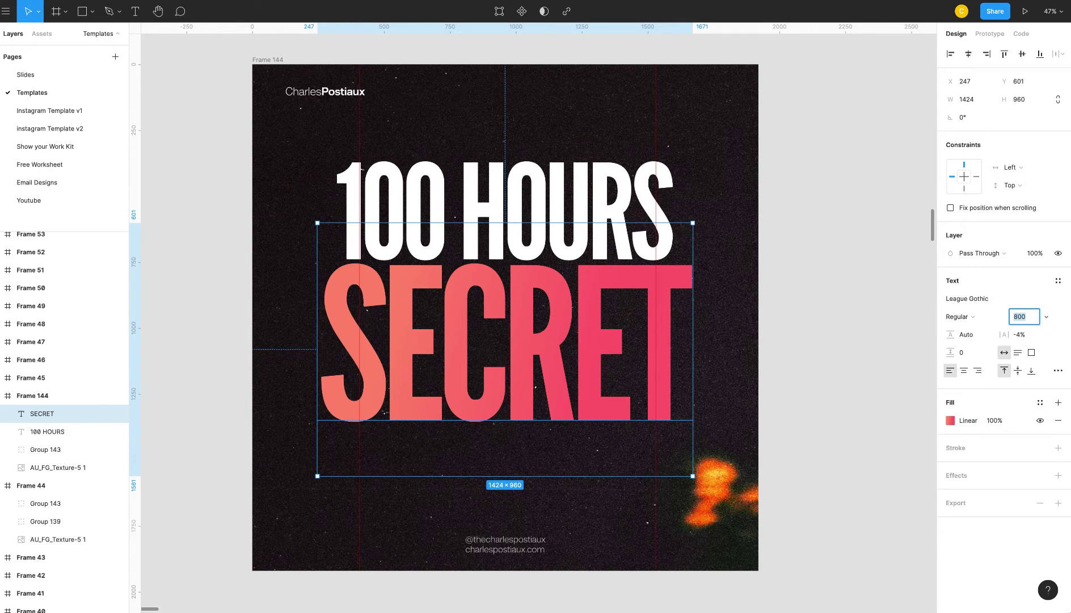
- Set the "SECRET" font size to 750 and centre the text horizontally in Frame 144
{"action": "type", "text": "750"}
{"action": "key", "text": "Return"}
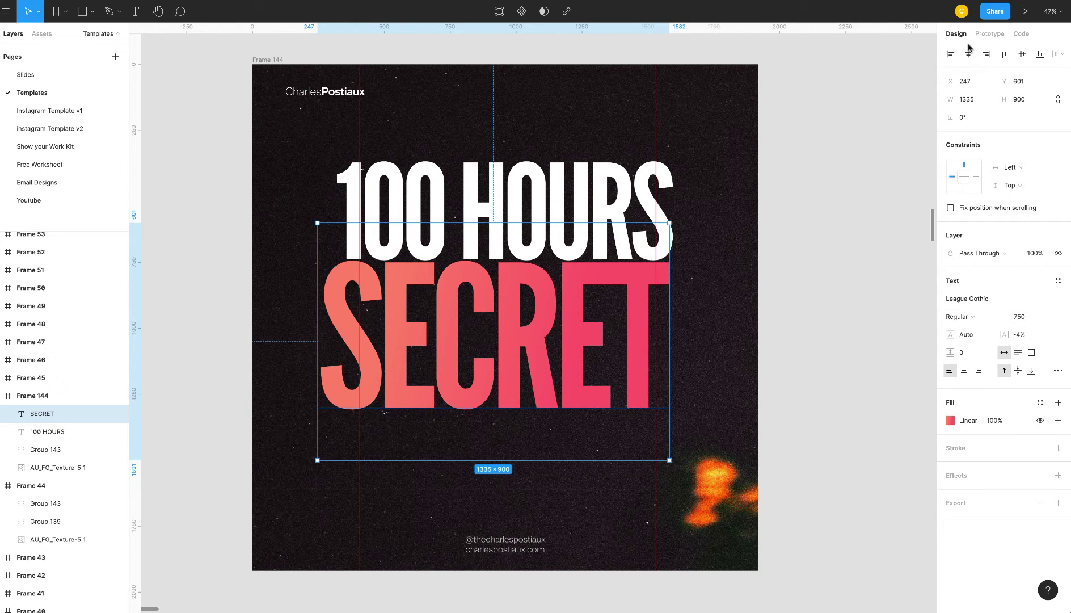
{"action": "left_click", "coordinate": [970, 49]}
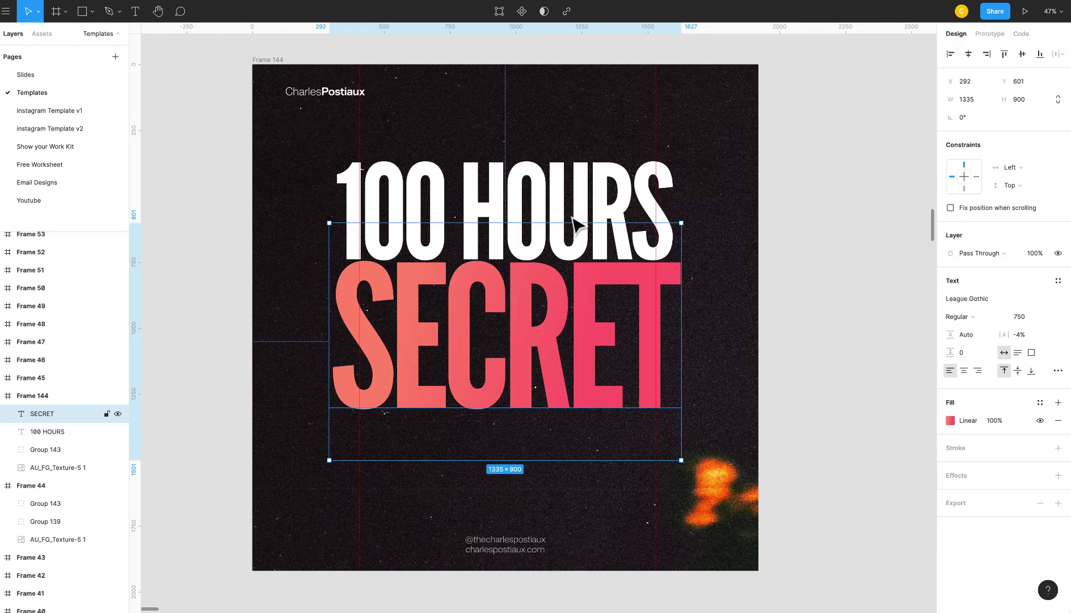
- Check the spacing to "100 HOURS" and nudge the "SECRET" text down to Y 621
{"action": "key", "text": "alt"}
{"action": "key", "text": "shift+Down"}
{"action": "key", "text": "shift+Down"}
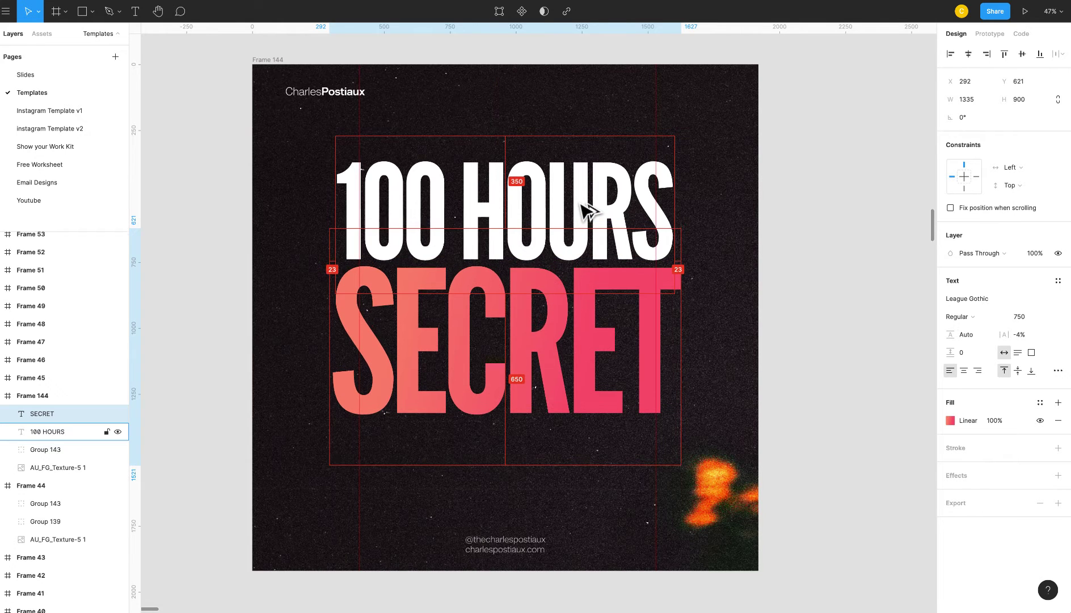
{"action": "key", "text": "Escape"}
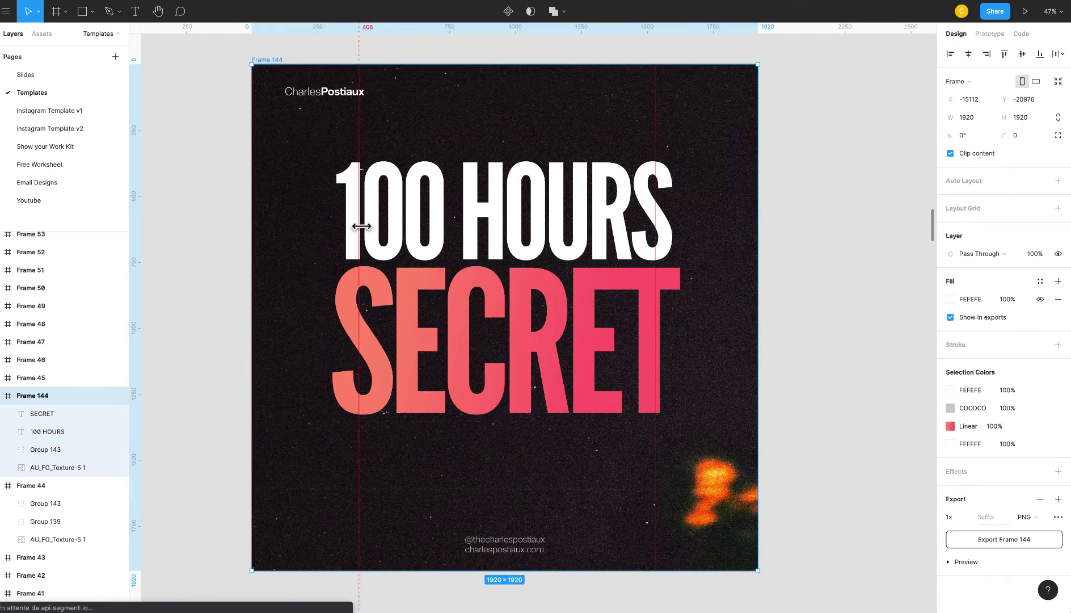
- Nudge the "SECRET" text slightly up to Y 616 to tighten its gap to "100 HOURS"
{"action": "scroll", "coordinate": [359, 227], "scroll_direction": "down", "scroll_amount": 3}
{"action": "left_click", "coordinate": [489, 295]}
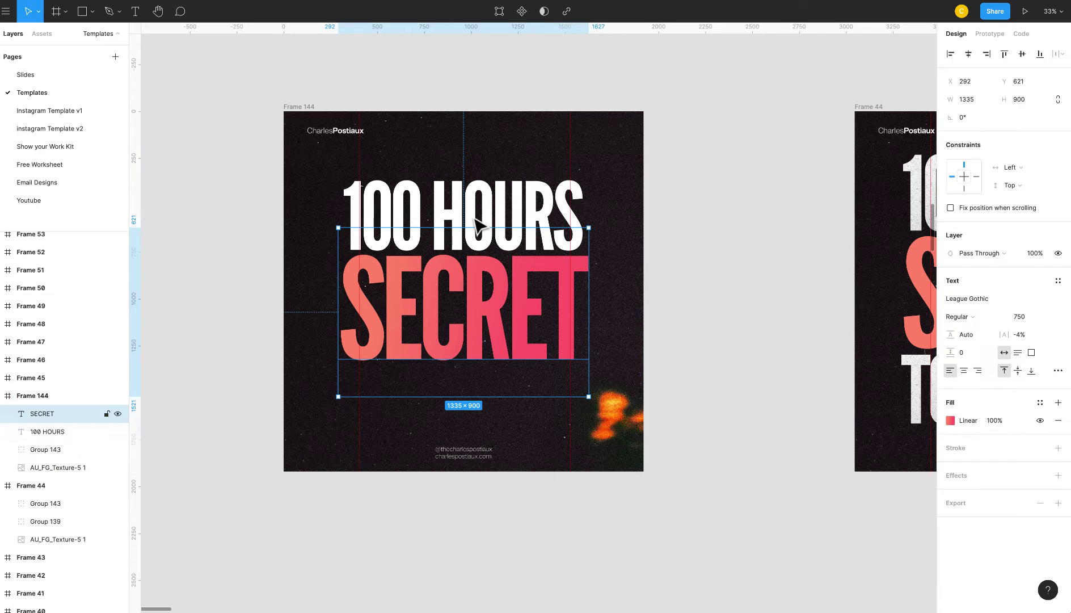
{"action": "key", "text": "alt"}
{"action": "key", "text": "Up"}
{"action": "key", "text": "Up"}
{"action": "key", "text": "Up"}
{"action": "key", "text": "Up"}
{"action": "key", "text": "Up"}
{"action": "key", "text": "Up"}
{"action": "key", "text": "Up"}
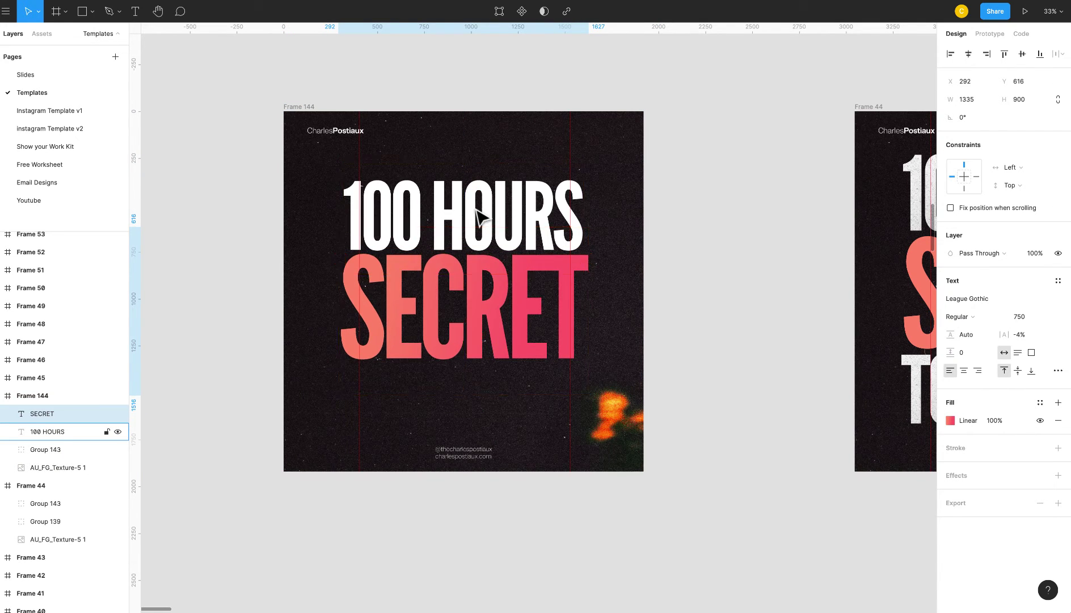
{"action": "key", "text": "Escape"}
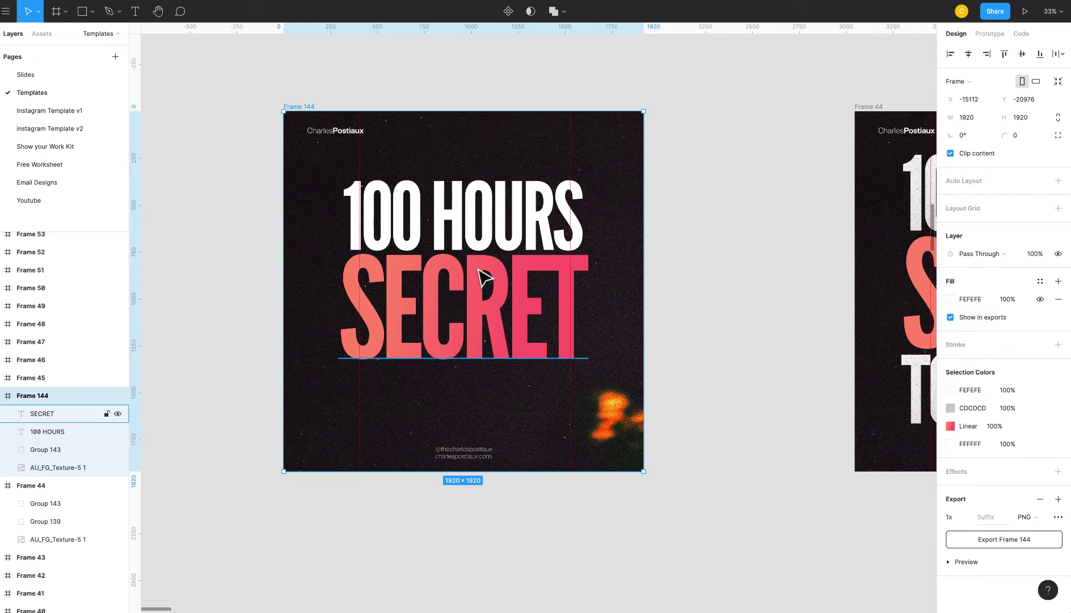
- Duplicate the "100 HOURS" text and place the copy below "SECRET" at X 315, Y 1250
{"action": "scroll", "coordinate": [465, 244], "scroll_direction": "up", "scroll_amount": 2}
{"action": "left_click", "coordinate": [453, 224]}
{"action": "scroll", "coordinate": [454, 221], "scroll_direction": "up", "scroll_amount": 2}
{"action": "scroll", "coordinate": [477, 215], "scroll_direction": "up", "scroll_amount": 1}
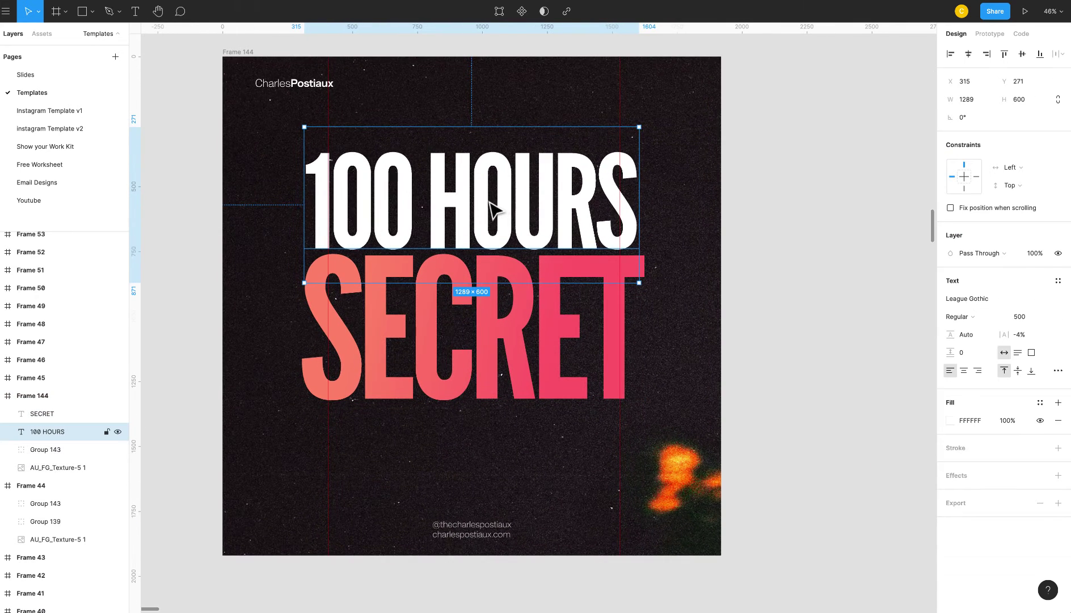
{"action": "key", "text": "ctrl+v"}
{"action": "left_click_drag", "start_coordinate": [505, 214], "coordinate": [485, 454]}
- Replace the wording of the lower "100 HOURS" copy with "TO SUCCEED"
{"action": "double_click", "coordinate": [481, 454]}
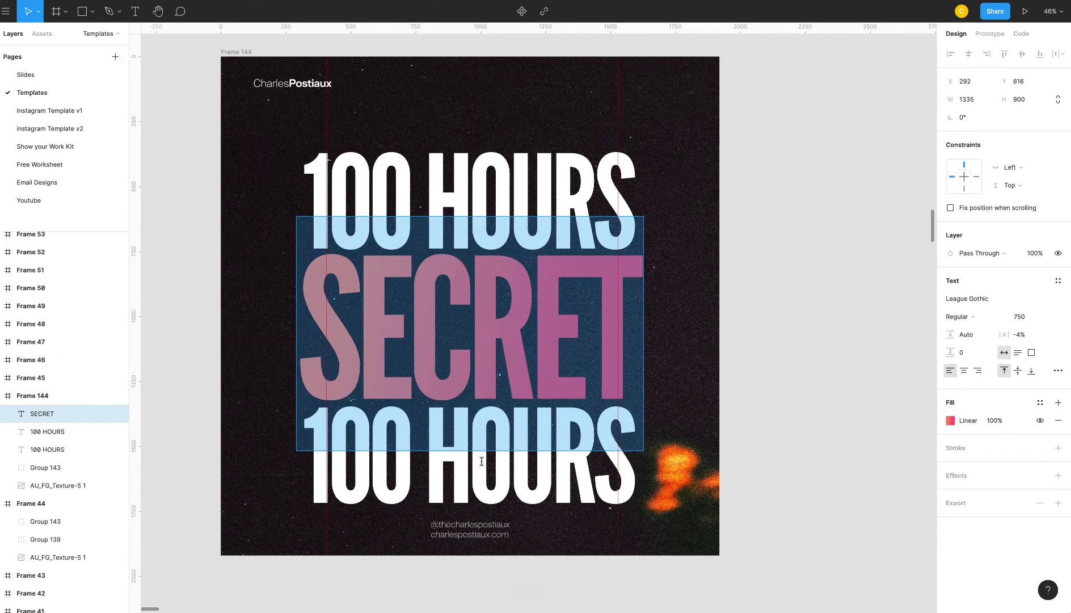
{"action": "double_click", "coordinate": [481, 465]}
{"action": "key", "text": "ctrl+a"}
{"action": "type", "text": "TO SU"}
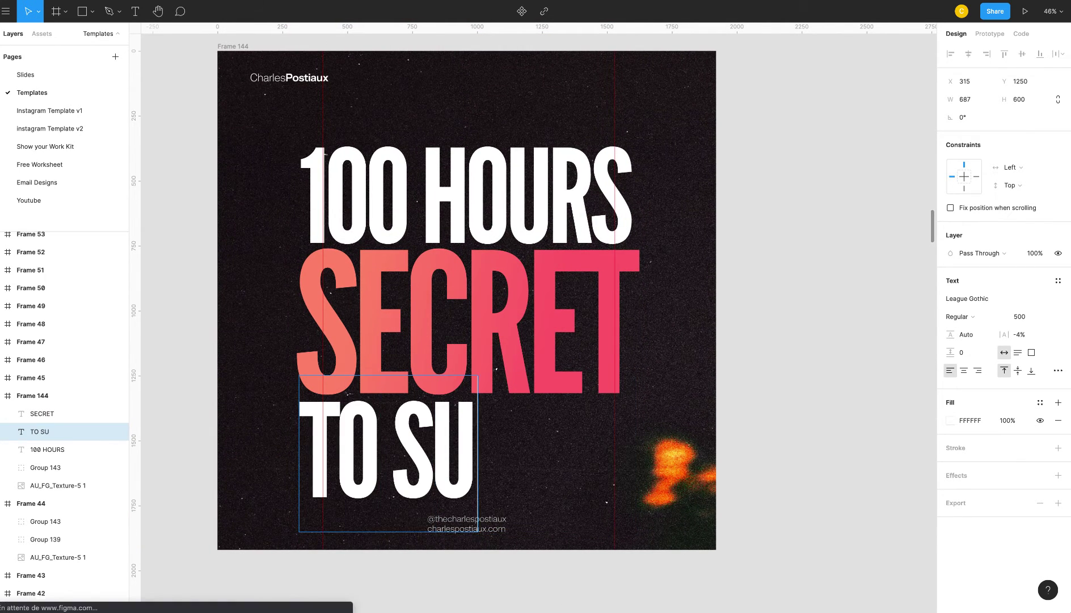
{"action": "type", "text": "CCEED"}
{"action": "scroll", "coordinate": [318, 411], "scroll_direction": "left", "scroll_amount": 2}
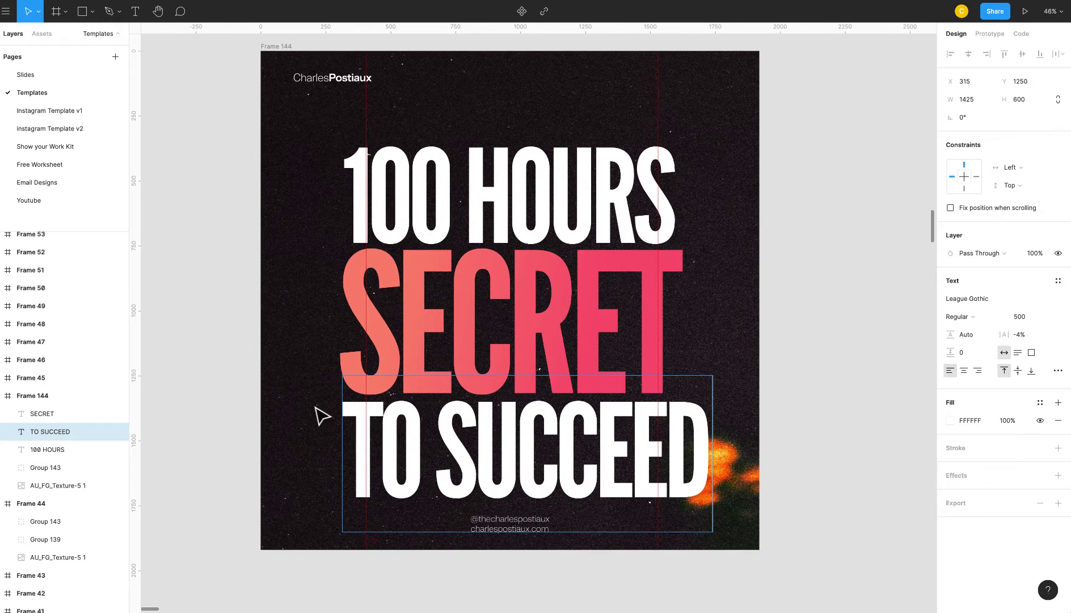
{"action": "key", "text": "Escape"}
- Centre the "TO SUCCEED" text horizontally in Frame 144 and set its font size to 400
{"action": "scroll", "coordinate": [331, 423], "scroll_direction": "down", "scroll_amount": 3}
{"action": "scroll", "coordinate": [328, 421], "scroll_direction": "up", "scroll_amount": 3}
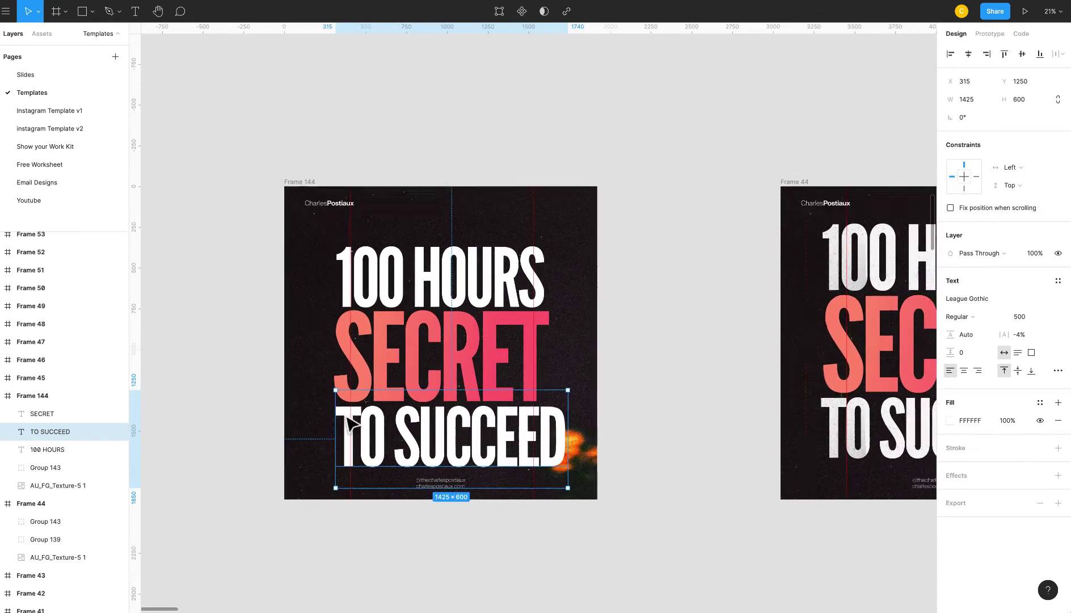
{"action": "left_click", "coordinate": [969, 57]}
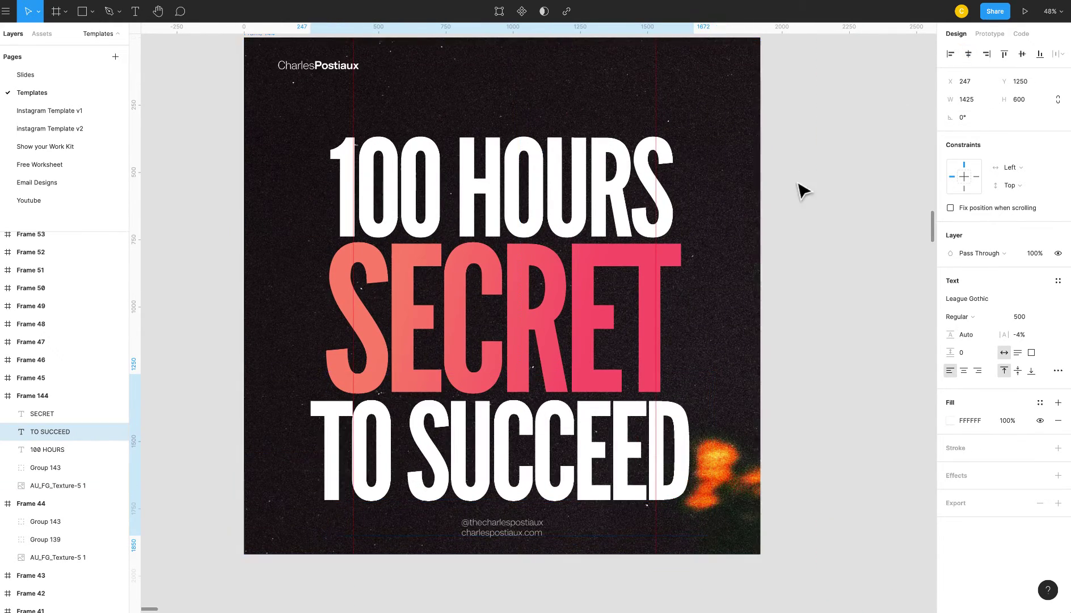
{"action": "scroll", "coordinate": [830, 376], "scroll_direction": "up", "scroll_amount": 2}
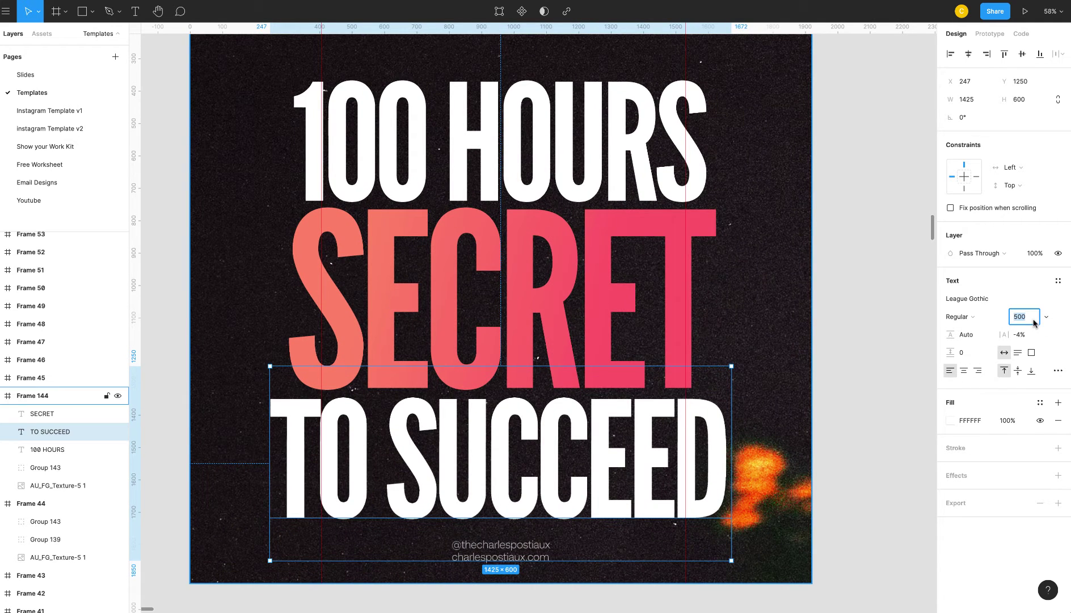
{"action": "type", "text": "400"}
{"action": "key", "text": "Return"}
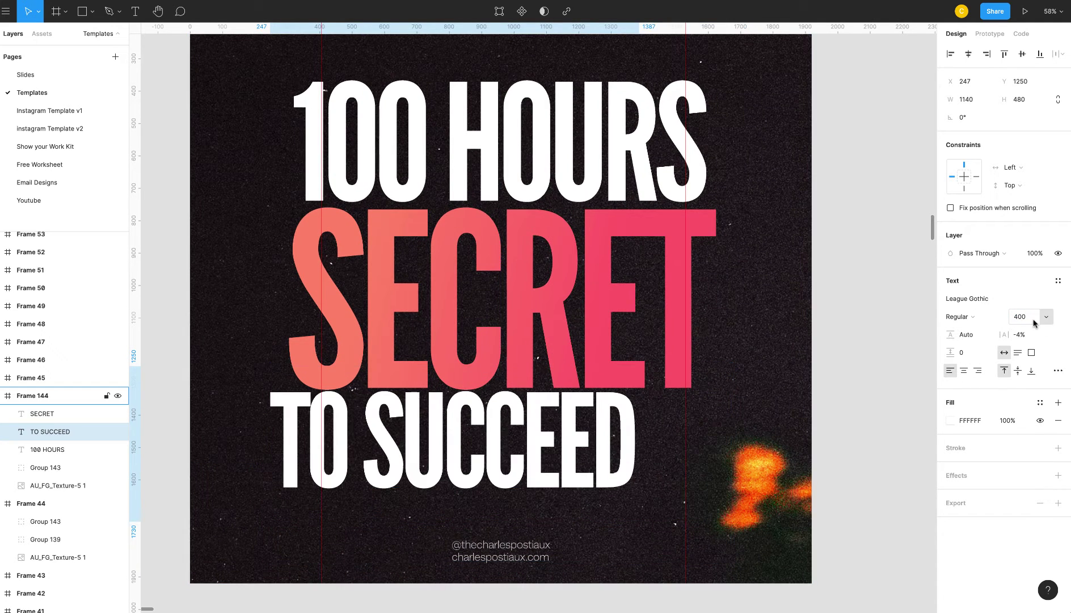
- Re-centre the "TO SUCCEED" text horizontally in Frame 144 and group the three headline lines
{"action": "left_click", "coordinate": [969, 54]}
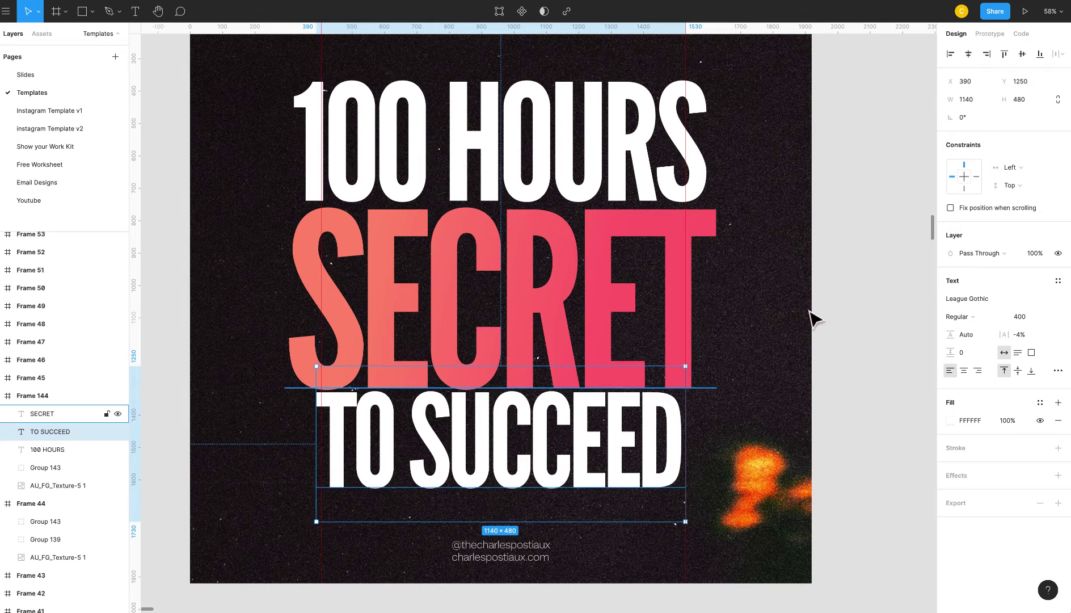
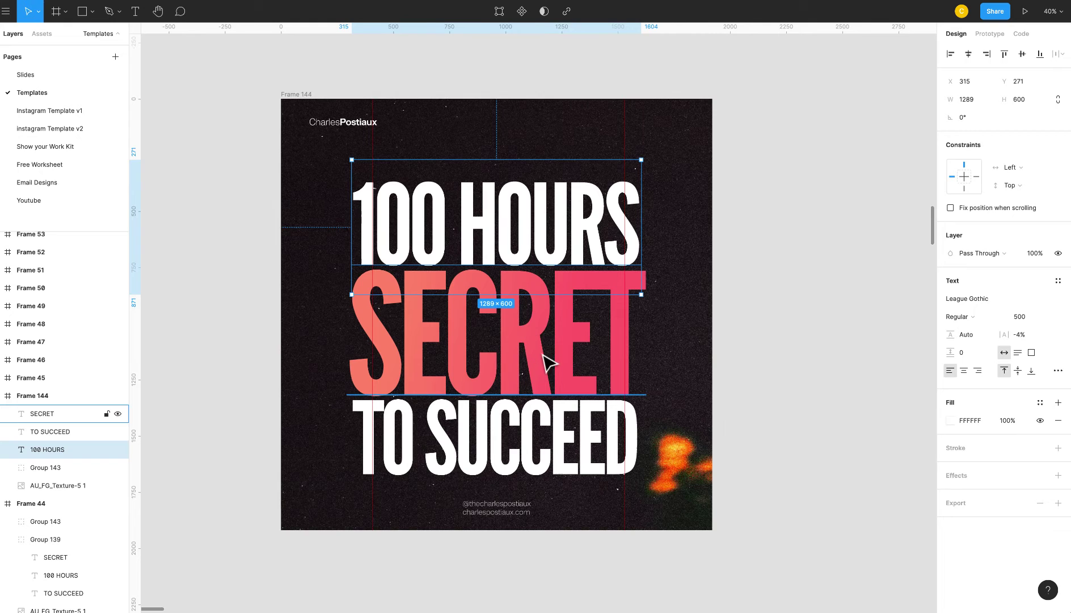
{"action": "scroll", "coordinate": [640, 383], "scroll_direction": "right", "scroll_amount": 5}
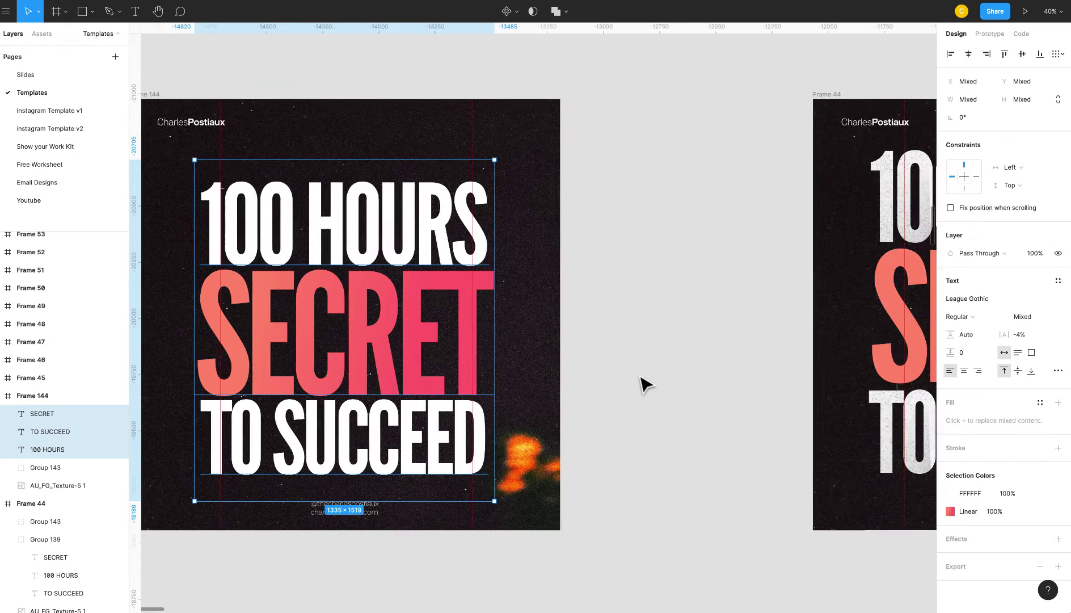
{"action": "scroll", "coordinate": [641, 383], "scroll_direction": "left", "scroll_amount": 3}
{"action": "scroll", "coordinate": [353, 250], "scroll_direction": "up", "scroll_amount": 2}
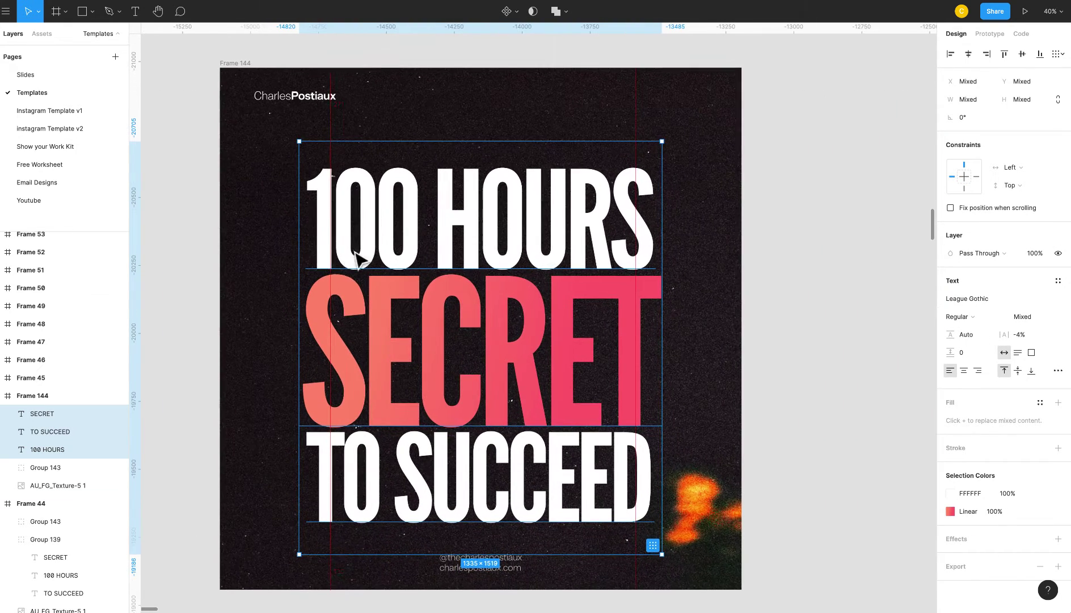
{"action": "scroll", "coordinate": [505, 247], "scroll_direction": "right", "scroll_amount": 15}
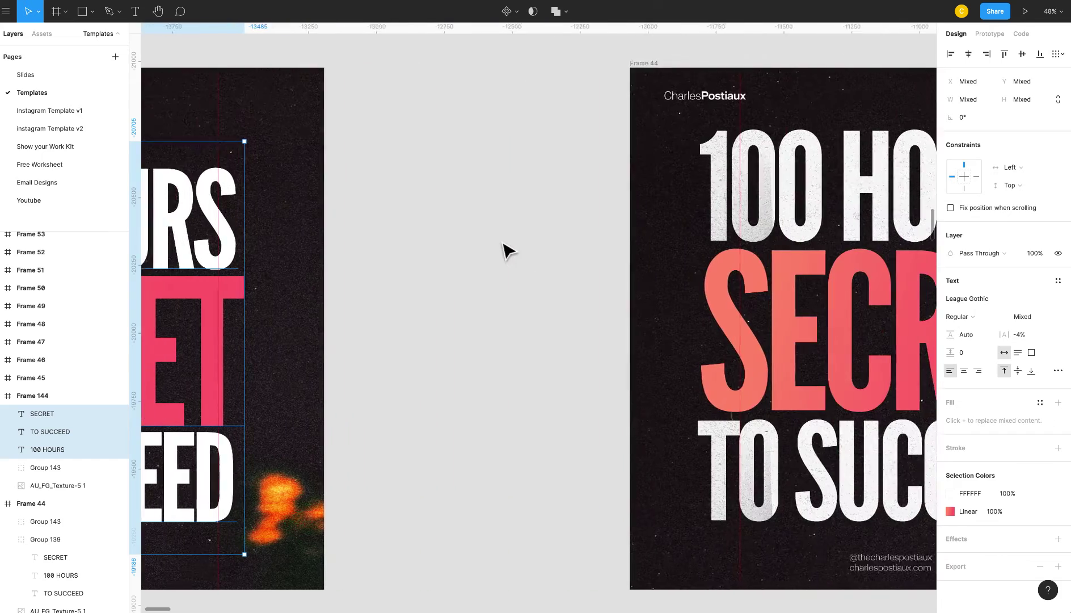
{"action": "scroll", "coordinate": [808, 241], "scroll_direction": "up", "scroll_amount": 3}
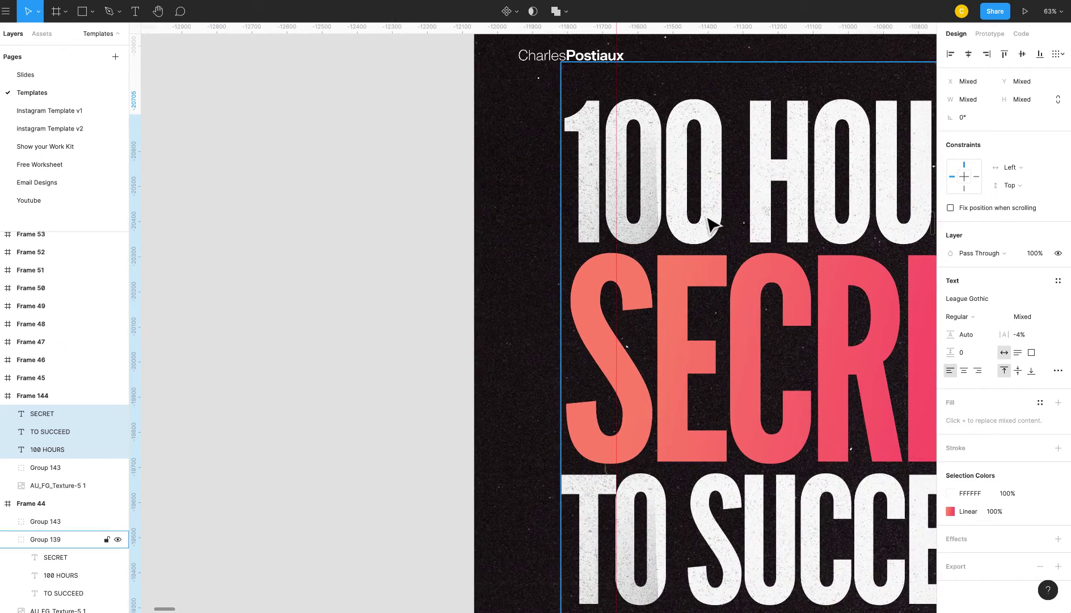
{"action": "scroll", "coordinate": [713, 224], "scroll_direction": "right", "scroll_amount": 4}
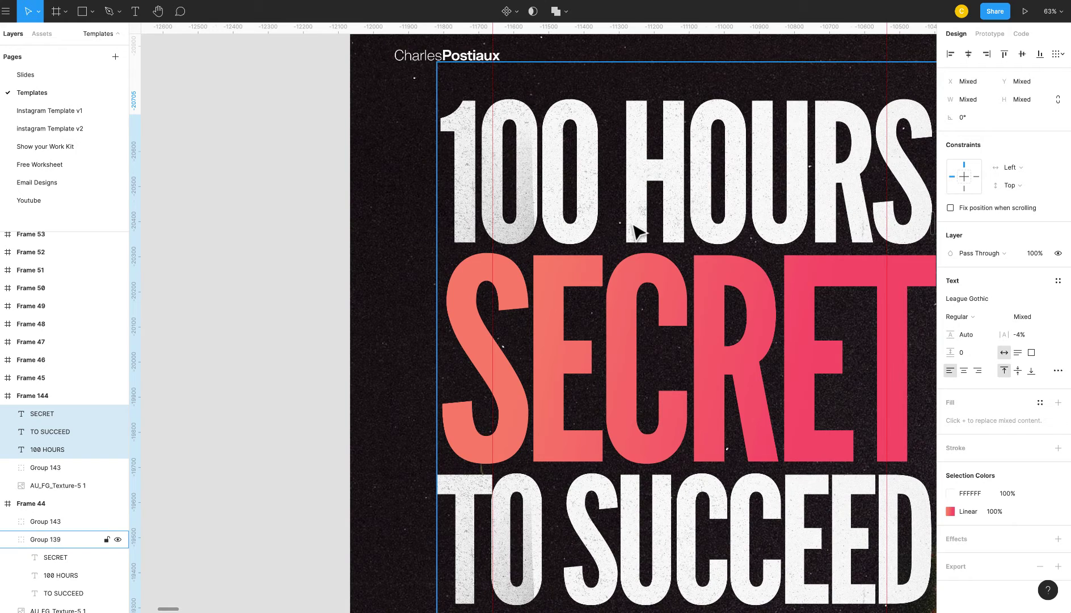
{"action": "scroll", "coordinate": [639, 231], "scroll_direction": "down", "scroll_amount": 3}
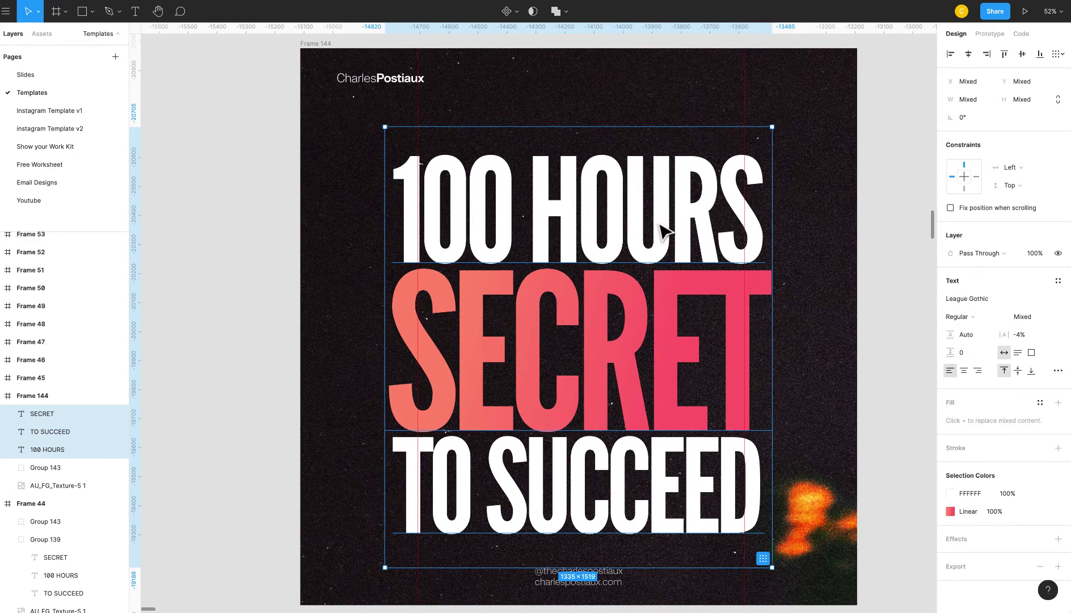
{"action": "key", "text": "ctrl+g"}
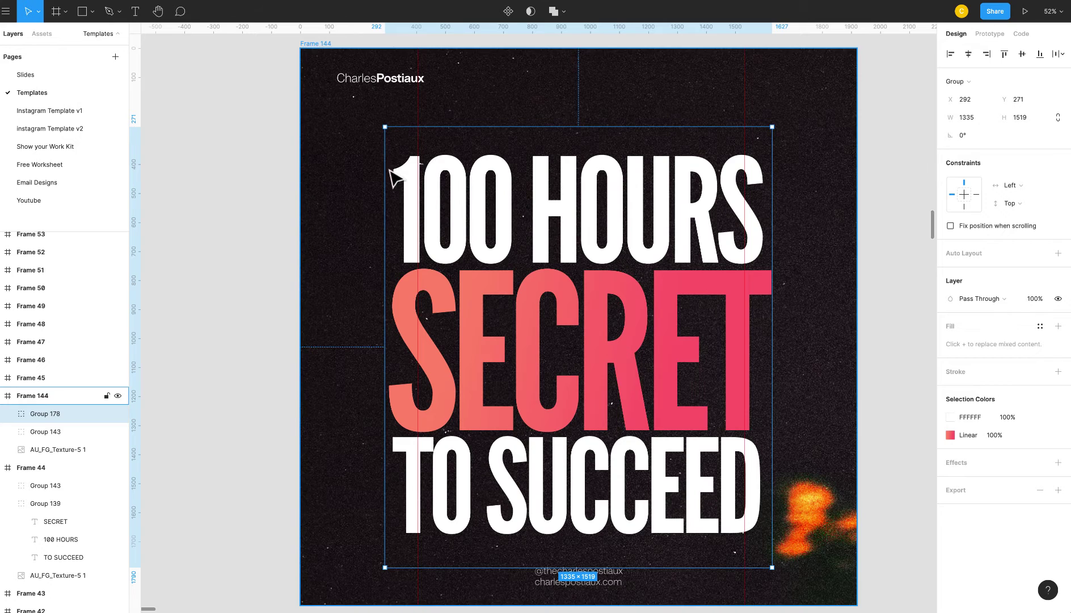
- Draw a guide rectangle about 387 by 1301 from the top of "100 HOURS" to the bottom of "TO SUCCEED" and centre it vertically in Frame 144
{"action": "key", "text": "r"}
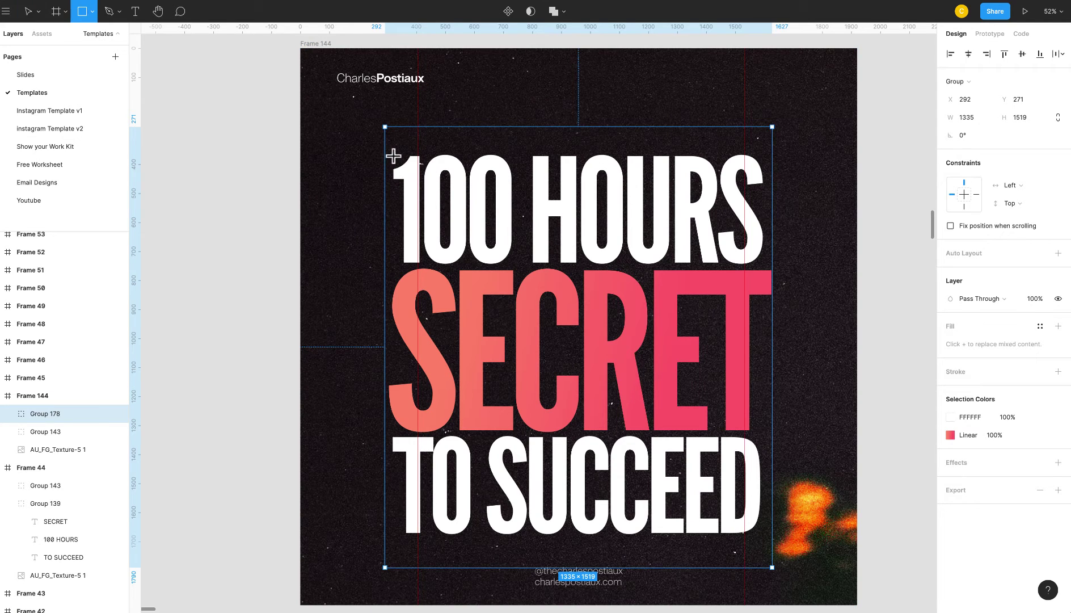
{"action": "left_click_drag", "start_coordinate": [394, 155], "coordinate": [506, 533]}
{"action": "left_click", "coordinate": [545, 413]}
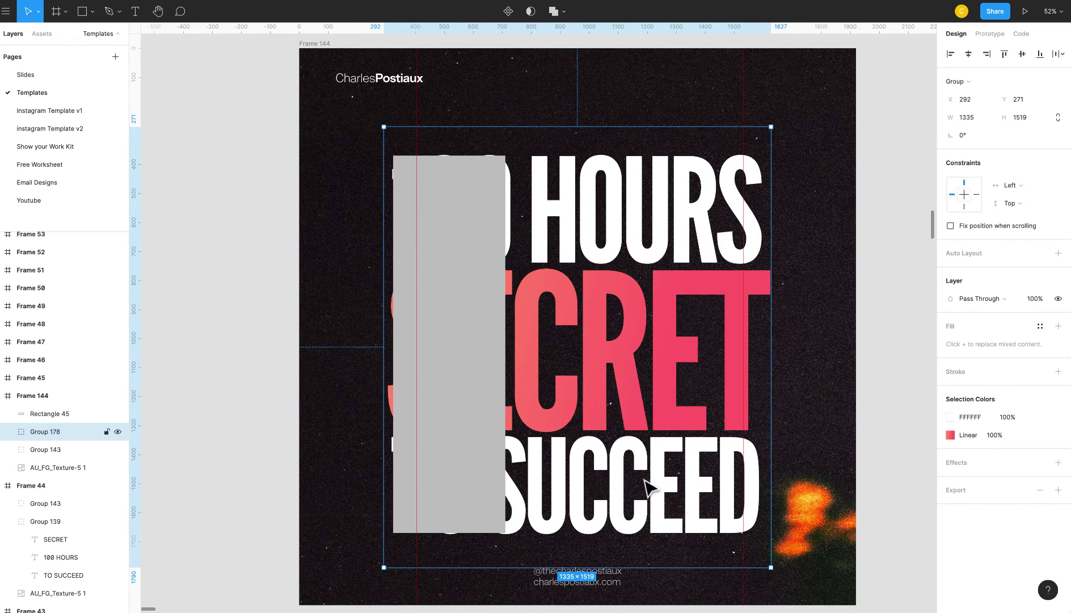
{"action": "left_click", "coordinate": [477, 233]}
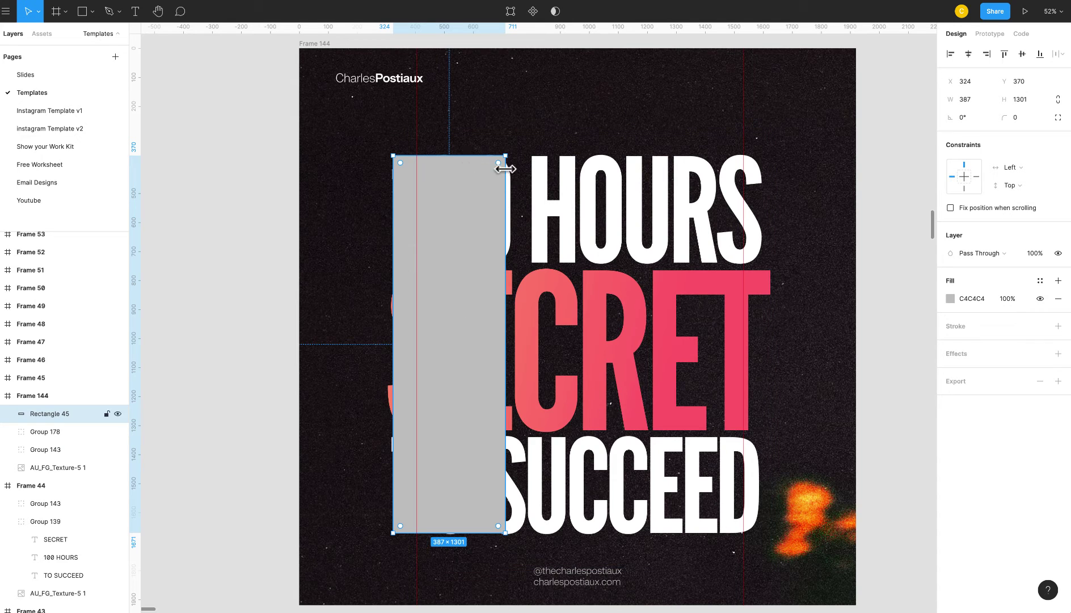
{"action": "left_click", "coordinate": [1022, 55]}
- Move the headline group up to Y 208 so its letters line up with the guide rectangle, and delete the rectangle
{"action": "left_click", "coordinate": [618, 244]}
{"action": "mouse_move", "coordinate": [597, 214]}
{"action": "left_mouse_down"}
{"action": "mouse_move", "coordinate": [600, 196]}
{"action": "mouse_move", "coordinate": [601, 204]}
{"action": "left_mouse_up"}
{"action": "left_click", "coordinate": [482, 227]}
{"action": "key", "text": "Delete"}
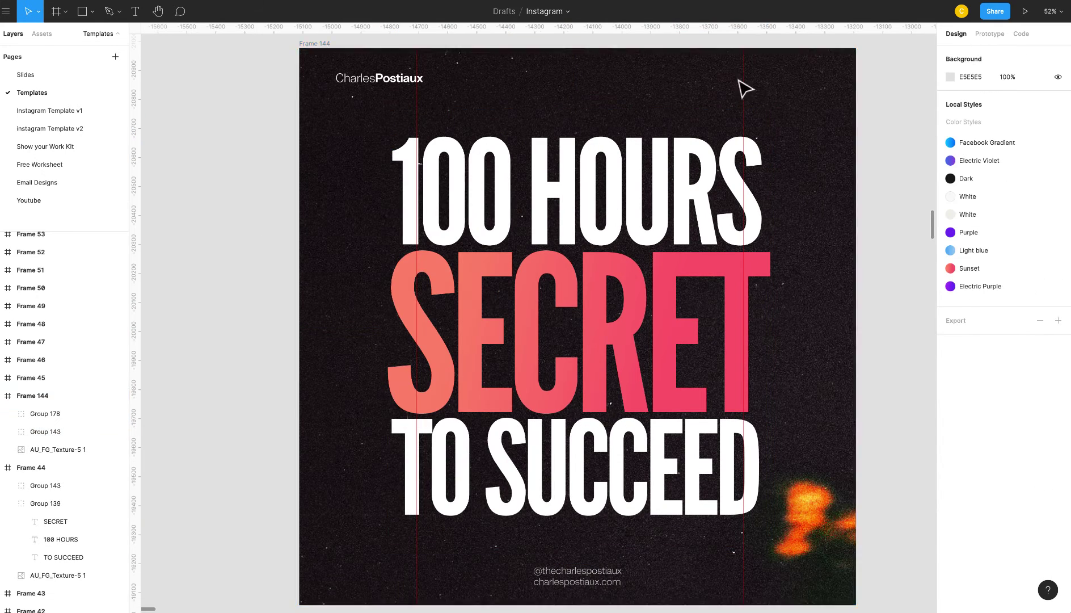
- Check the headline group's distances to the edges of Frame 144 and its overall balance on the cover
{"action": "left_click", "coordinate": [672, 173]}
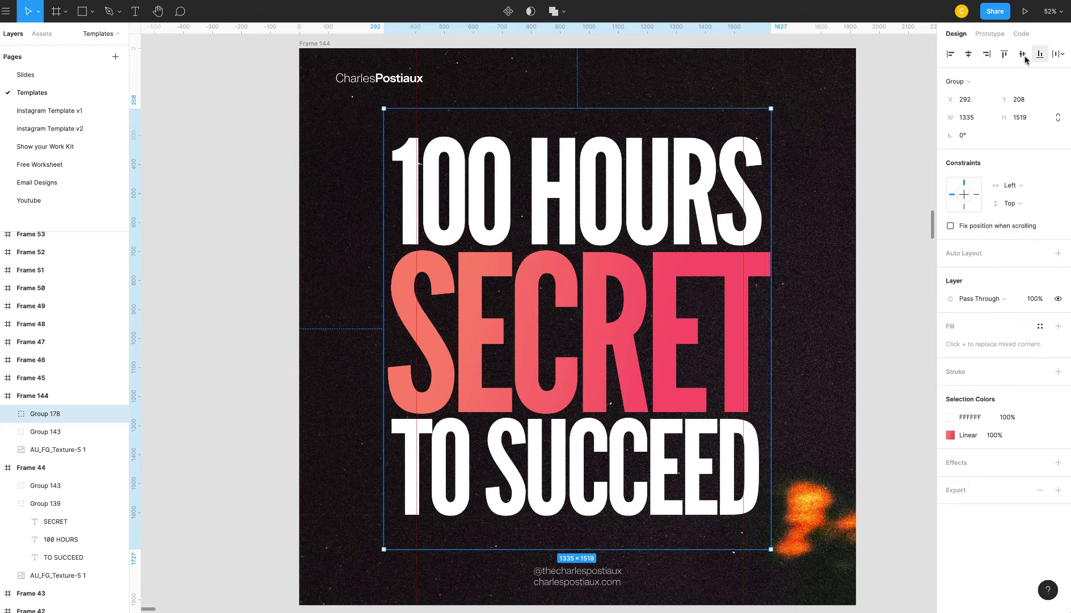
{"action": "left_click", "coordinate": [790, 237]}
{"action": "scroll", "coordinate": [791, 237], "scroll_direction": "down", "scroll_amount": 3}
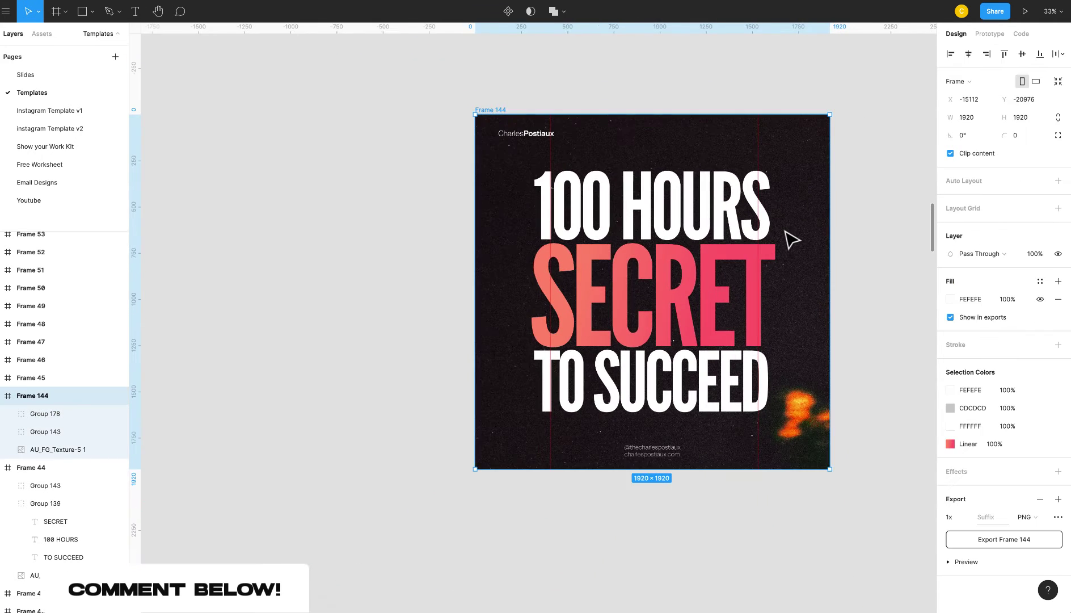
{"action": "scroll", "coordinate": [792, 239], "scroll_direction": "up", "scroll_amount": 1}
{"action": "left_click", "coordinate": [710, 143]}
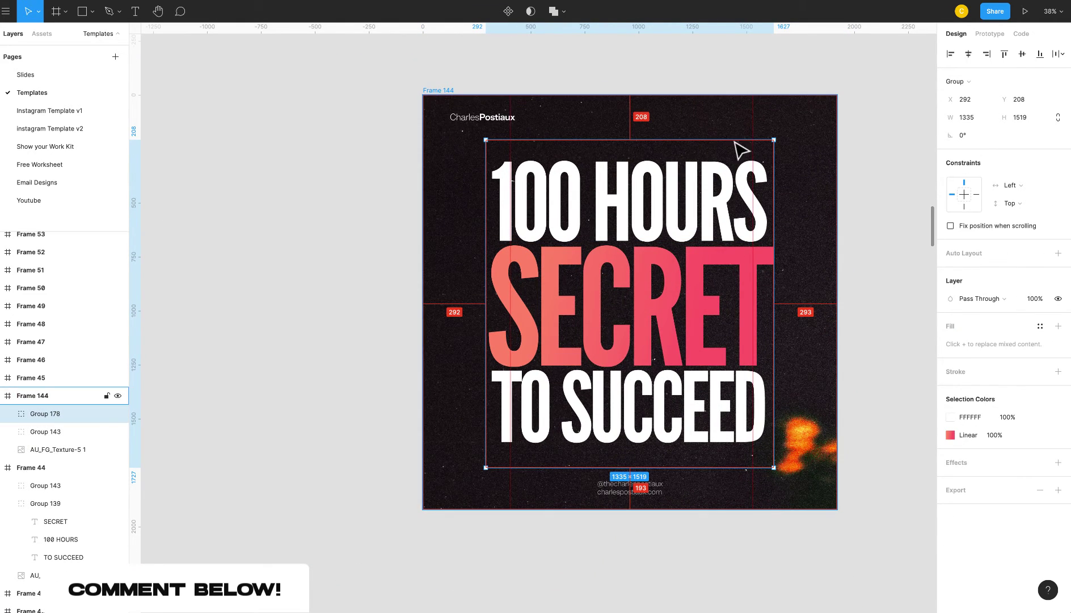
{"action": "scroll", "coordinate": [734, 263], "scroll_direction": "right", "scroll_amount": 2}
{"action": "left_click", "coordinate": [785, 227]}
{"action": "scroll", "coordinate": [778, 228], "scroll_direction": "right", "scroll_amount": 4}
{"action": "scroll", "coordinate": [772, 224], "scroll_direction": "right", "scroll_amount": 2}
{"action": "scroll", "coordinate": [772, 227], "scroll_direction": "left", "scroll_amount": 4}
{"action": "left_click", "coordinate": [509, 232]}
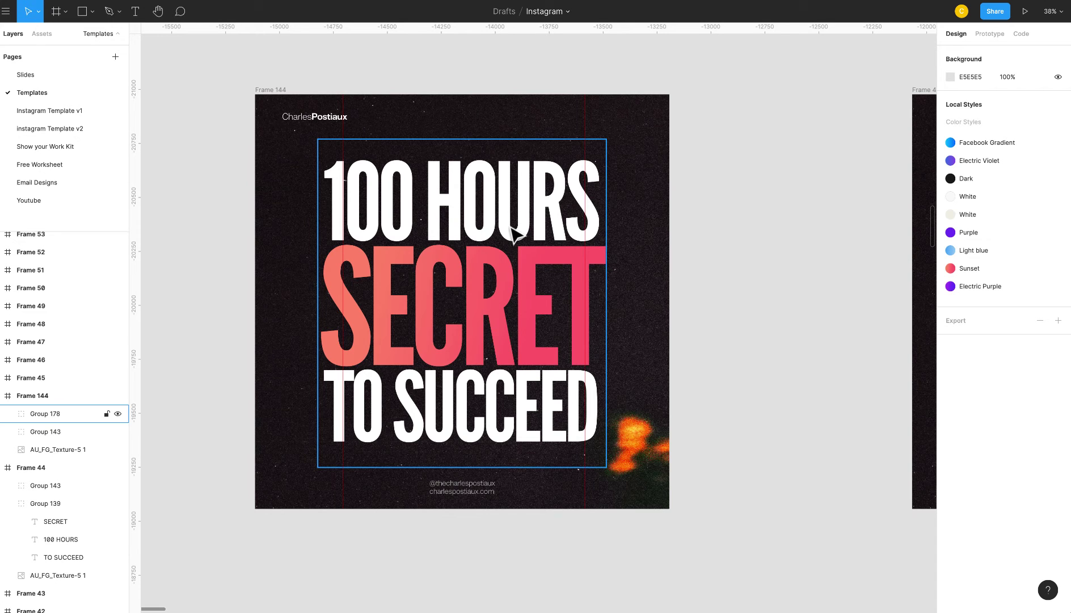
- Browse the existing "100 Hours Secret to Succeed" cover variants, comparing their colours and headline layouts up to Frame 32
{"action": "scroll", "coordinate": [514, 233], "scroll_direction": "down", "scroll_amount": 3}
{"action": "scroll", "coordinate": [522, 233], "scroll_direction": "down", "scroll_amount": 5}
{"action": "scroll", "coordinate": [525, 232], "scroll_direction": "down", "scroll_amount": 10}
{"action": "scroll", "coordinate": [525, 233], "scroll_direction": "right", "scroll_amount": 5}
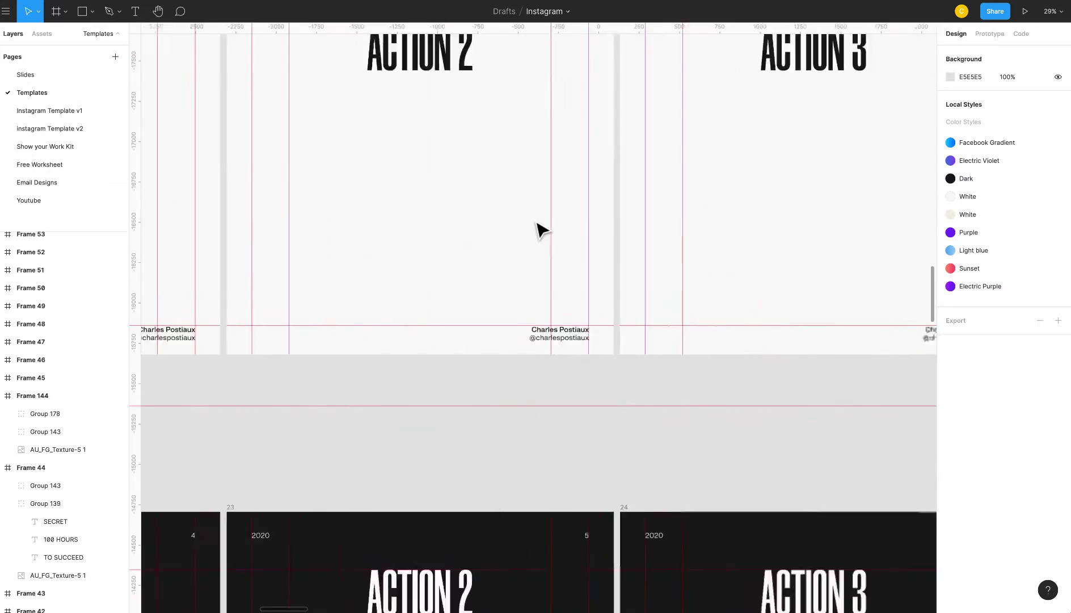
{"action": "scroll", "coordinate": [541, 228], "scroll_direction": "right", "scroll_amount": 15}
{"action": "scroll", "coordinate": [541, 228], "scroll_direction": "down", "scroll_amount": 3}
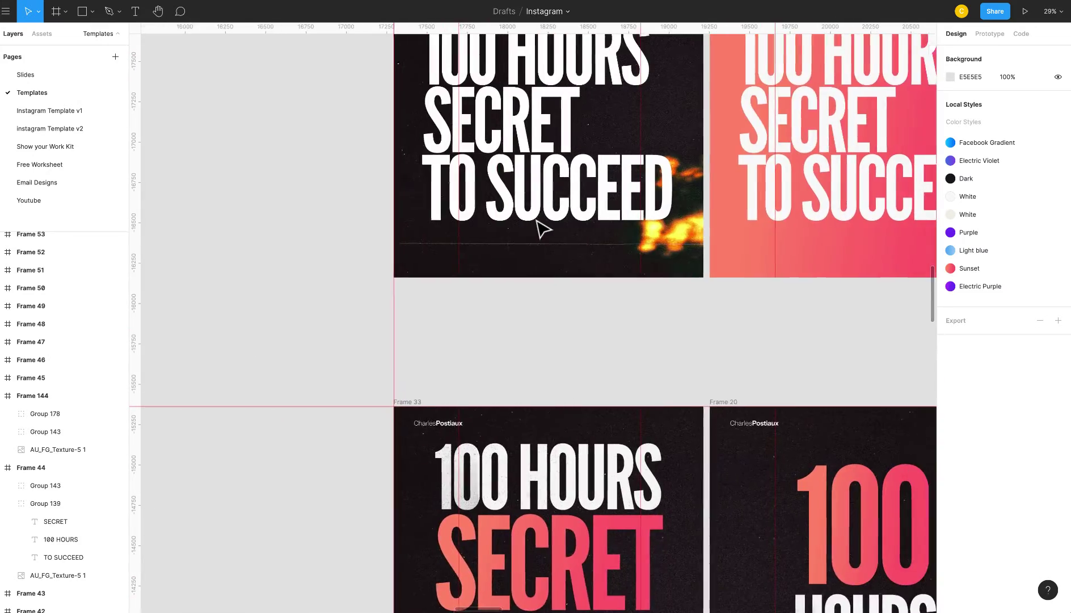
{"action": "scroll", "coordinate": [538, 227], "scroll_direction": "right", "scroll_amount": 5}
{"action": "scroll", "coordinate": [538, 306], "scroll_direction": "down", "scroll_amount": 3}
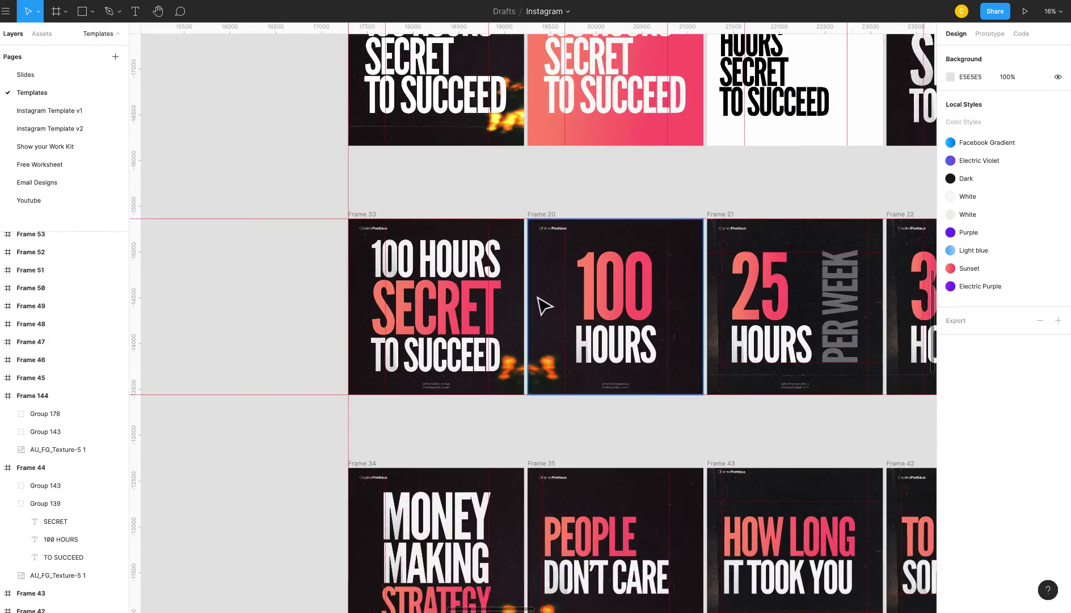
{"action": "scroll", "coordinate": [544, 306], "scroll_direction": "right", "scroll_amount": 5}
{"action": "scroll", "coordinate": [539, 307], "scroll_direction": "right", "scroll_amount": 3}
{"action": "scroll", "coordinate": [582, 287], "scroll_direction": "up", "scroll_amount": 3}
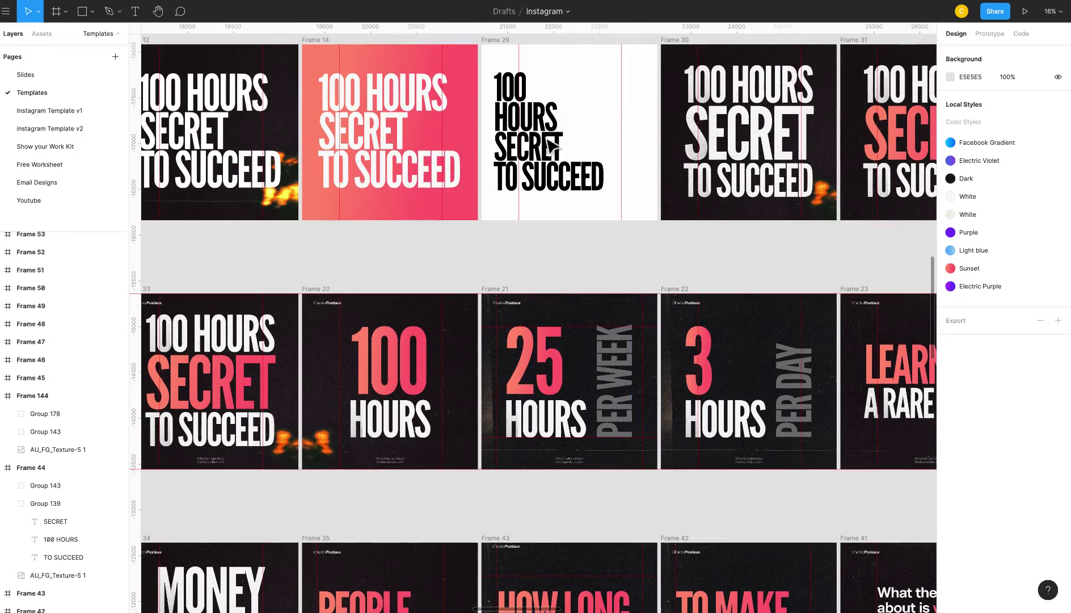
{"action": "scroll", "coordinate": [826, 156], "scroll_direction": "right", "scroll_amount": 12}
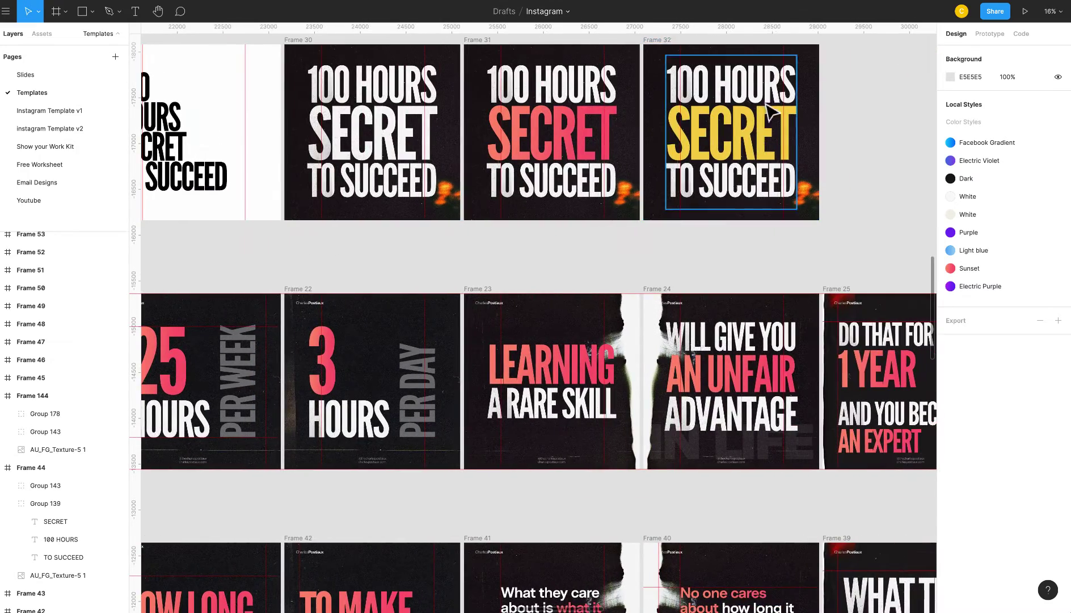
- Compare the slide layouts in the two carousel rows starting with Frame 33 and Frame 34, including the "LEARNING A RARE SKILL" slide
{"action": "scroll", "coordinate": [758, 143], "scroll_direction": "left", "scroll_amount": 15}
{"action": "scroll", "coordinate": [757, 144], "scroll_direction": "down", "scroll_amount": 4}
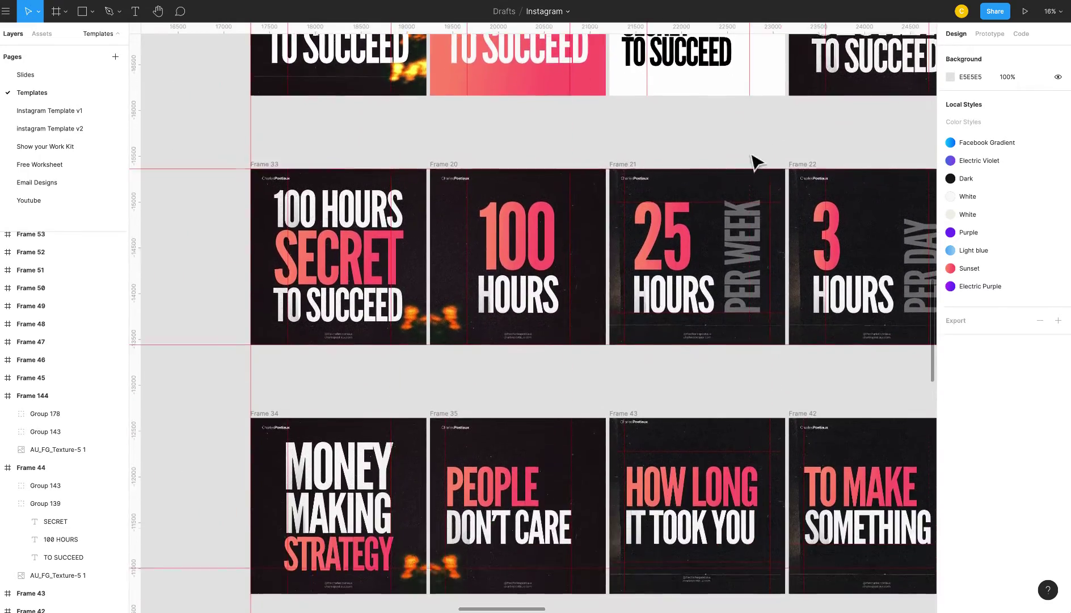
{"action": "scroll", "coordinate": [503, 366], "scroll_direction": "up", "scroll_amount": 2}
{"action": "scroll", "coordinate": [510, 361], "scroll_direction": "down", "scroll_amount": 2}
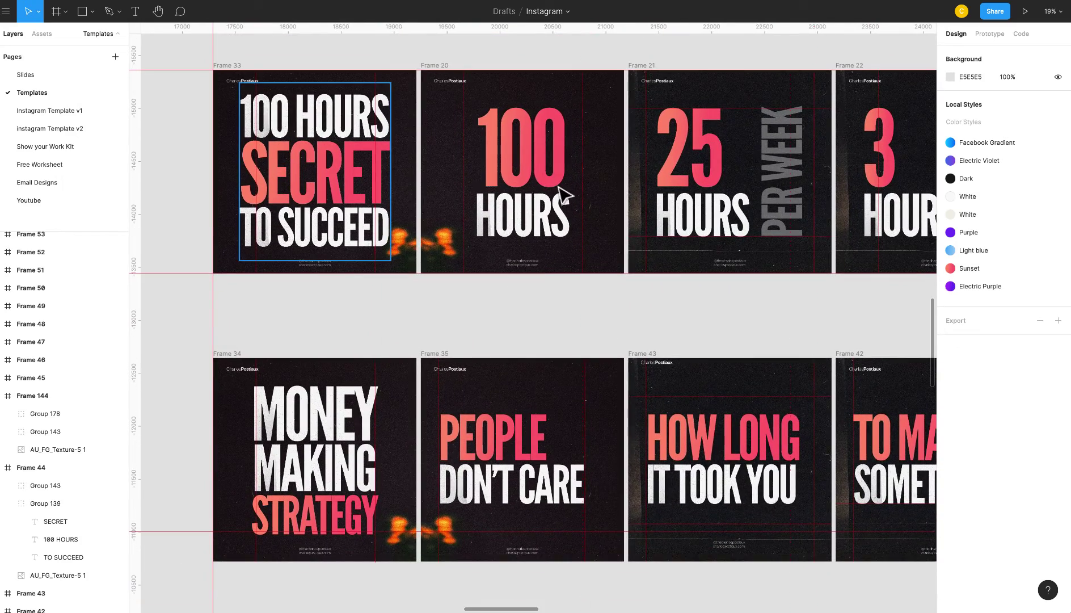
{"action": "scroll", "coordinate": [523, 438], "scroll_direction": "right", "scroll_amount": 5}
{"action": "scroll", "coordinate": [531, 440], "scroll_direction": "left", "scroll_amount": 2}
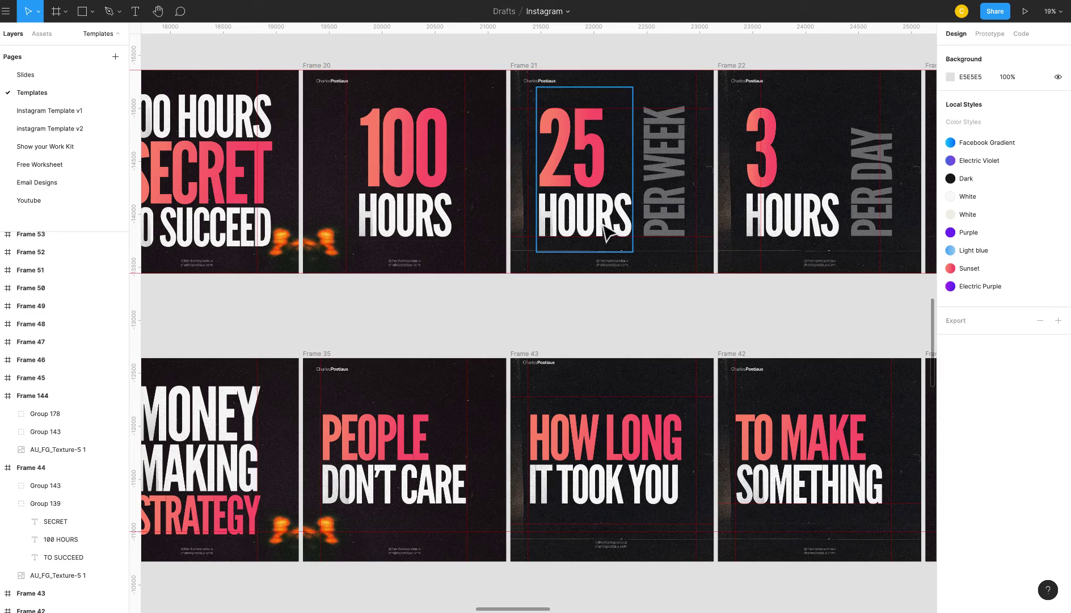
{"action": "scroll", "coordinate": [604, 238], "scroll_direction": "right", "scroll_amount": 6}
{"action": "scroll", "coordinate": [604, 243], "scroll_direction": "right", "scroll_amount": 4}
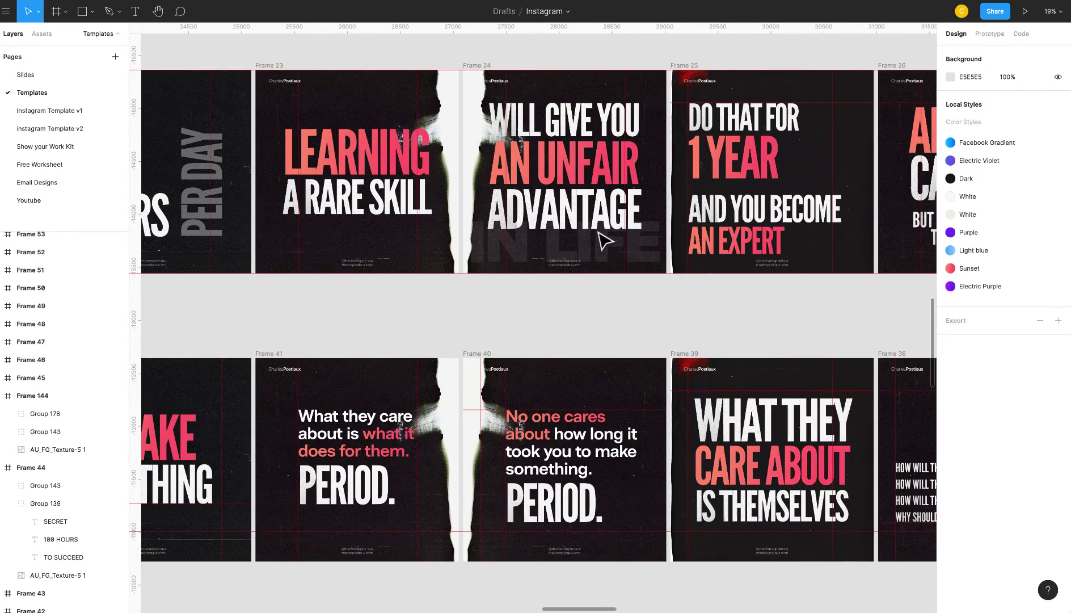
{"action": "left_click", "coordinate": [353, 159]}
- Inspect the sizes and alignment of the "INSTEAD", "FOCUS ALL YOUR ENERGY" and "ON HELPING THEM" lines in Frame 63
{"action": "scroll", "coordinate": [486, 311], "scroll_direction": "down", "scroll_amount": 7}
{"action": "scroll", "coordinate": [671, 286], "scroll_direction": "left", "scroll_amount": 5}
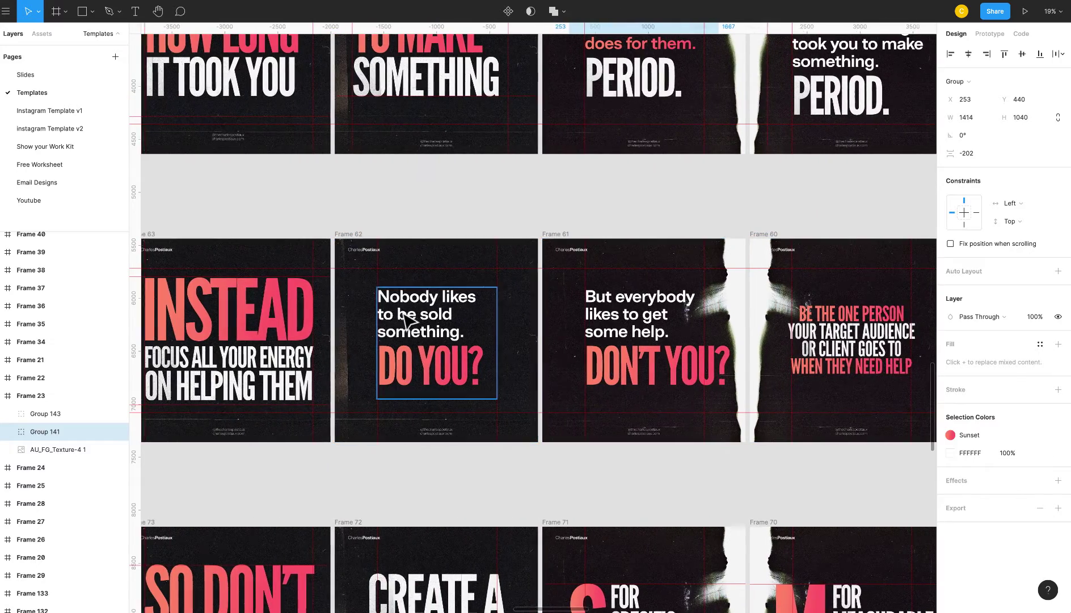
{"action": "scroll", "coordinate": [316, 349], "scroll_direction": "left", "scroll_amount": 1}
{"action": "left_click", "coordinate": [349, 311]}
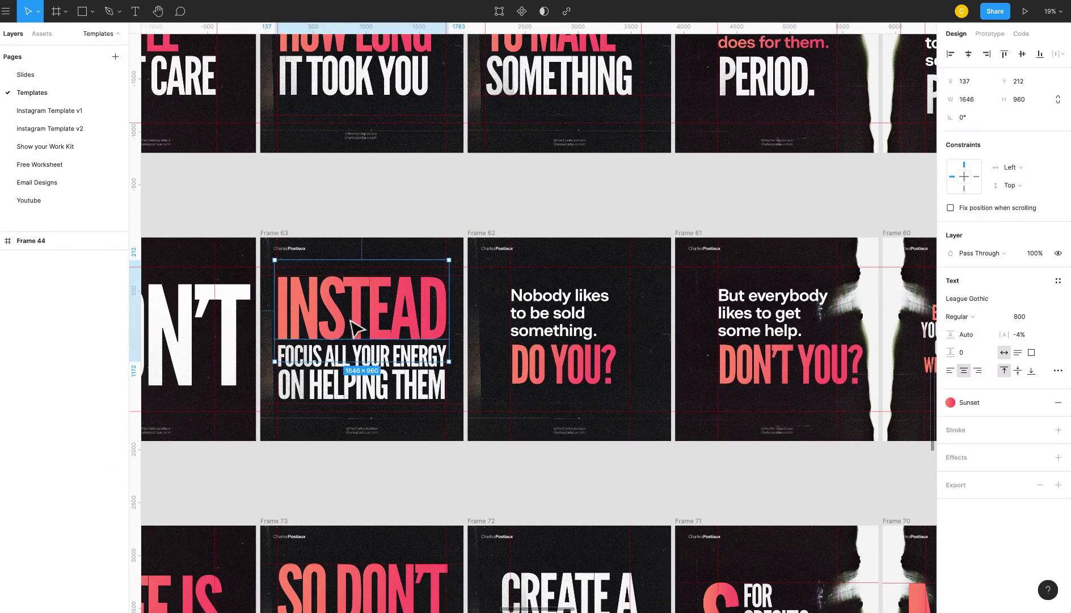
{"action": "left_click", "coordinate": [378, 387]}
{"action": "left_click", "coordinate": [383, 354]}
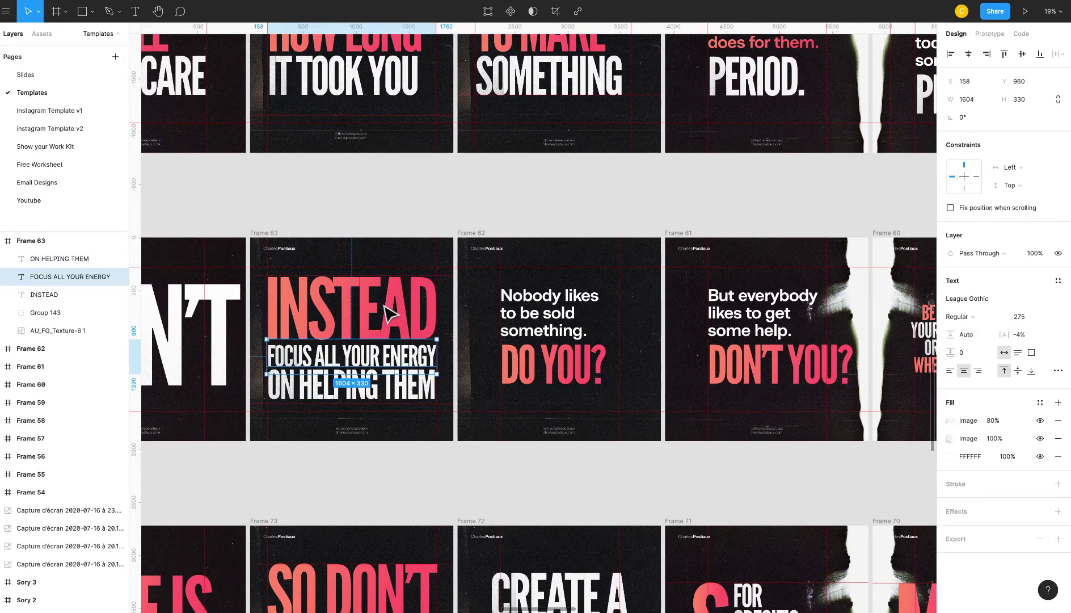
{"action": "left_click", "coordinate": [386, 232]}
- Review how headline and body text are laid out across the remaining carousel rows, from Frame 43 down to the Frame 135 row
{"action": "scroll", "coordinate": [363, 376], "scroll_direction": "down", "scroll_amount": 5}
{"action": "scroll", "coordinate": [361, 371], "scroll_direction": "left", "scroll_amount": 1}
{"action": "scroll", "coordinate": [359, 368], "scroll_direction": "up", "scroll_amount": 6}
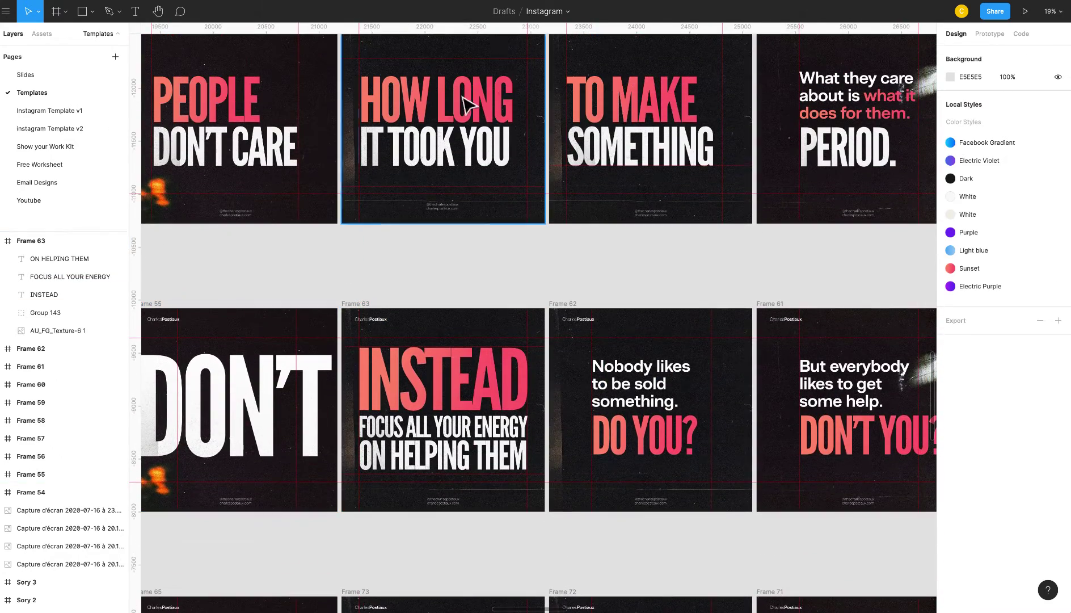
{"action": "scroll", "coordinate": [443, 136], "scroll_direction": "down", "scroll_amount": 7}
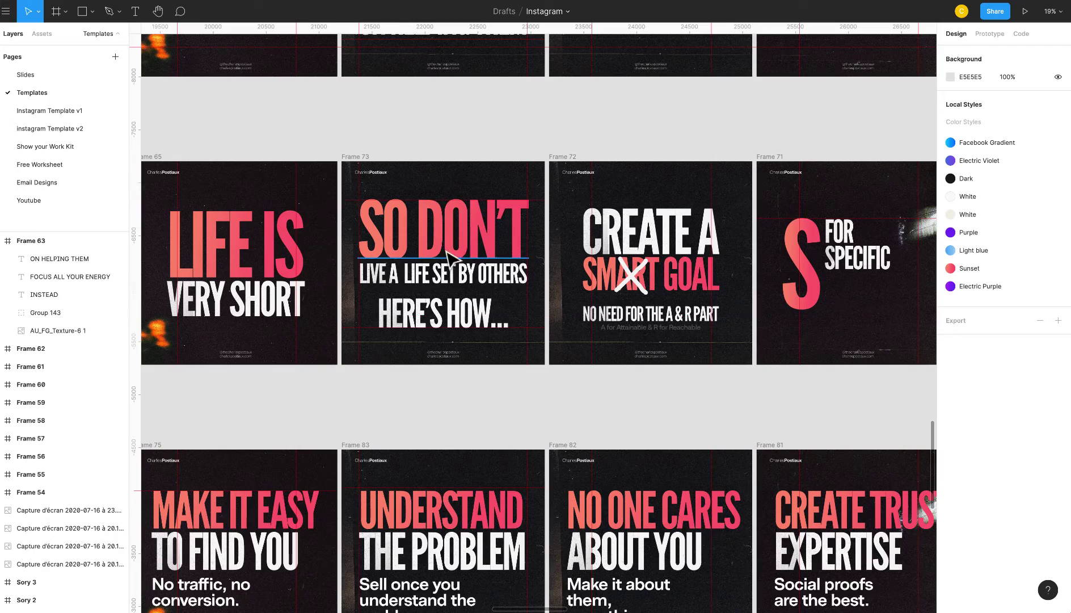
{"action": "scroll", "coordinate": [470, 301], "scroll_direction": "down", "scroll_amount": 2}
{"action": "scroll", "coordinate": [470, 431], "scroll_direction": "up", "scroll_amount": 7}
{"action": "scroll", "coordinate": [470, 435], "scroll_direction": "right", "scroll_amount": 1}
{"action": "scroll", "coordinate": [469, 434], "scroll_direction": "up", "scroll_amount": 3}
{"action": "scroll", "coordinate": [470, 433], "scroll_direction": "right", "scroll_amount": 1}
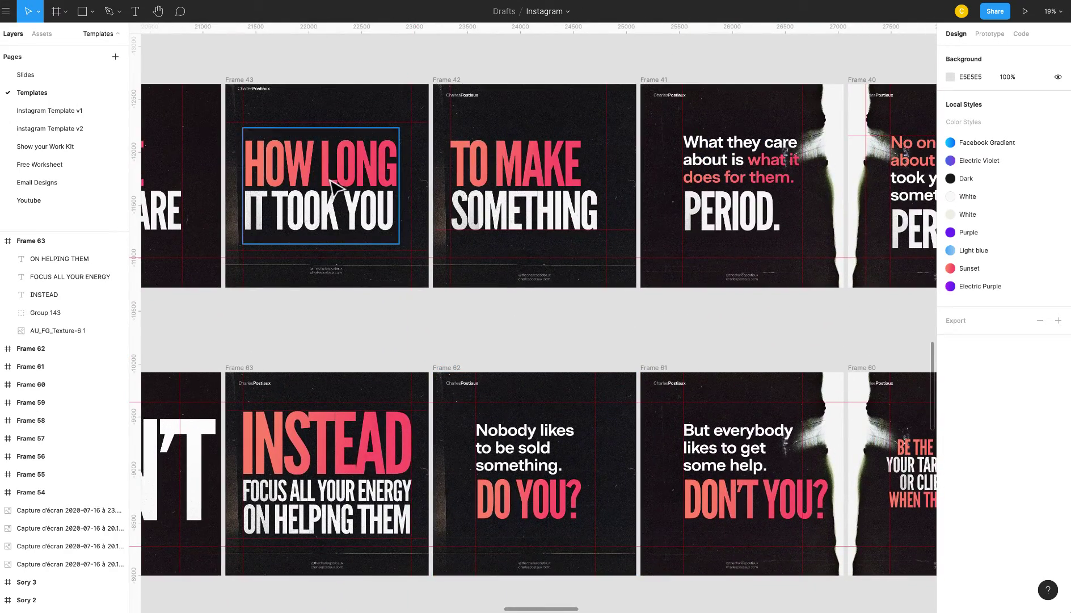
{"action": "scroll", "coordinate": [335, 188], "scroll_direction": "down", "scroll_amount": 13}
{"action": "scroll", "coordinate": [274, 237], "scroll_direction": "left", "scroll_amount": 2}
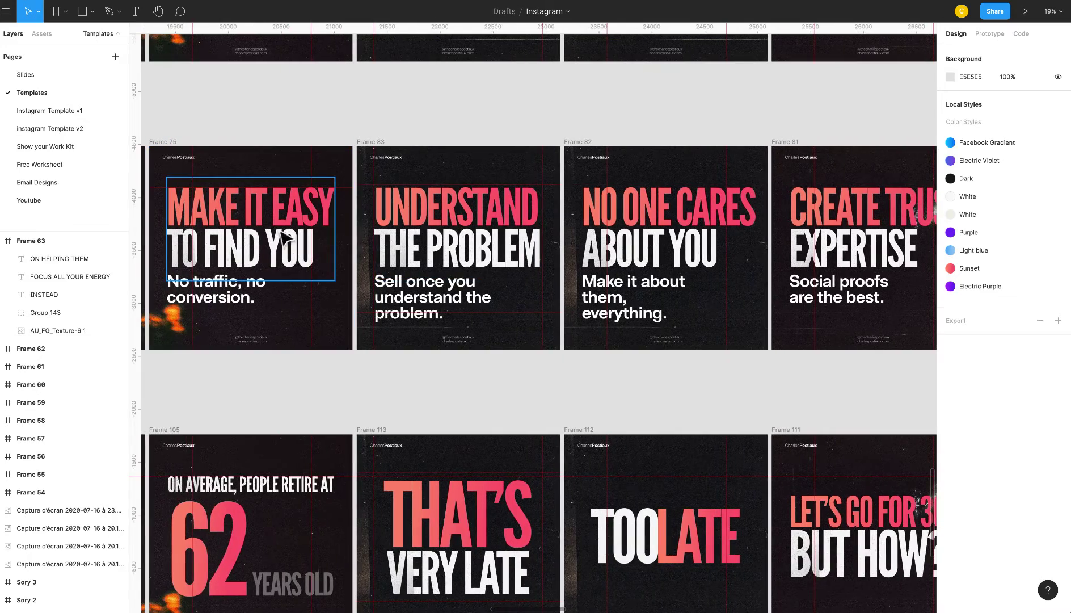
{"action": "scroll", "coordinate": [470, 242], "scroll_direction": "right", "scroll_amount": 5}
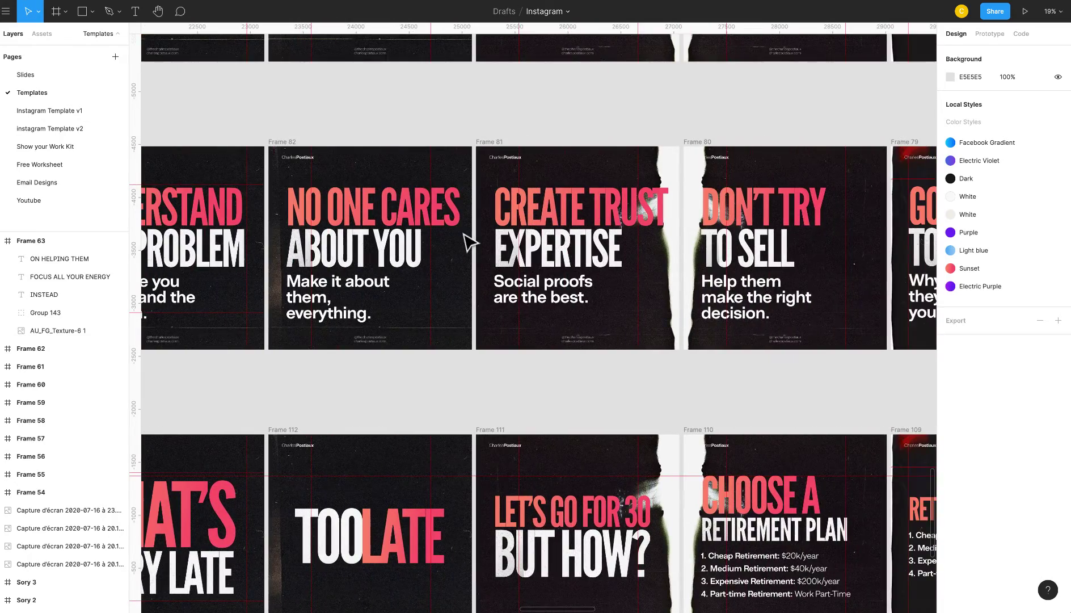
{"action": "scroll", "coordinate": [464, 247], "scroll_direction": "down", "scroll_amount": 6}
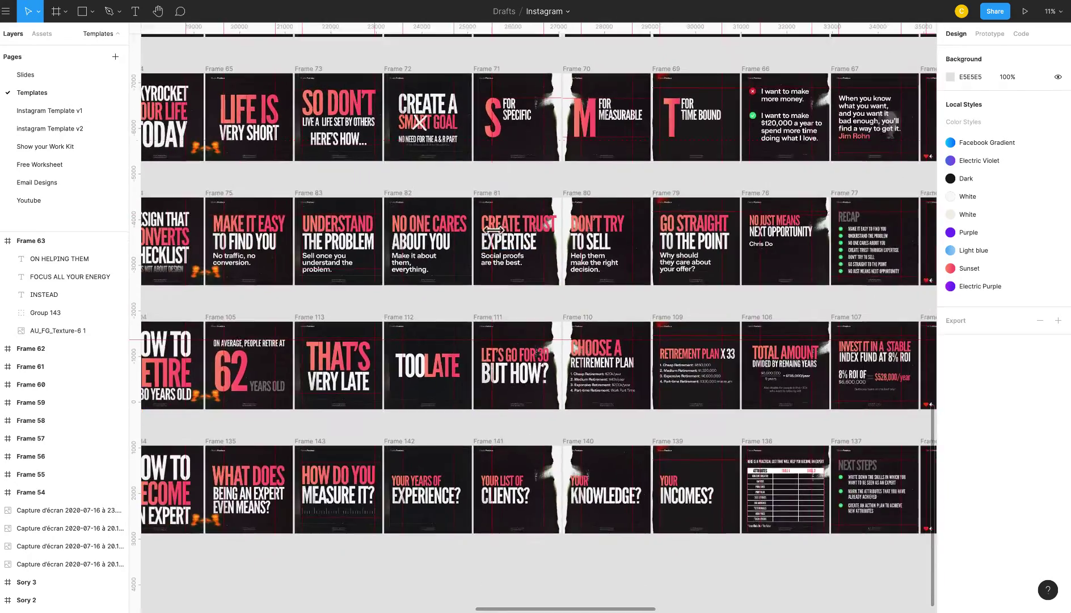
- Compare the headline and body text layouts of the covers and opening slides in the rows starting with Frame 64, Frame 74 and Frame 104
{"action": "scroll", "coordinate": [318, 211], "scroll_direction": "left", "scroll_amount": 3}
{"action": "scroll", "coordinate": [256, 249], "scroll_direction": "up", "scroll_amount": 5}
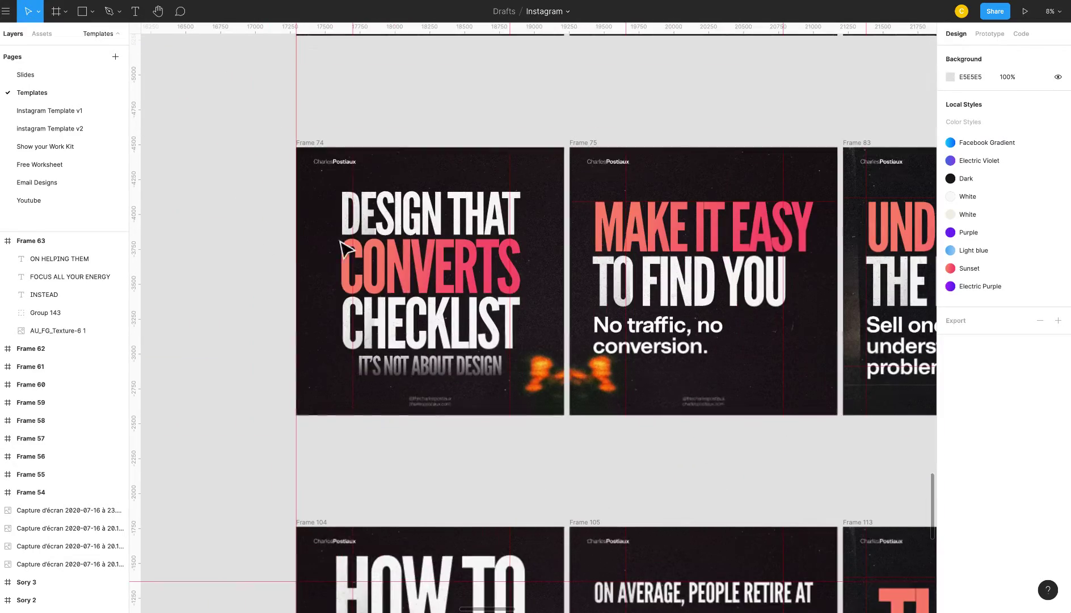
{"action": "scroll", "coordinate": [378, 239], "scroll_direction": "up", "scroll_amount": 4}
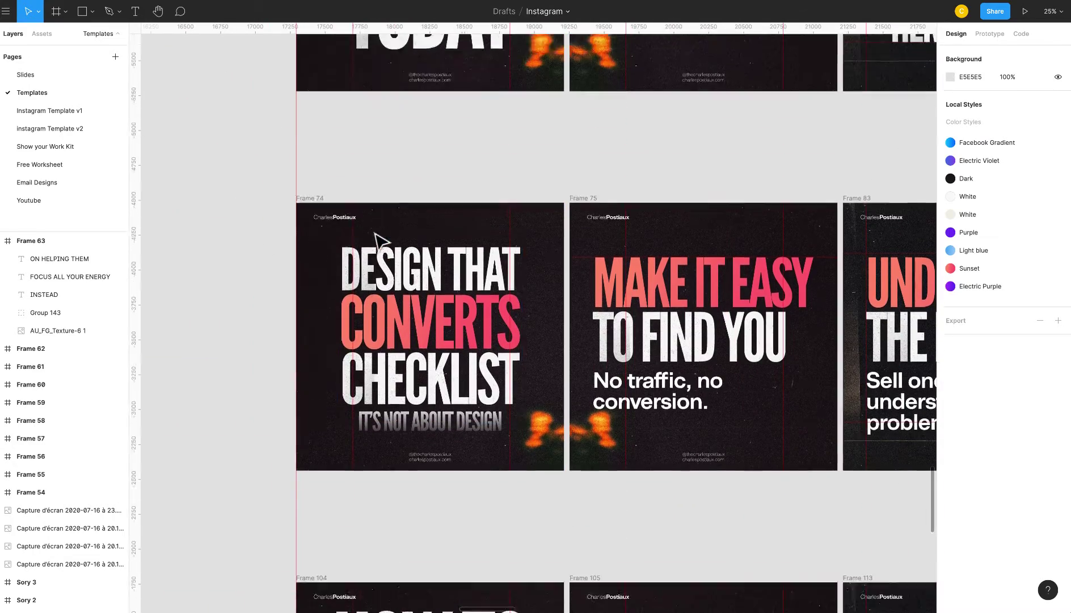
{"action": "scroll", "coordinate": [381, 242], "scroll_direction": "up", "scroll_amount": 2}
{"action": "scroll", "coordinate": [386, 250], "scroll_direction": "up", "scroll_amount": 3}
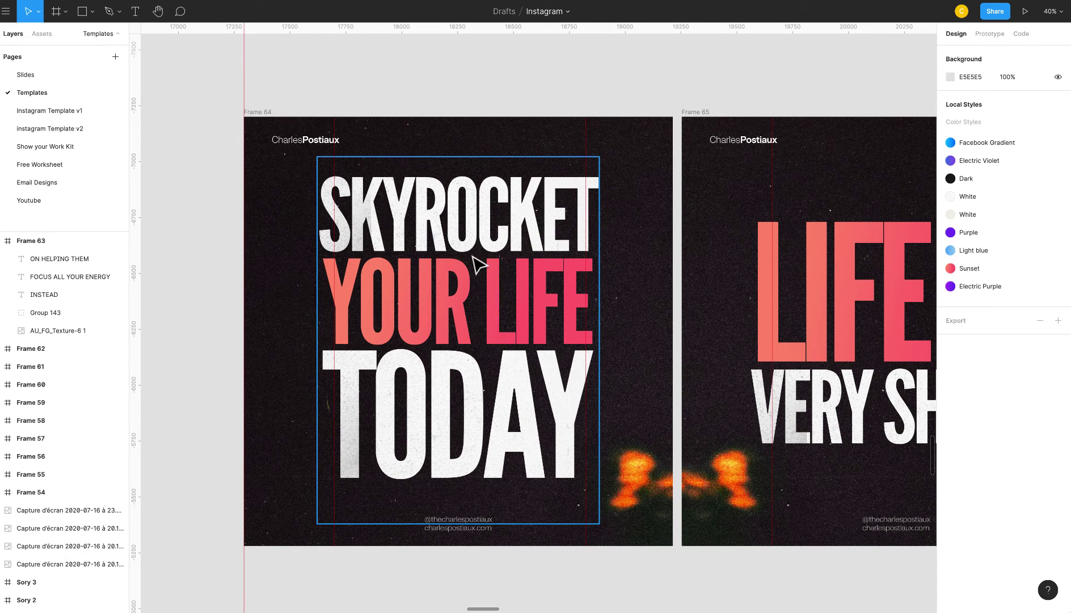
{"action": "scroll", "coordinate": [478, 264], "scroll_direction": "down", "scroll_amount": 3}
{"action": "scroll", "coordinate": [488, 265], "scroll_direction": "down", "scroll_amount": 5}
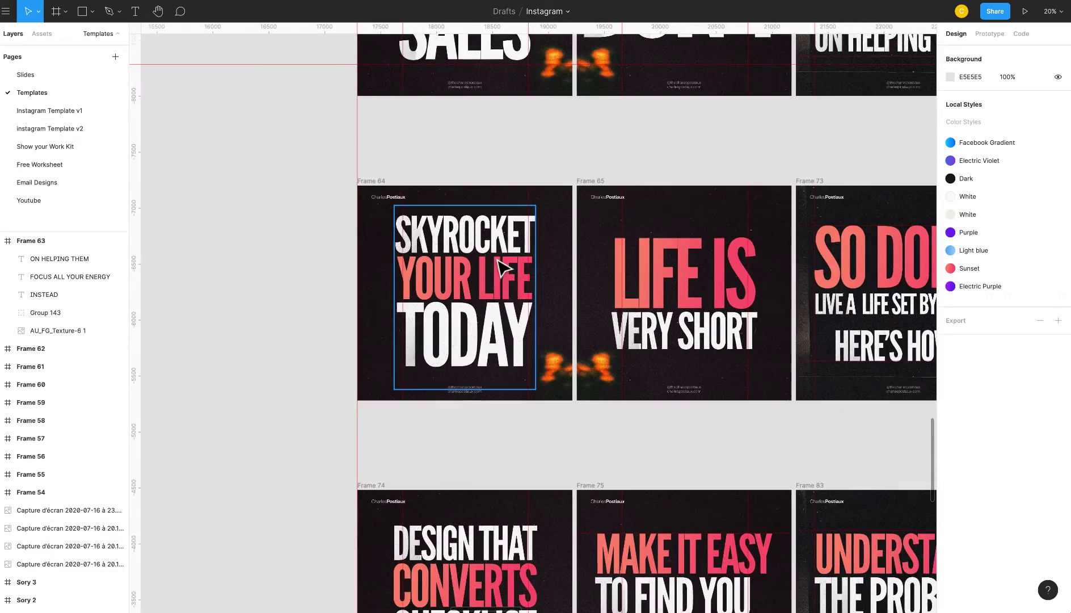
{"action": "scroll", "coordinate": [500, 266], "scroll_direction": "right", "scroll_amount": 6}
{"action": "scroll", "coordinate": [394, 282], "scroll_direction": "left", "scroll_amount": 2}
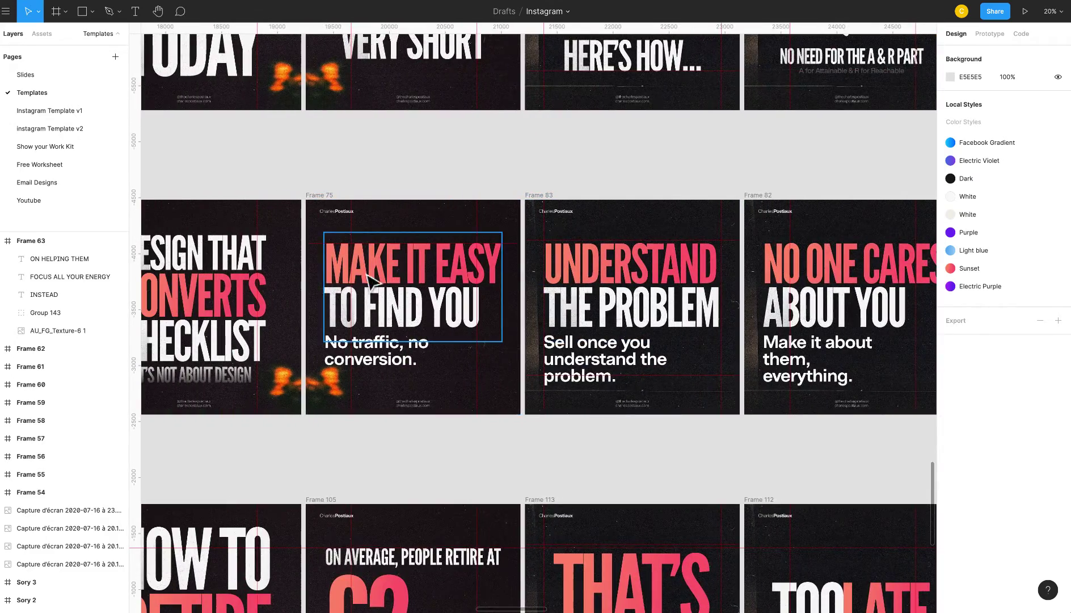
{"action": "scroll", "coordinate": [334, 281], "scroll_direction": "left", "scroll_amount": 4}
{"action": "scroll", "coordinate": [335, 276], "scroll_direction": "down", "scroll_amount": 3}
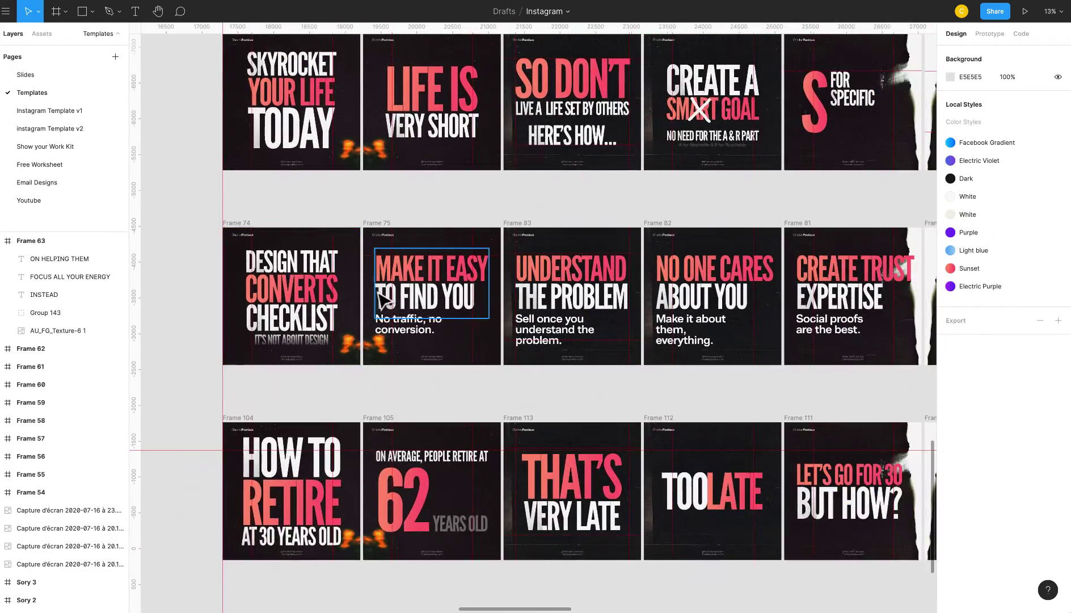
- Return to the rebuilt cover in Frame 144 and inspect the "SECRET" text inside its headline group
{"action": "scroll", "coordinate": [363, 284], "scroll_direction": "left", "scroll_amount": 10}
{"action": "scroll", "coordinate": [377, 295], "scroll_direction": "up", "scroll_amount": 15}
{"action": "scroll", "coordinate": [383, 298], "scroll_direction": "left", "scroll_amount": 20}
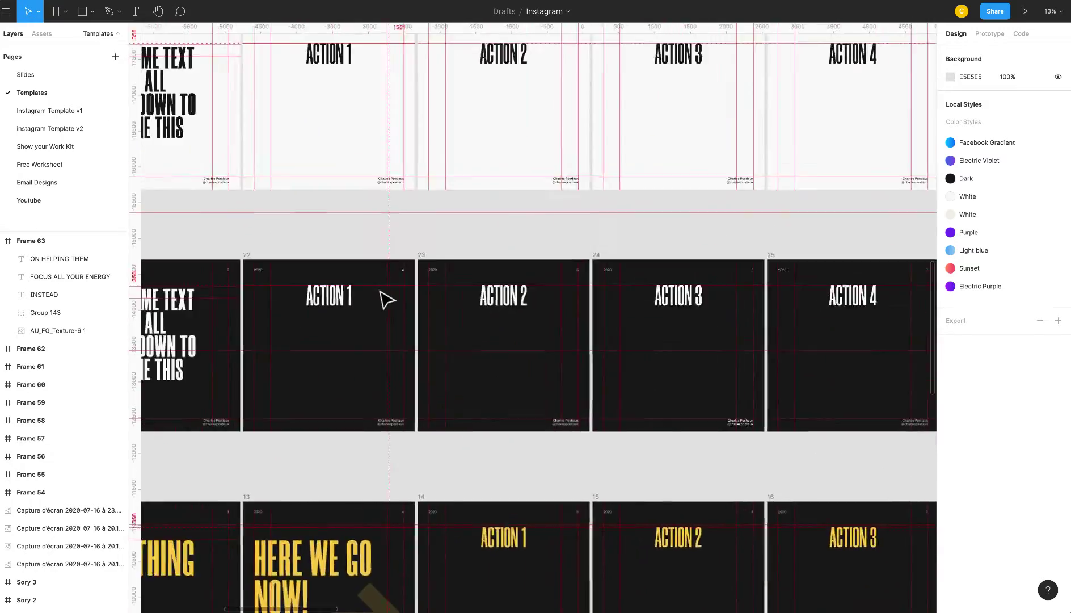
{"action": "scroll", "coordinate": [378, 297], "scroll_direction": "up", "scroll_amount": 6}
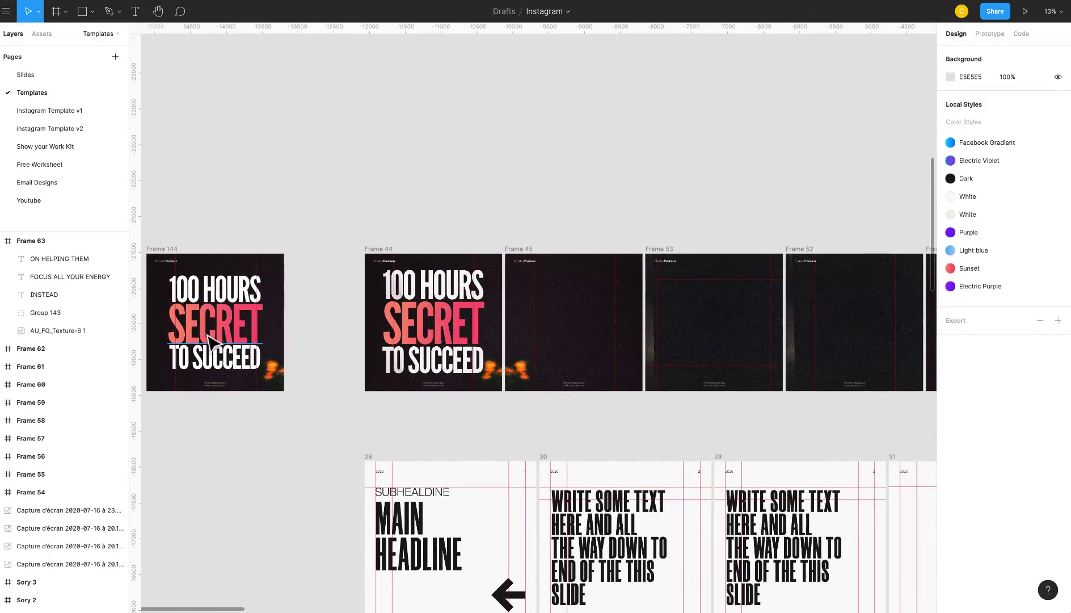
{"action": "scroll", "coordinate": [256, 226], "scroll_direction": "up", "scroll_amount": 5}
{"action": "left_click", "coordinate": [256, 226]}
{"action": "scroll", "coordinate": [263, 247], "scroll_direction": "left", "scroll_amount": 2}
{"action": "scroll", "coordinate": [263, 246], "scroll_direction": "up", "scroll_amount": 4}
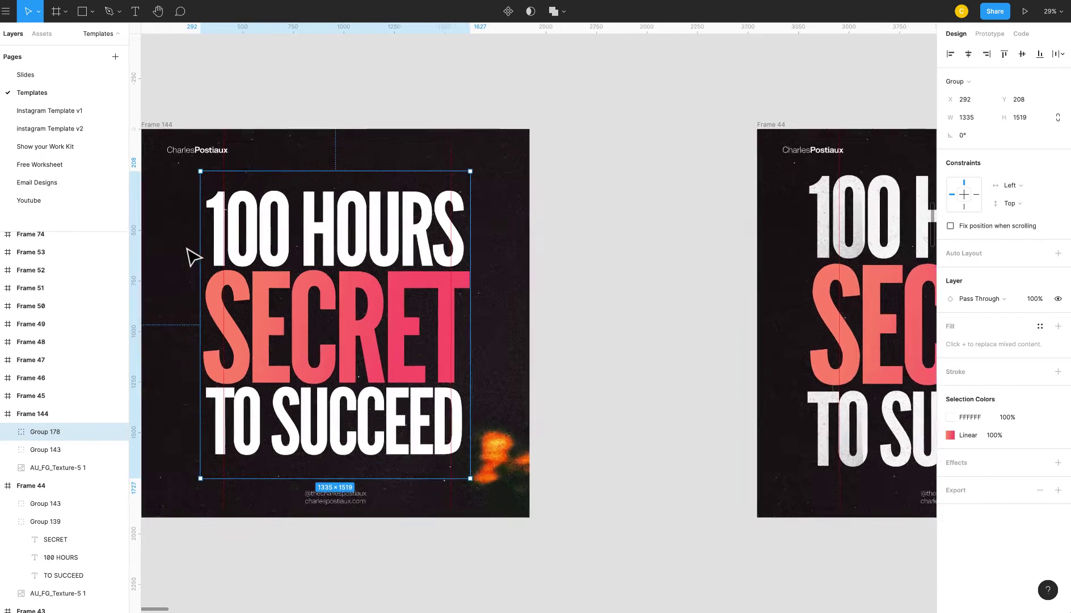
{"action": "double_click", "coordinate": [278, 250]}
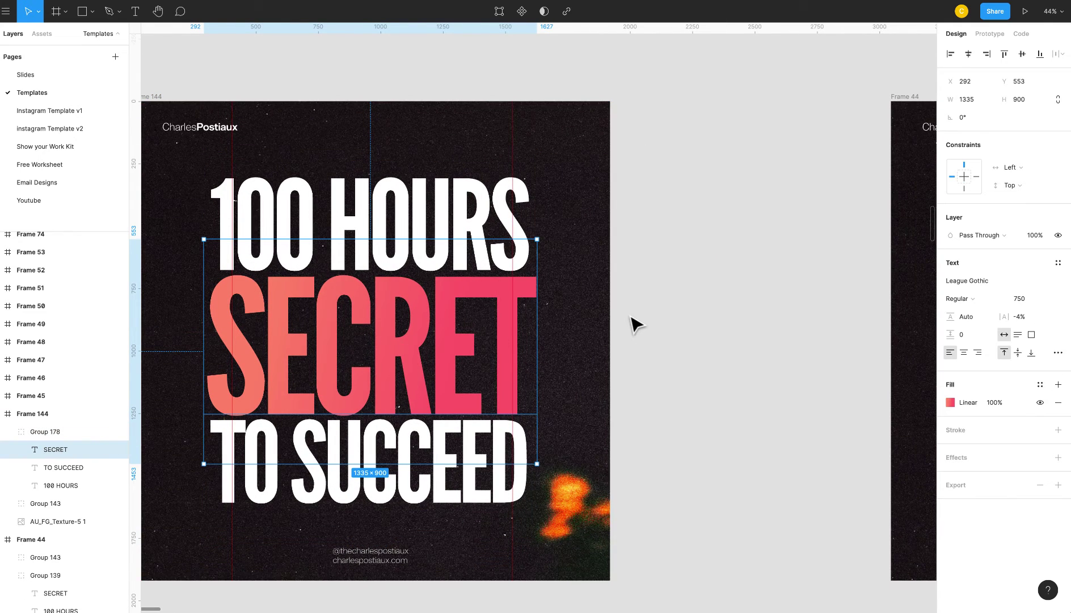
- Draw a square of about 407 × 407 on the empty canvas beside Frame 144
{"action": "scroll", "coordinate": [783, 363], "scroll_direction": "left", "scroll_amount": 1}
{"action": "scroll", "coordinate": [573, 343], "scroll_direction": "left", "scroll_amount": 10}
{"action": "key", "text": "r"}
{"action": "left_click_drag", "start_coordinate": [311, 295], "coordinate": [317, 299]}
{"action": "left_click_drag", "start_coordinate": [412, 389], "coordinate": [412, 396]}
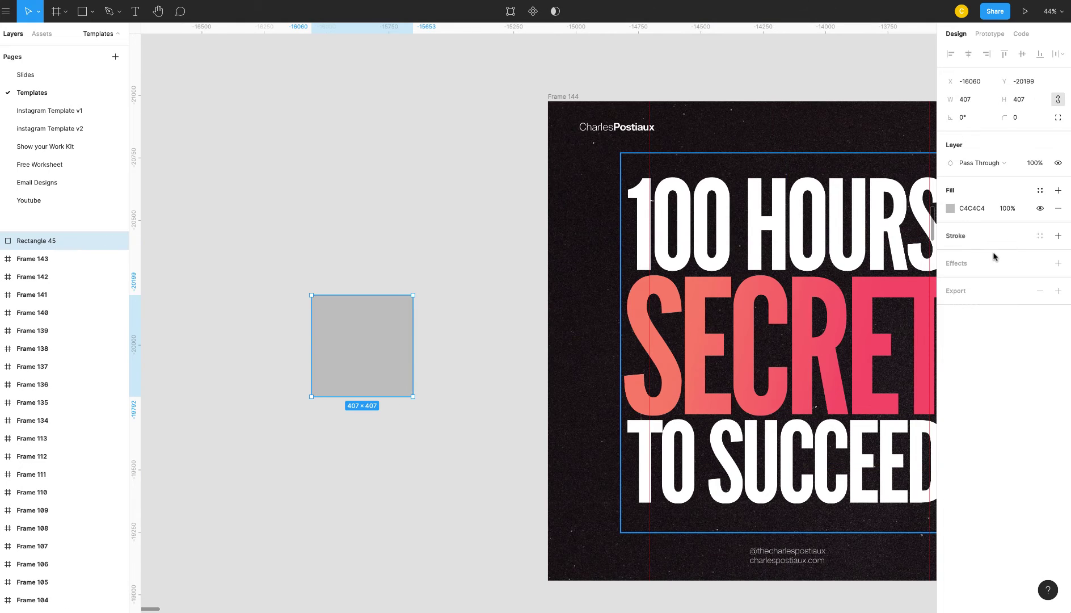
{"action": "scroll", "coordinate": [333, 330], "scroll_direction": "up", "scroll_amount": 3}
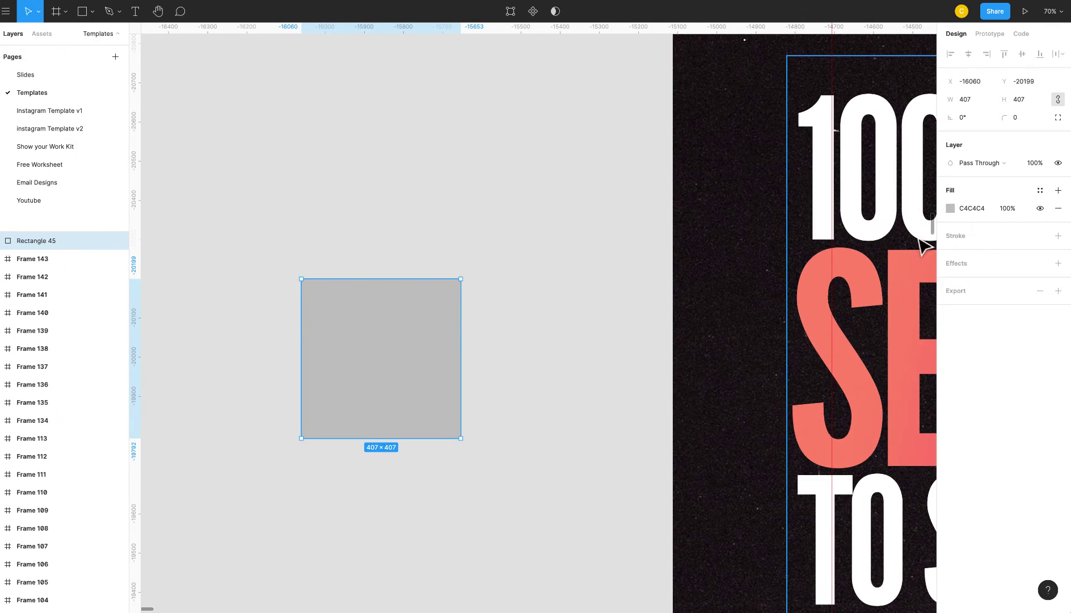
{"action": "left_click", "coordinate": [948, 210]}
{"action": "left_click", "coordinate": [824, 213]}
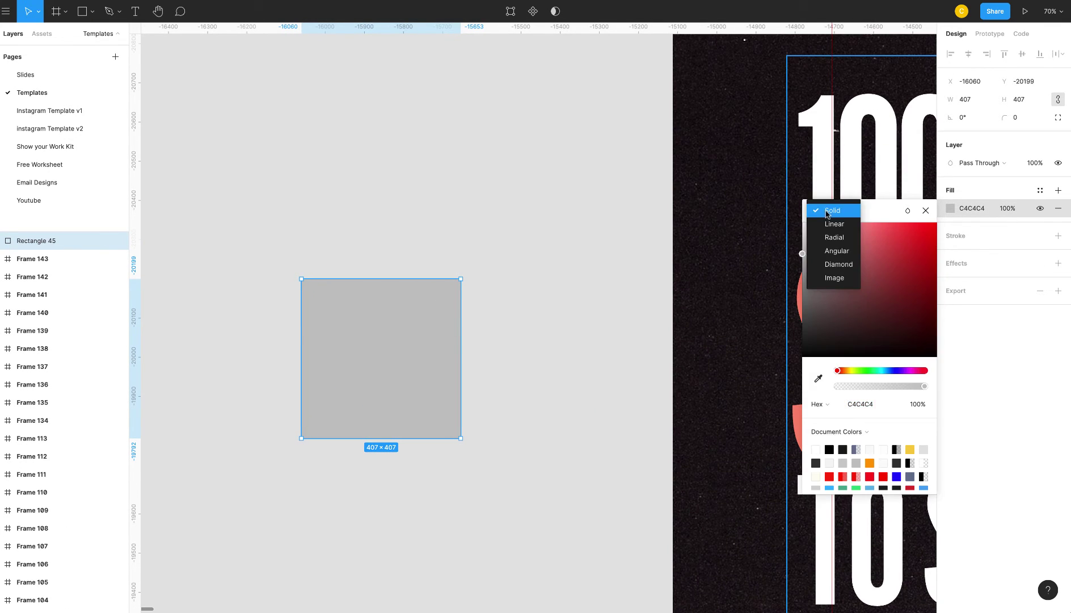
{"action": "left_click", "coordinate": [969, 212]}
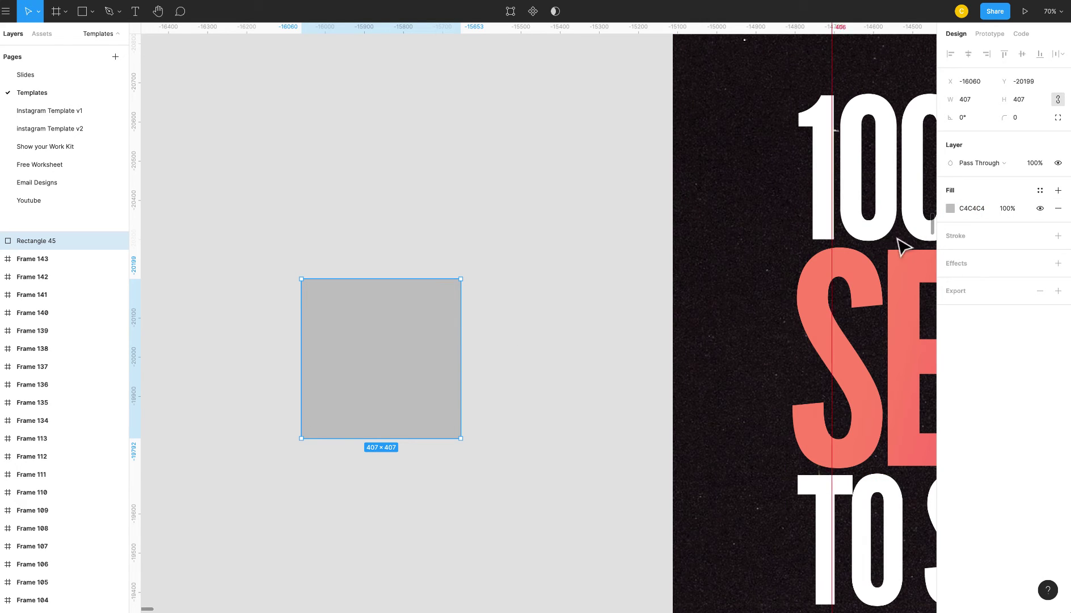
- Change the square's fill to a linear gradient and set its start colour to the red FF6060
{"action": "left_click", "coordinate": [949, 210]}
{"action": "left_click", "coordinate": [820, 211]}
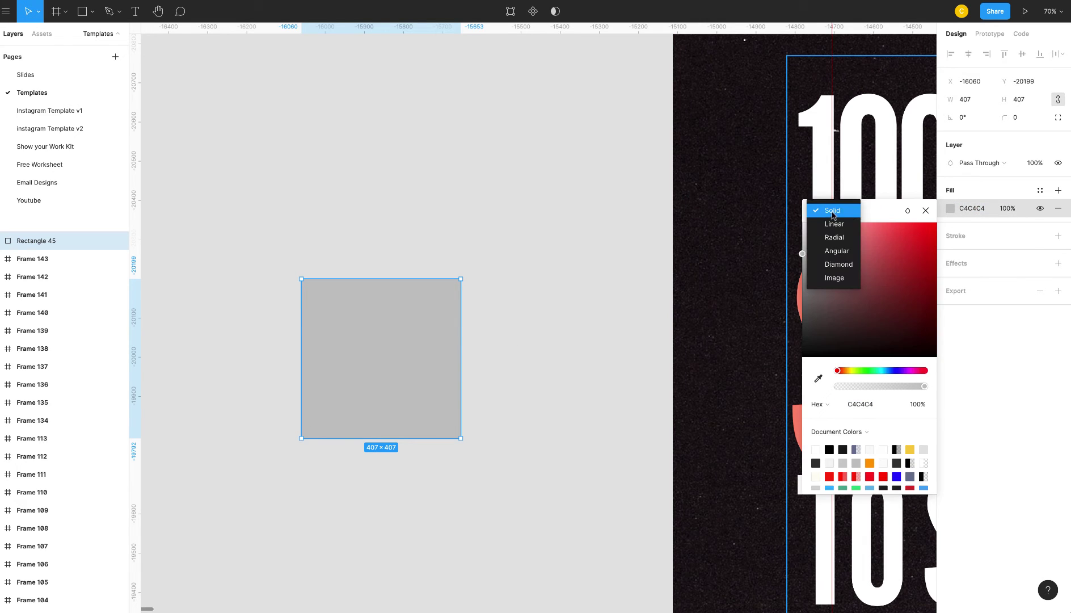
{"action": "left_click", "coordinate": [834, 224]}
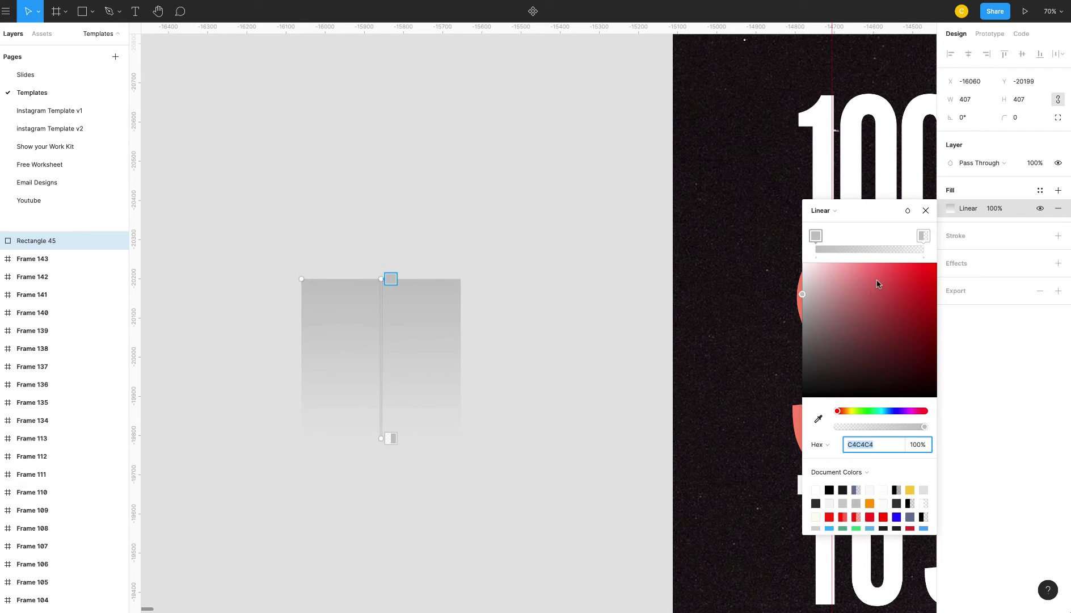
{"action": "left_click_drag", "start_coordinate": [872, 292], "coordinate": [888, 261]}
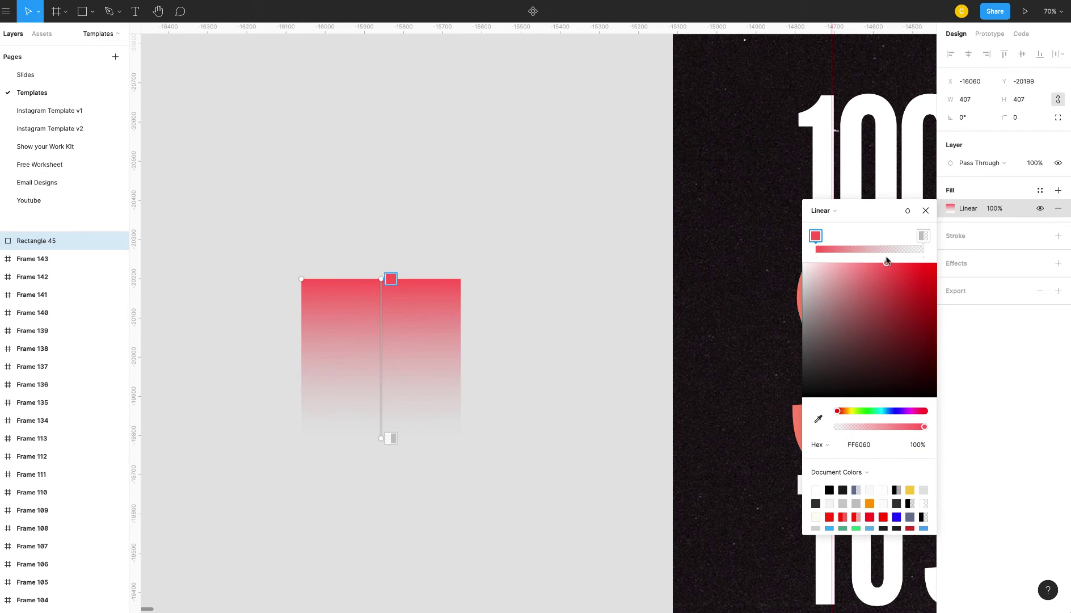
- Set the gradient's end stop to the orange FFB545 at 100% opacity
{"action": "left_click", "coordinate": [924, 236]}
{"action": "left_click_drag", "start_coordinate": [843, 413], "coordinate": [846, 414]}
{"action": "left_click", "coordinate": [927, 279]}
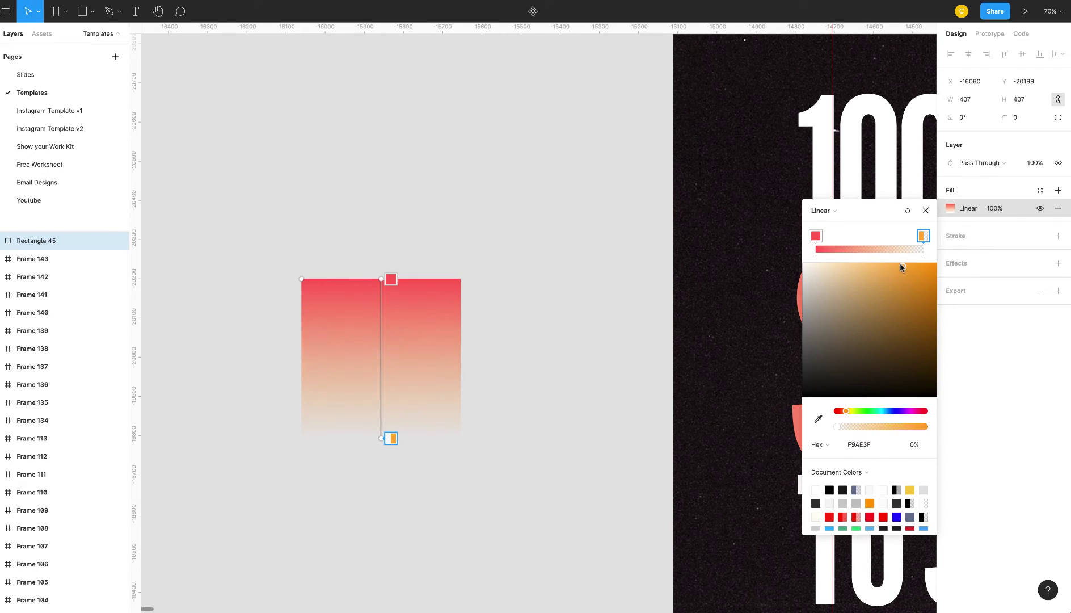
{"action": "left_click_drag", "start_coordinate": [856, 429], "coordinate": [928, 433]}
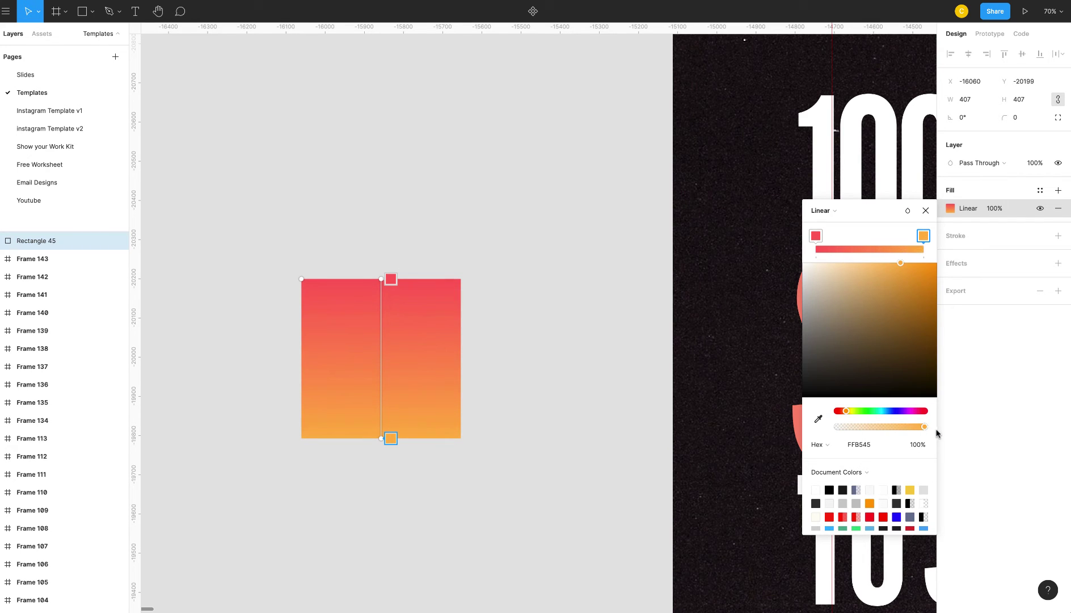
{"action": "left_click", "coordinate": [926, 211]}
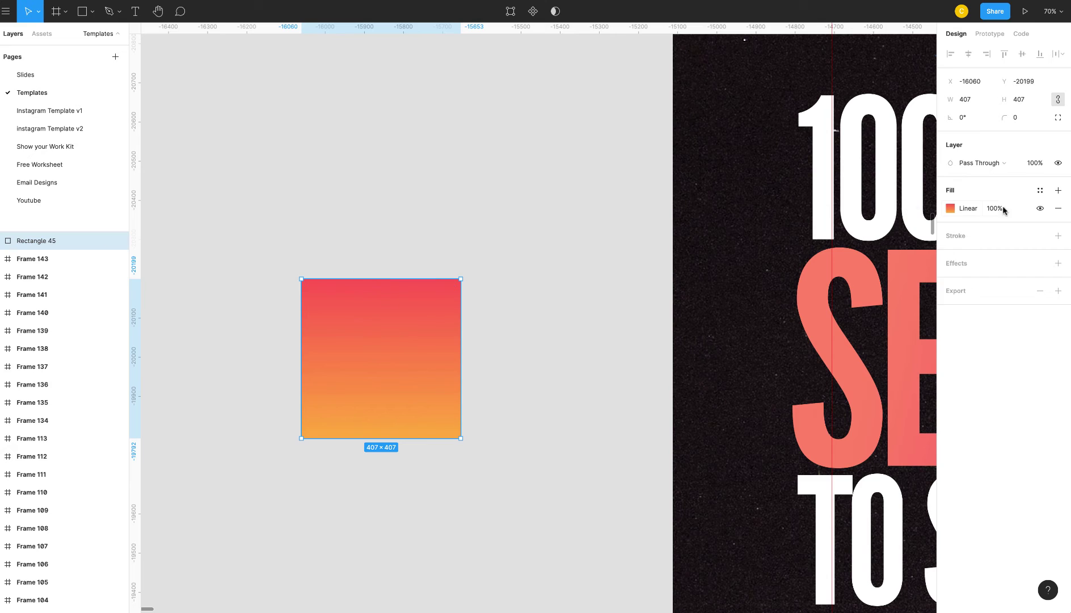
- Extend both ends of the square's gradient line slightly beyond its upper and lower edges
{"action": "left_click", "coordinate": [951, 208]}
{"action": "mouse_move", "coordinate": [382, 280]}
{"action": "left_mouse_down"}
{"action": "mouse_move", "coordinate": [382, 244]}
{"action": "mouse_move", "coordinate": [382, 266]}
{"action": "left_mouse_up"}
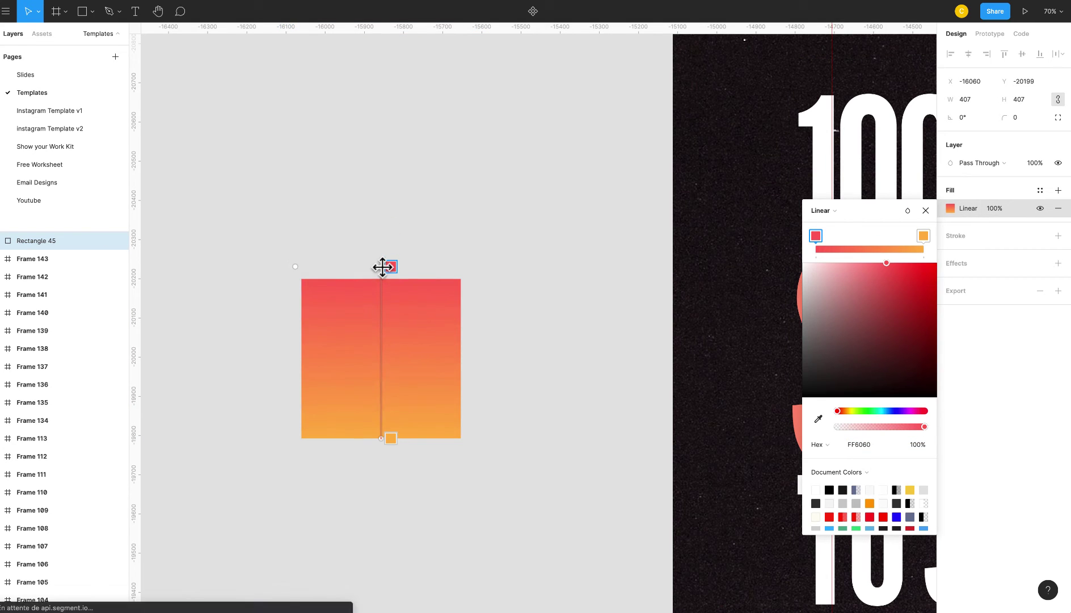
{"action": "left_click_drag", "start_coordinate": [383, 463], "coordinate": [390, 490]}
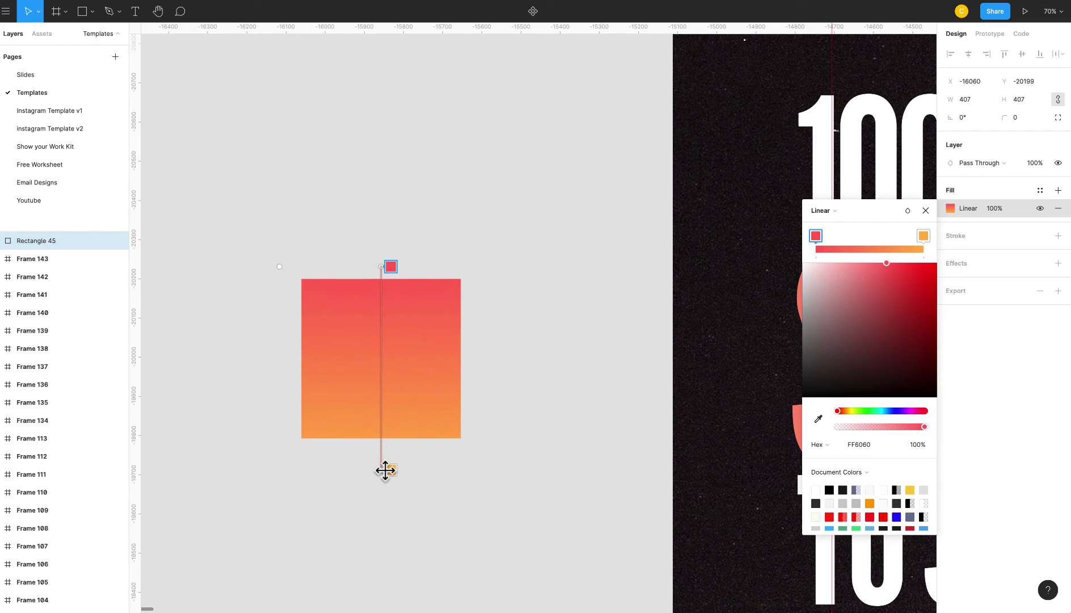
- Move the red and orange gradient stops inward from the ends of the gradient to tighten the colour transition
{"action": "left_click_drag", "start_coordinate": [816, 236], "coordinate": [842, 237]}
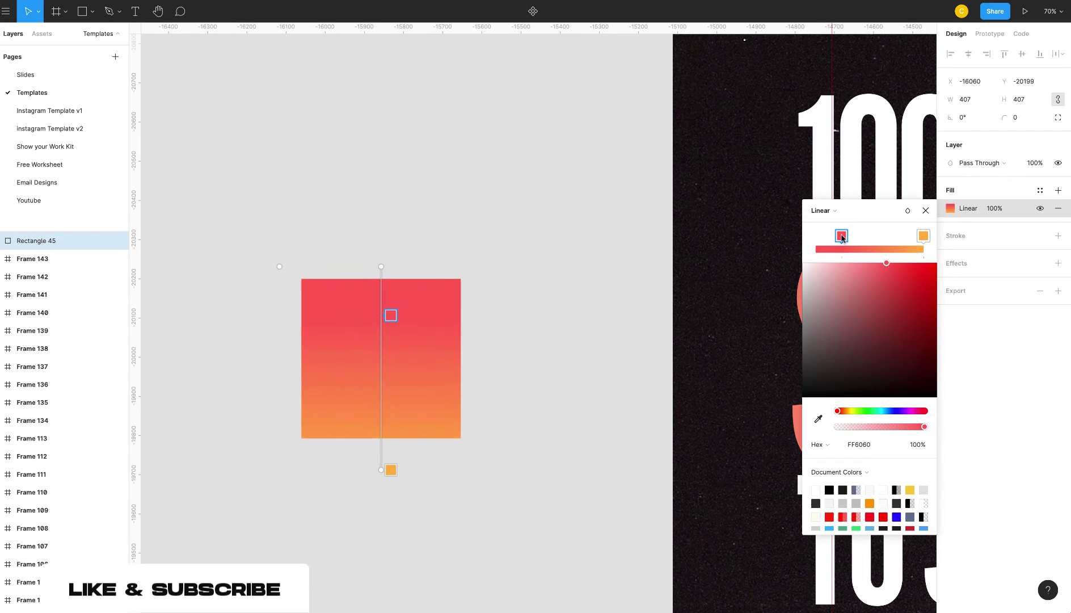
{"action": "left_click_drag", "start_coordinate": [923, 236], "coordinate": [907, 238]}
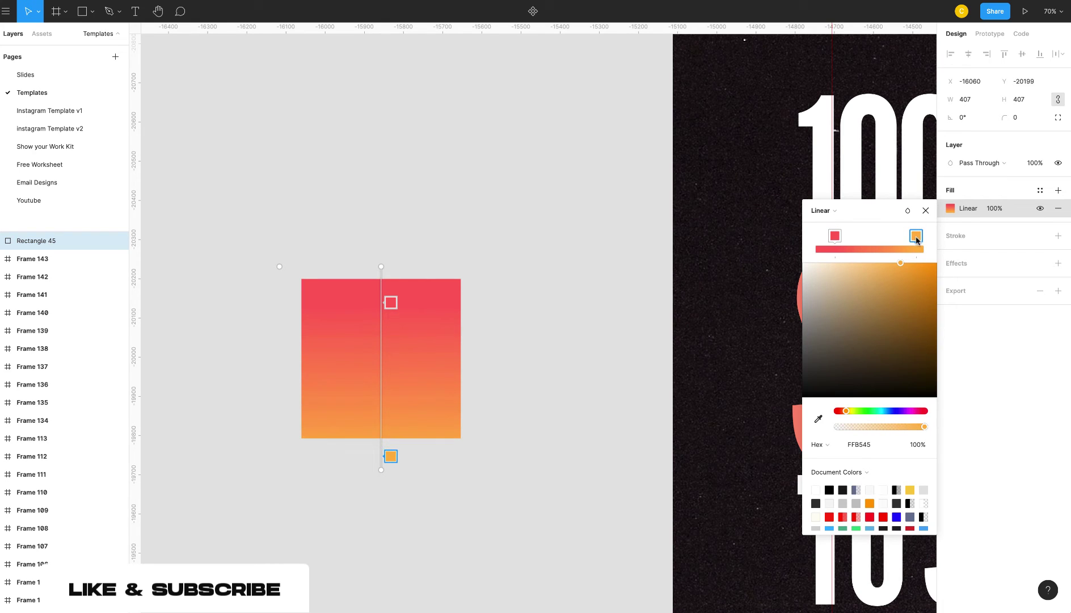
{"action": "left_click_drag", "start_coordinate": [831, 239], "coordinate": [841, 241]}
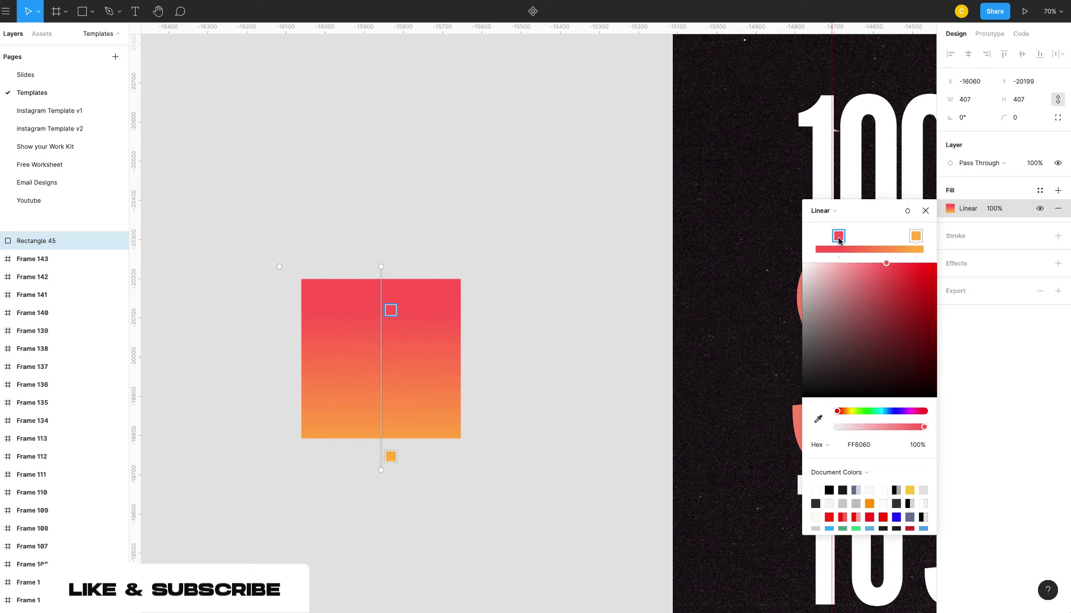
{"action": "left_click", "coordinate": [926, 210]}
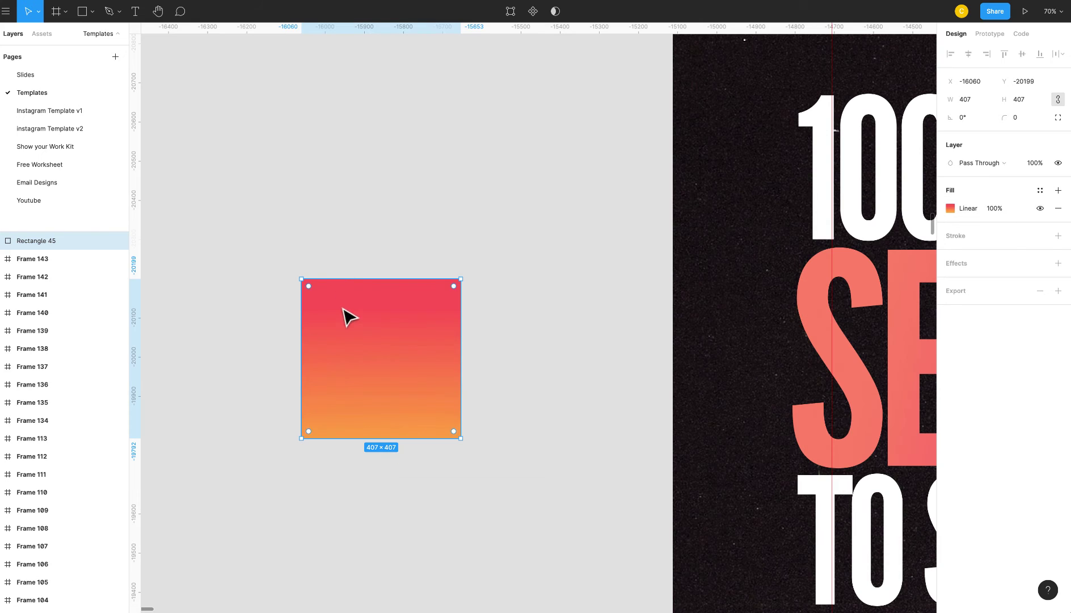
- Save the square's red-to-orange gradient as a new colour style named "Sunrise"
{"action": "left_click", "coordinate": [1039, 192]}
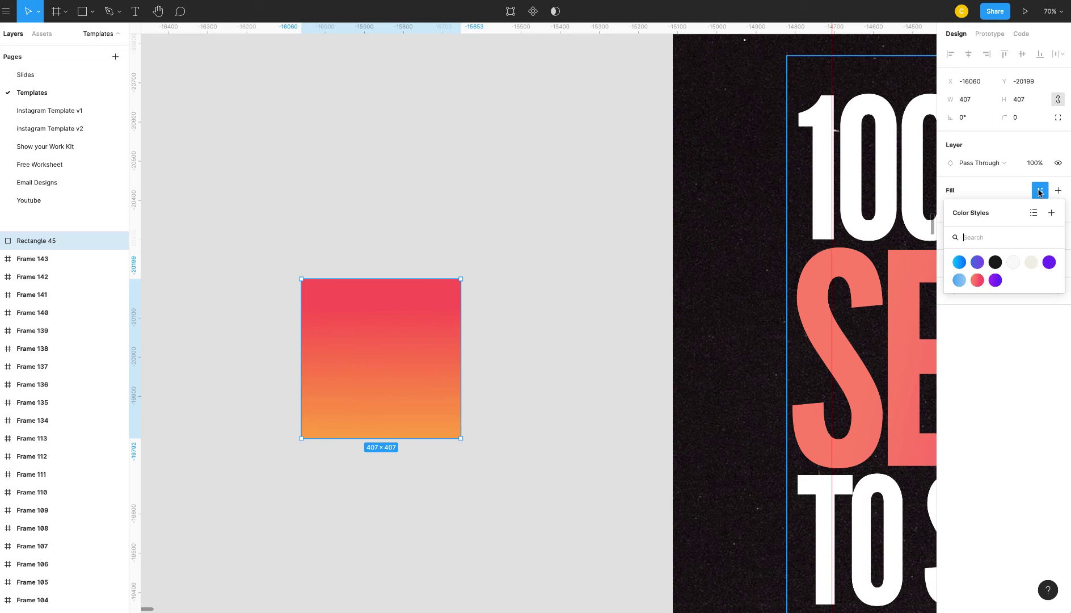
{"action": "left_click", "coordinate": [1052, 214]}
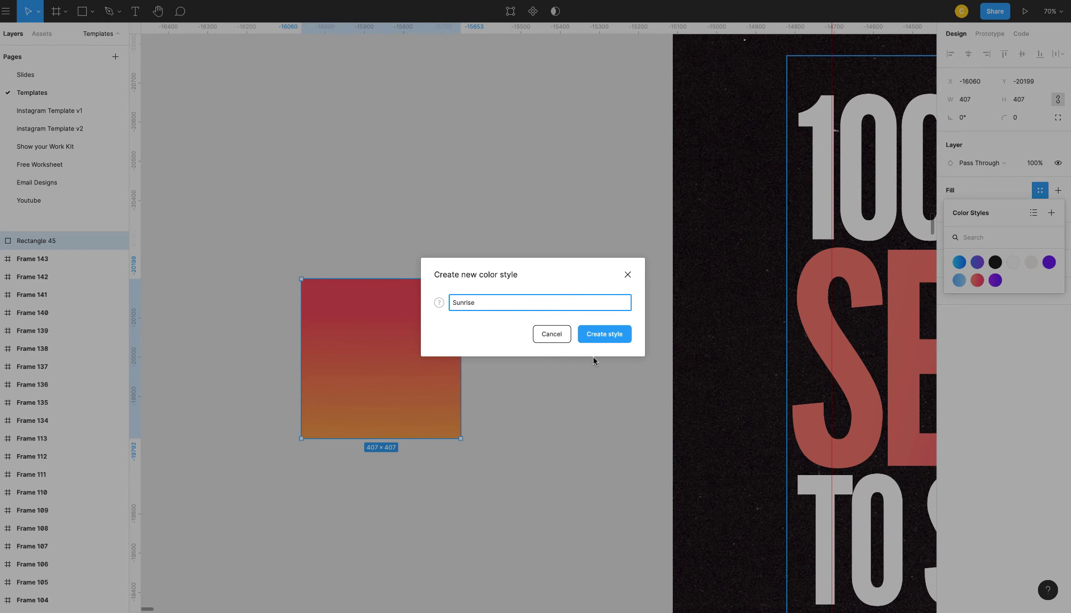
{"action": "left_click", "coordinate": [605, 334]}
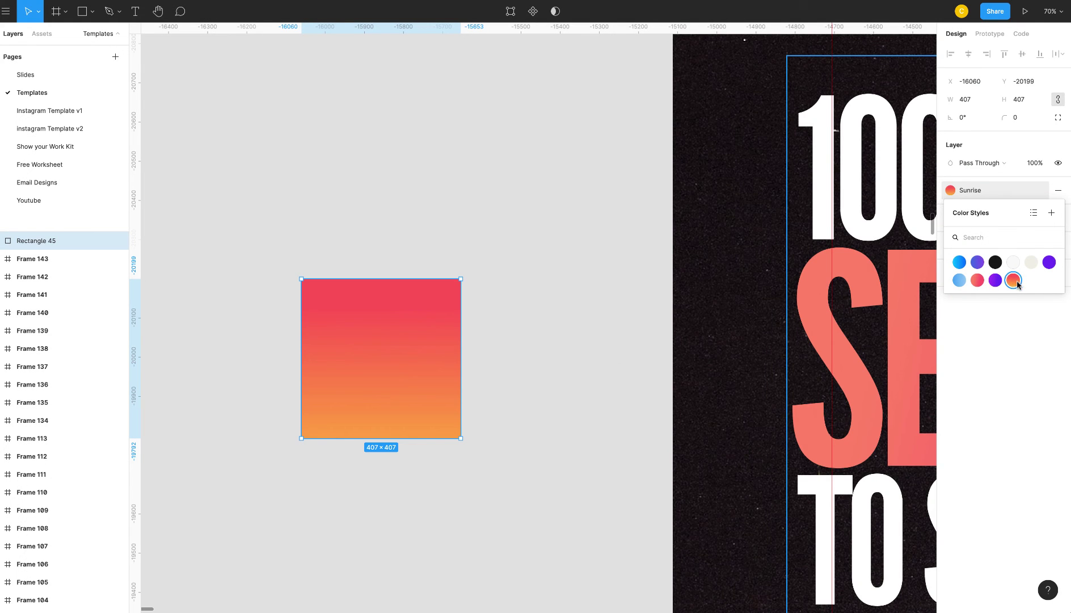
- Apply the Sunrise colour style to the "SECRET" text in Frame 144 and check the whole cover
{"action": "scroll", "coordinate": [827, 347], "scroll_direction": "right", "scroll_amount": 3}
{"action": "double_click", "coordinate": [813, 347]}
{"action": "scroll", "coordinate": [817, 347], "scroll_direction": "right", "scroll_amount": 6}
{"action": "scroll", "coordinate": [818, 347], "scroll_direction": "right", "scroll_amount": 2}
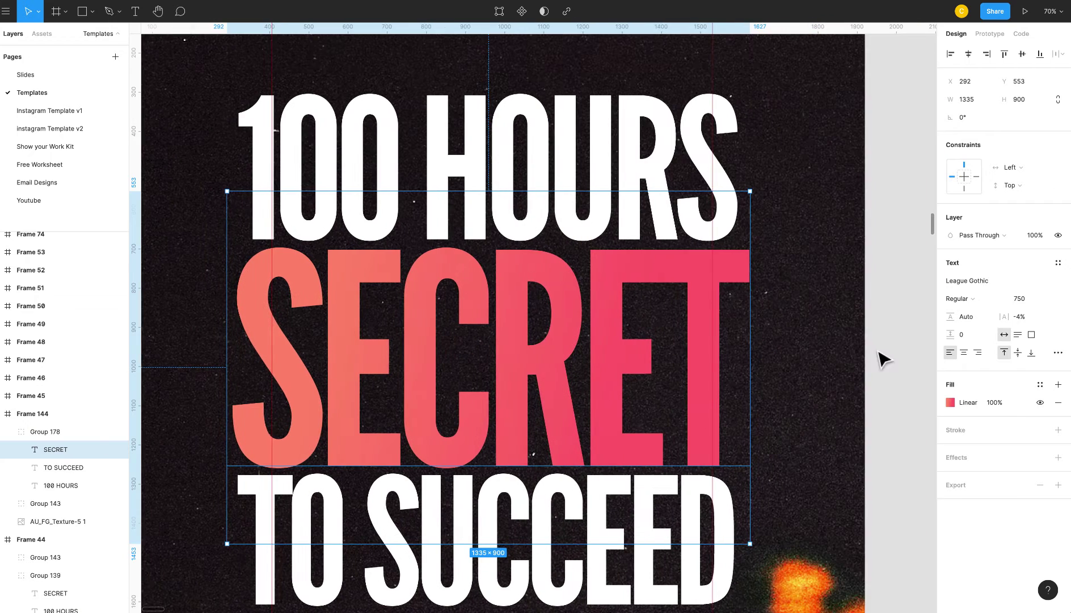
{"action": "left_click", "coordinate": [1040, 384]}
{"action": "left_click", "coordinate": [1041, 386]}
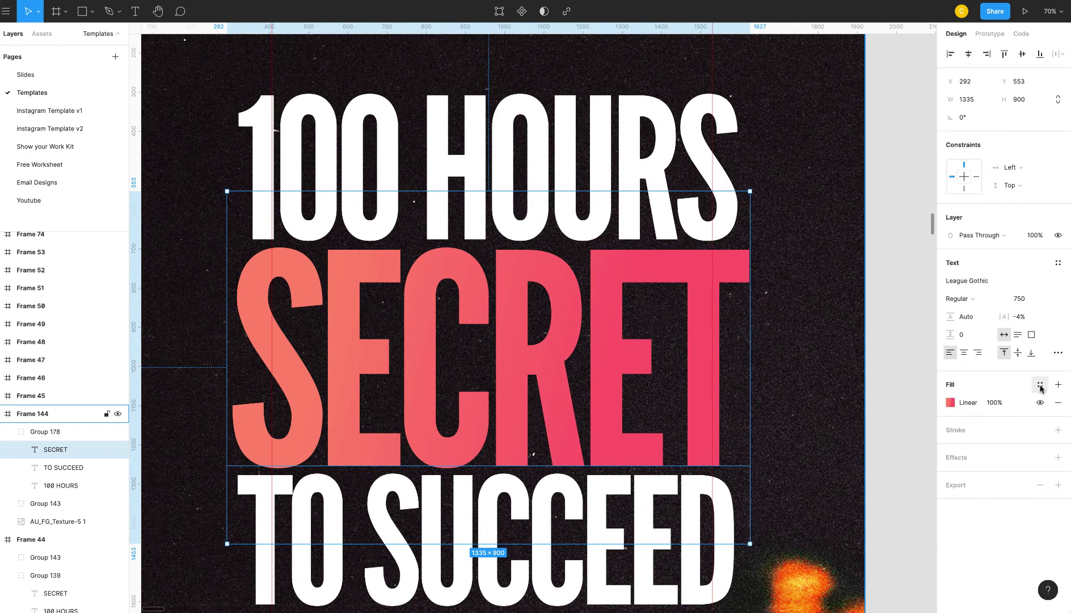
{"action": "left_click", "coordinate": [1042, 386]}
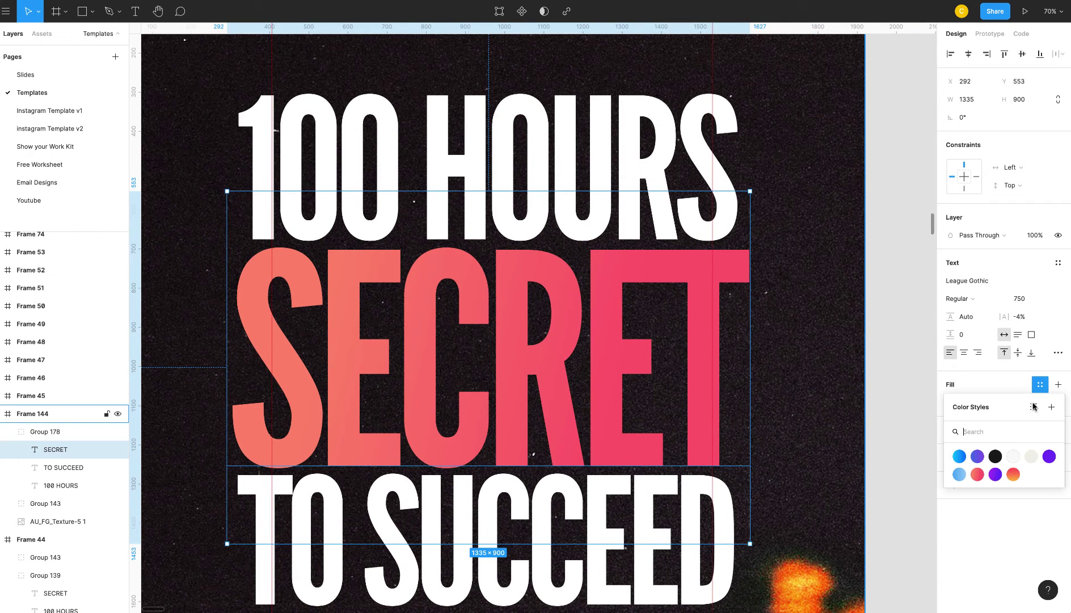
{"action": "left_click", "coordinate": [1013, 474]}
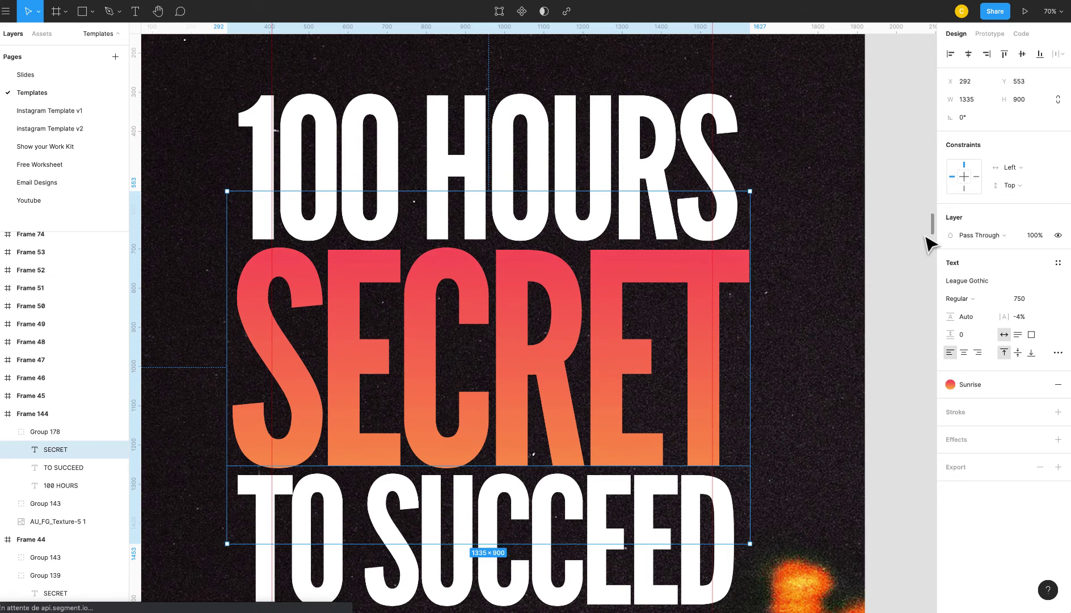
{"action": "left_click", "coordinate": [879, 263]}
{"action": "scroll", "coordinate": [880, 263], "scroll_direction": "down", "scroll_amount": 5}
{"action": "scroll", "coordinate": [874, 272], "scroll_direction": "up", "scroll_amount": 2}
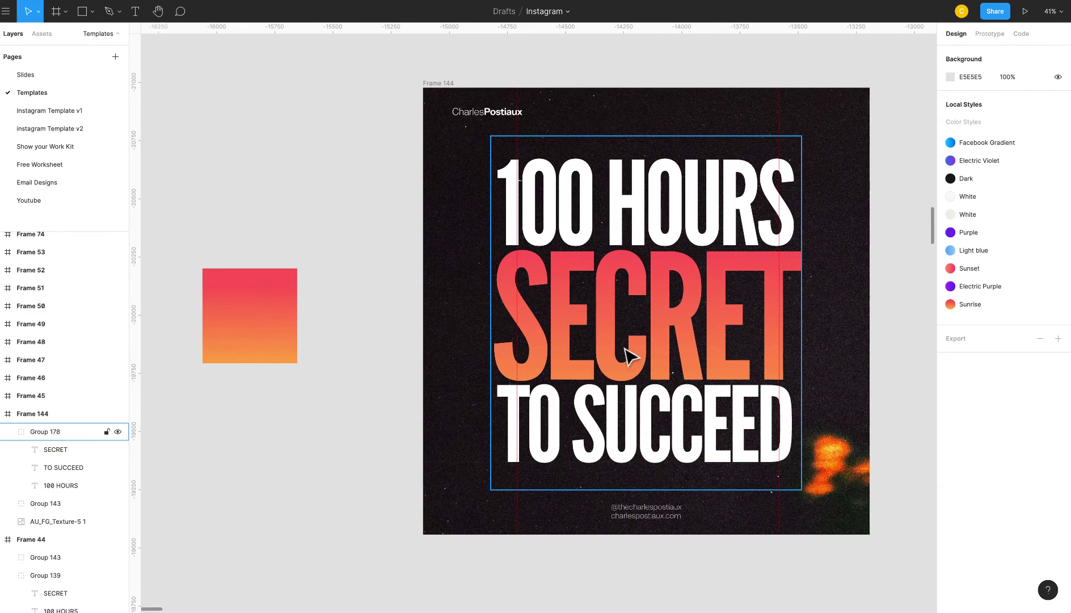
{"action": "scroll", "coordinate": [861, 313], "scroll_direction": "right", "scroll_amount": 5}
{"action": "scroll", "coordinate": [860, 317], "scroll_direction": "right", "scroll_amount": 12}
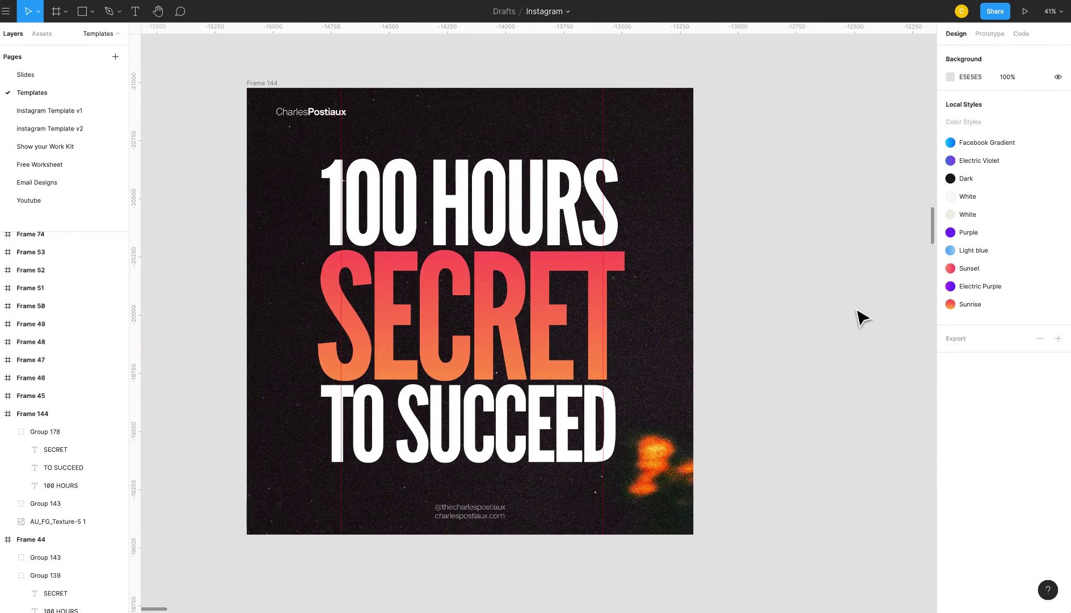
- Compare the "SECRET" headline gradient and overall layout of Frame 144 with the original cover in Frame 44
{"action": "scroll", "coordinate": [861, 317], "scroll_direction": "right", "scroll_amount": 10}
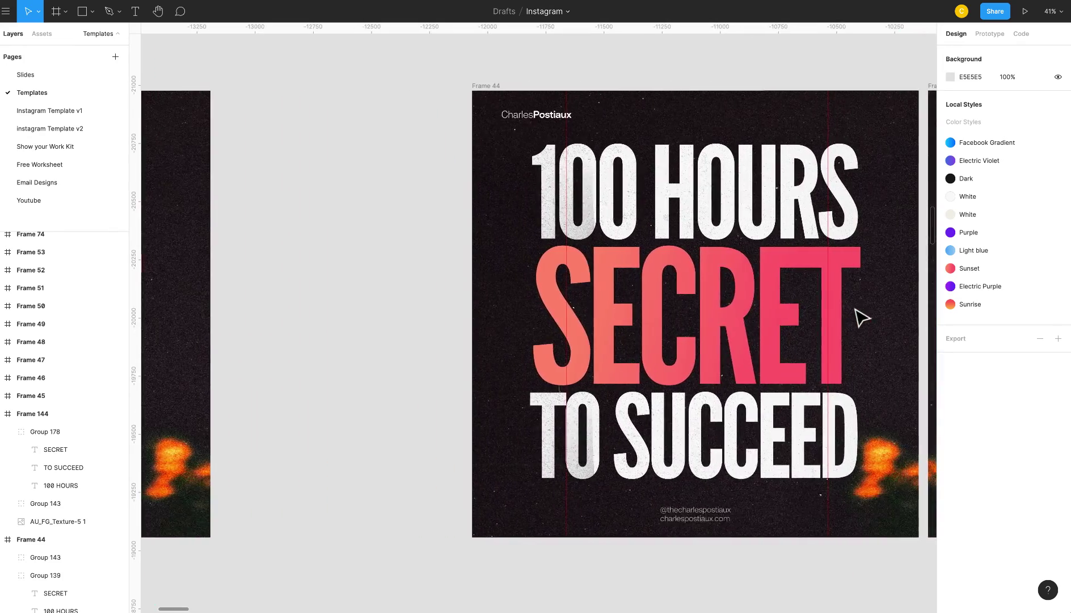
{"action": "scroll", "coordinate": [849, 316], "scroll_direction": "left", "scroll_amount": 12}
{"action": "scroll", "coordinate": [849, 317], "scroll_direction": "left", "scroll_amount": 14}
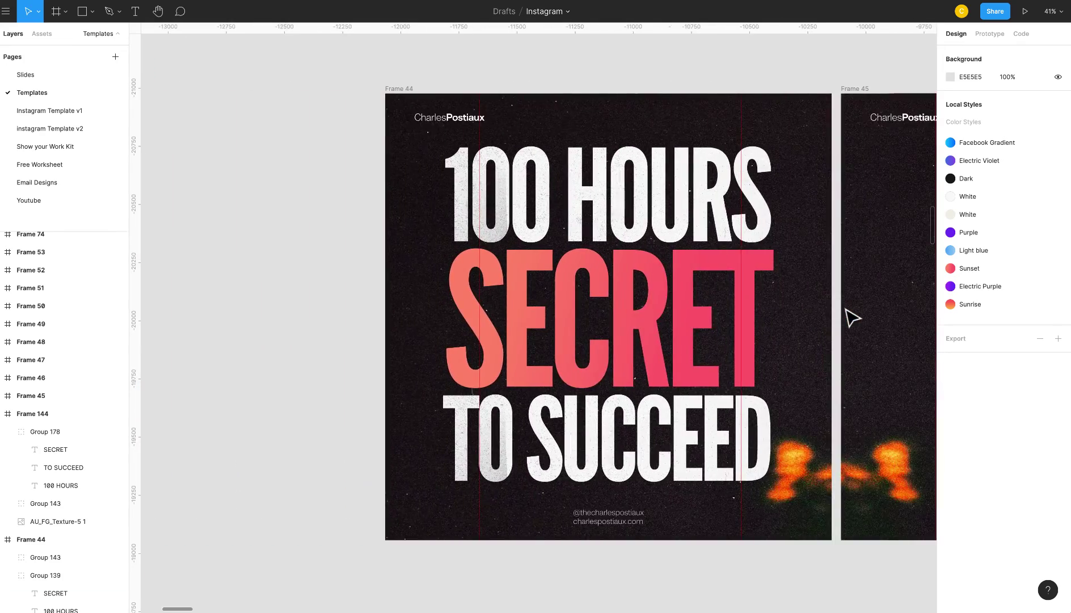
{"action": "scroll", "coordinate": [849, 316], "scroll_direction": "right", "scroll_amount": 16}
{"action": "scroll", "coordinate": [851, 317], "scroll_direction": "left", "scroll_amount": 10}
{"action": "scroll", "coordinate": [852, 317], "scroll_direction": "left", "scroll_amount": 3}
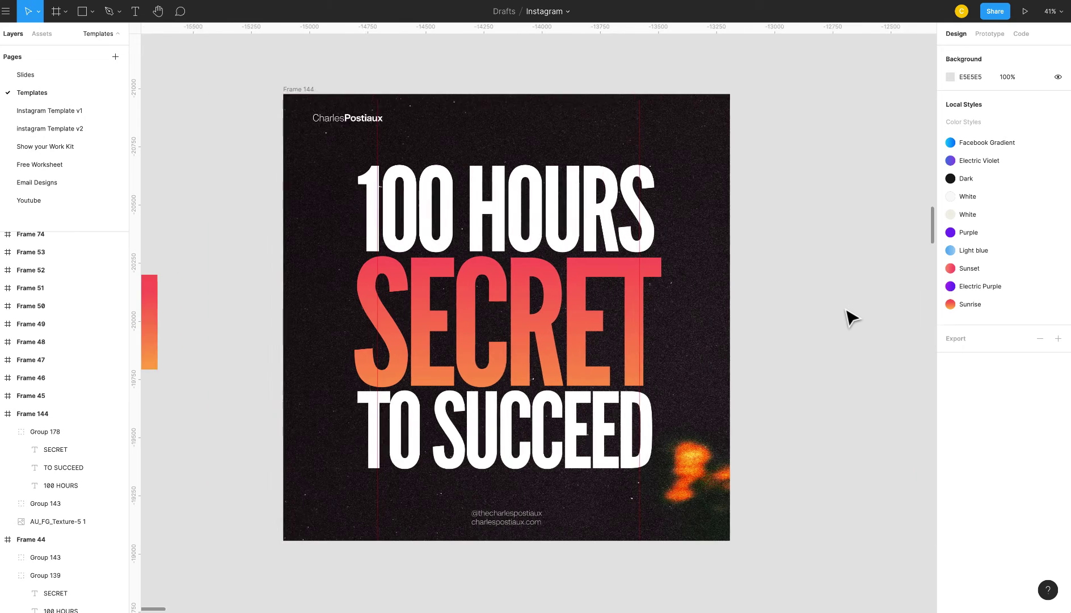
{"action": "scroll", "coordinate": [851, 321], "scroll_direction": "down", "scroll_amount": 3}
{"action": "scroll", "coordinate": [849, 323], "scroll_direction": "right", "scroll_amount": 11}
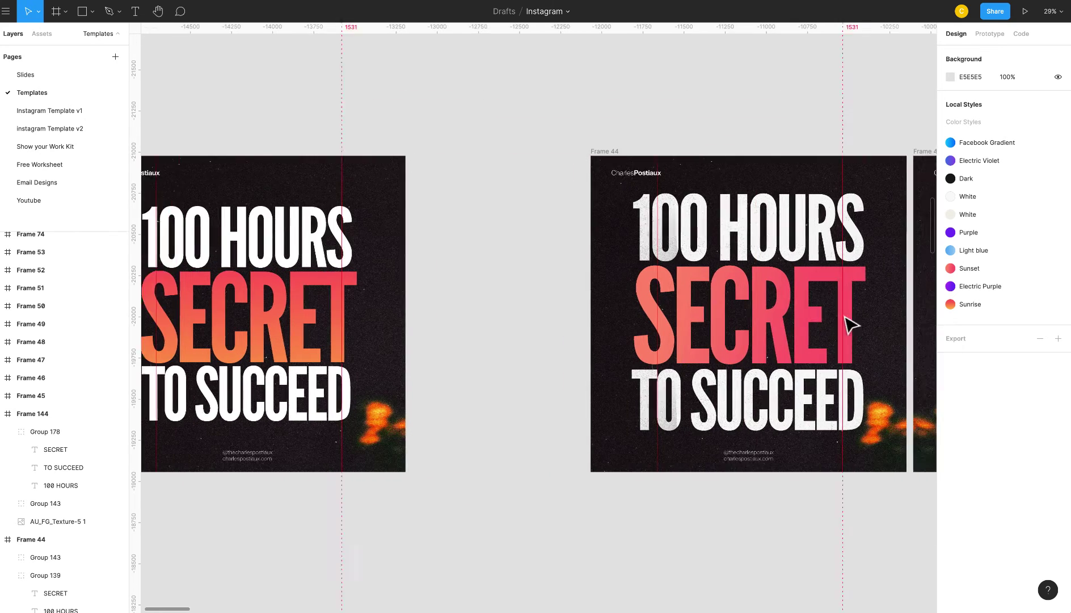
{"action": "scroll", "coordinate": [764, 338], "scroll_direction": "left", "scroll_amount": 1}
{"action": "scroll", "coordinate": [738, 337], "scroll_direction": "left", "scroll_amount": 1}
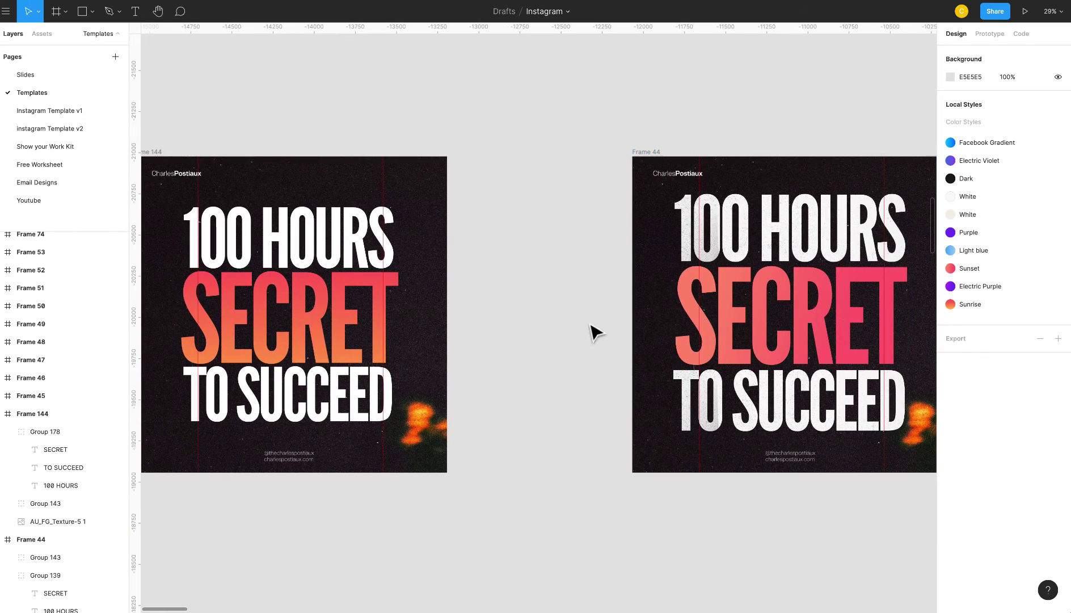
{"action": "scroll", "coordinate": [406, 336], "scroll_direction": "left", "scroll_amount": 2}
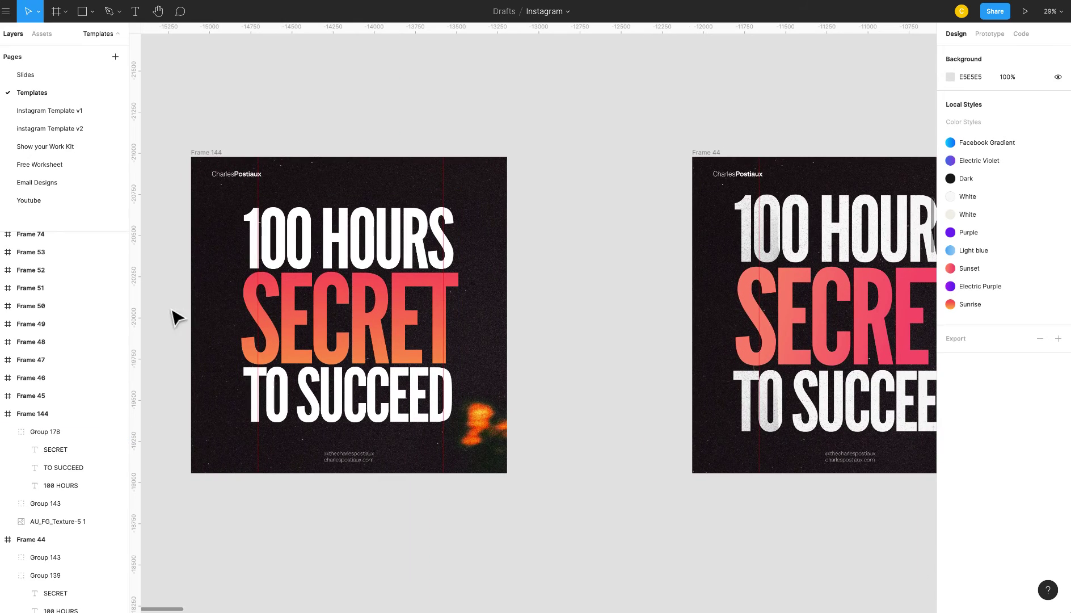
- Detach the Sunrise colour style from the gradient square beside Frame 144 and inspect its red and orange gradient stops
{"action": "scroll", "coordinate": [153, 319], "scroll_direction": "up", "scroll_amount": 5}
{"action": "scroll", "coordinate": [547, 332], "scroll_direction": "left", "scroll_amount": 5}
{"action": "key", "text": "ctrl+v"}
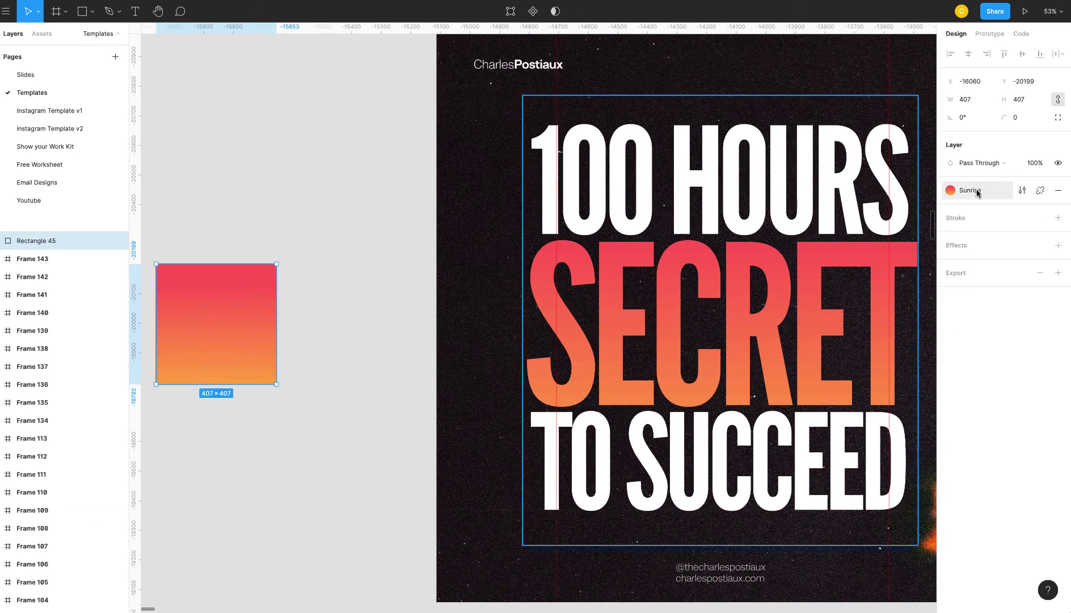
{"action": "left_click", "coordinate": [1022, 191]}
{"action": "left_click", "coordinate": [1047, 191]}
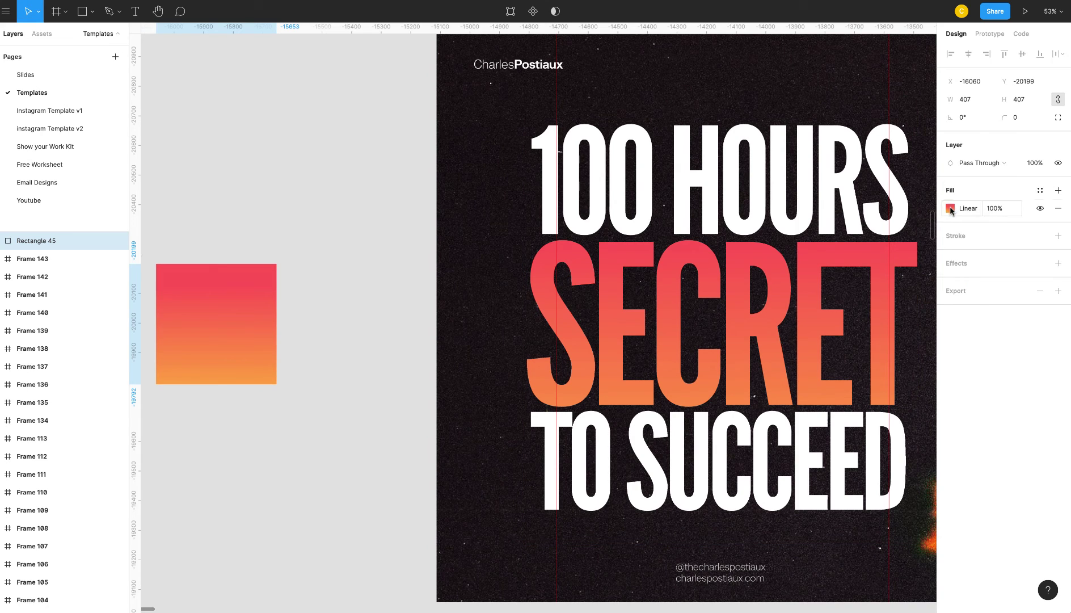
{"action": "left_click", "coordinate": [974, 210]}
{"action": "left_click", "coordinate": [839, 236]}
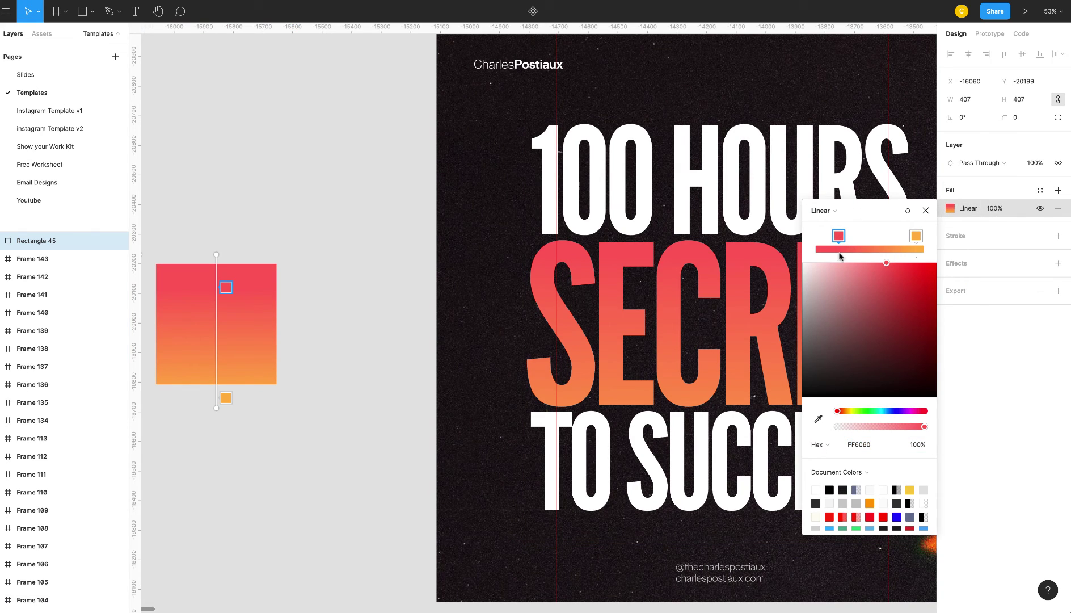
{"action": "left_click", "coordinate": [917, 236]}
{"action": "left_click", "coordinate": [926, 212]}
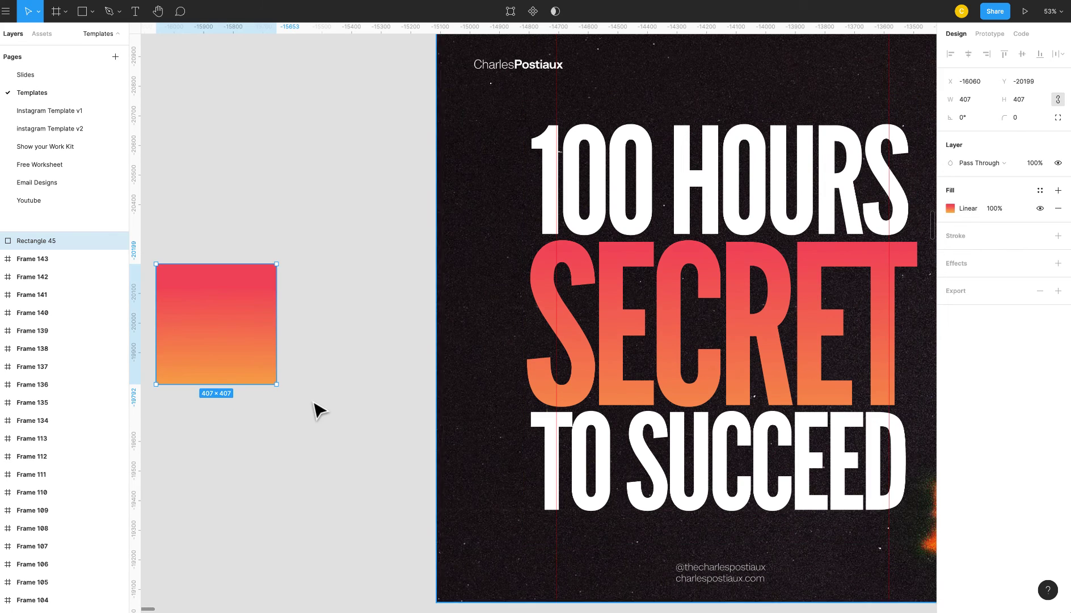
{"action": "left_click", "coordinate": [311, 395]}
{"action": "scroll", "coordinate": [311, 397], "scroll_direction": "down", "scroll_amount": 3}
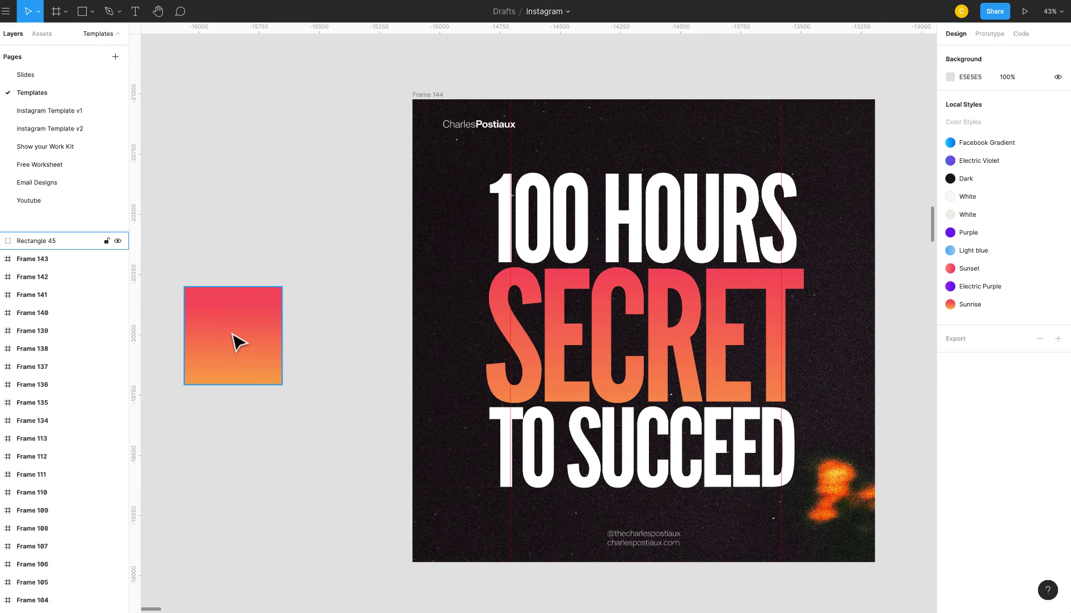
{"action": "scroll", "coordinate": [656, 407], "scroll_direction": "right", "scroll_amount": 10}
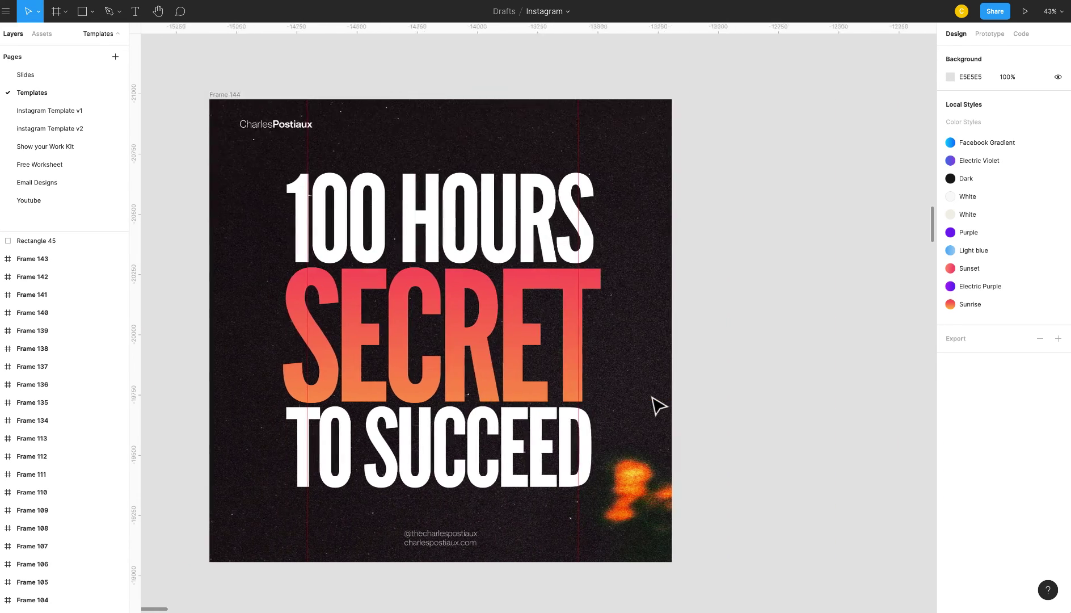
{"action": "scroll", "coordinate": [656, 406], "scroll_direction": "left", "scroll_amount": 8}
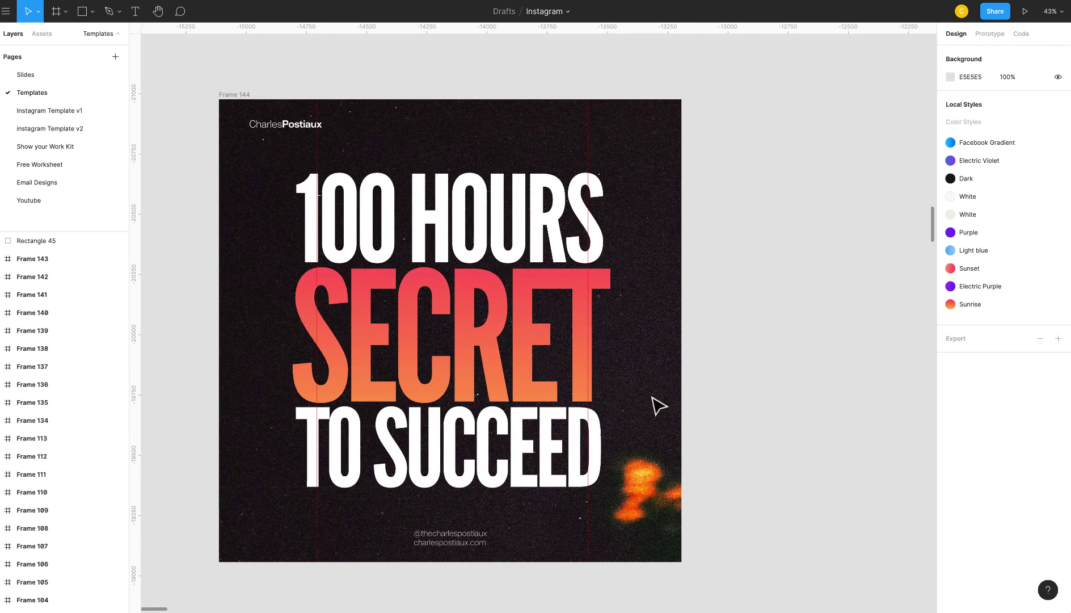
{"action": "scroll", "coordinate": [653, 400], "scroll_direction": "left", "scroll_amount": 1}
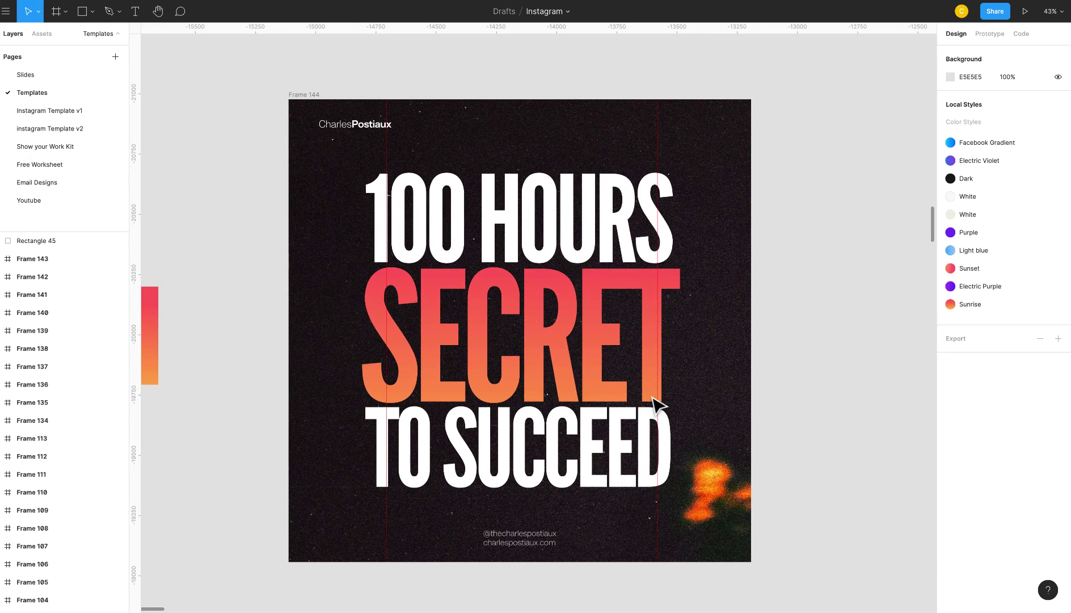